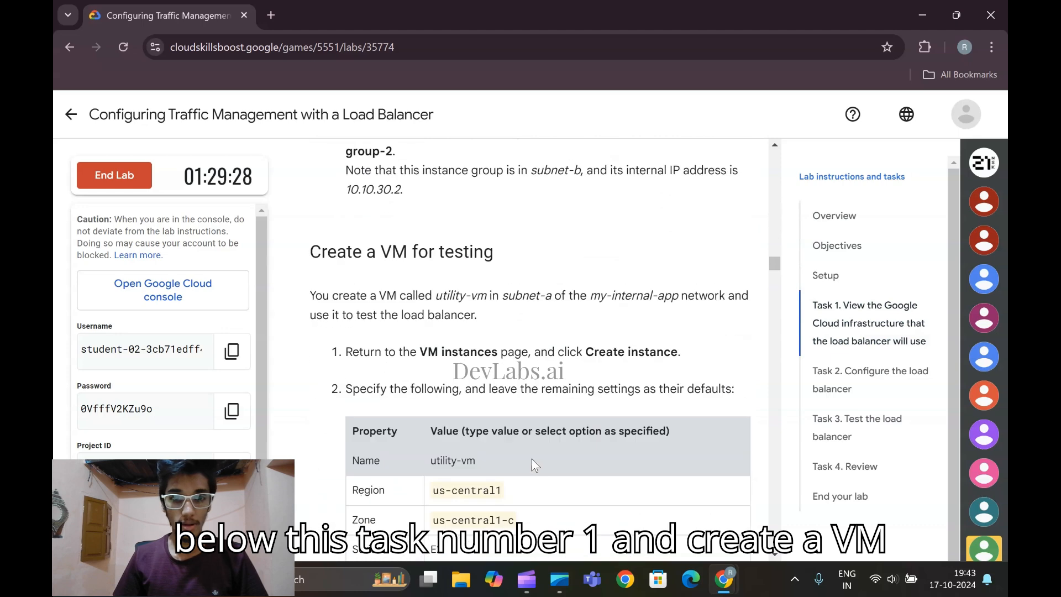
scroll(539, 461, "down", 1)
Switch to the Google Cloud console, open Compute Engine's VM instances page, and start creating a new instance
scroll(539, 459, "up", 1)
mouse_move(739, 566)
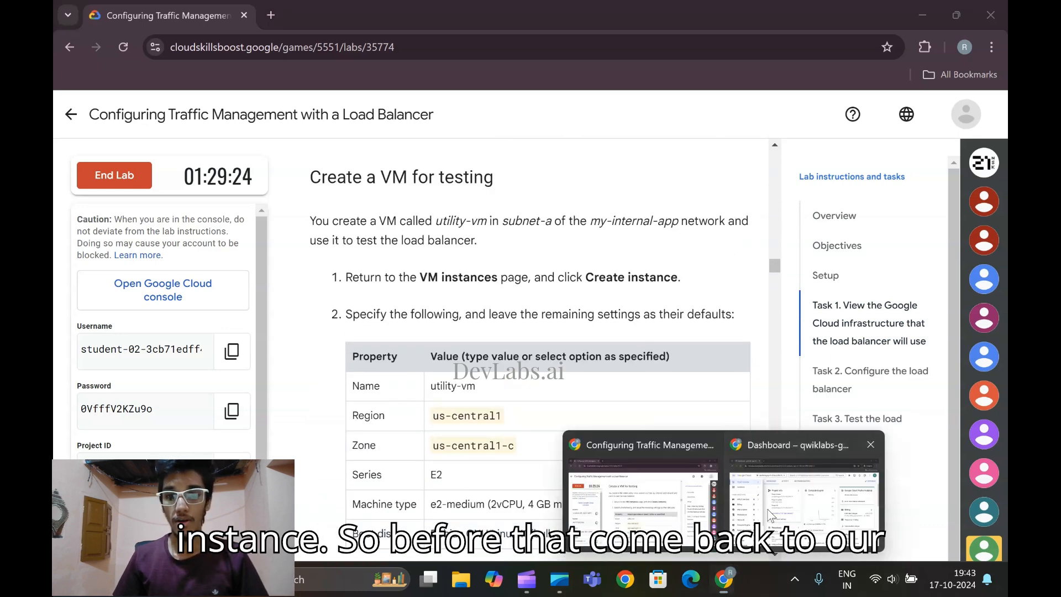
left_click(857, 481)
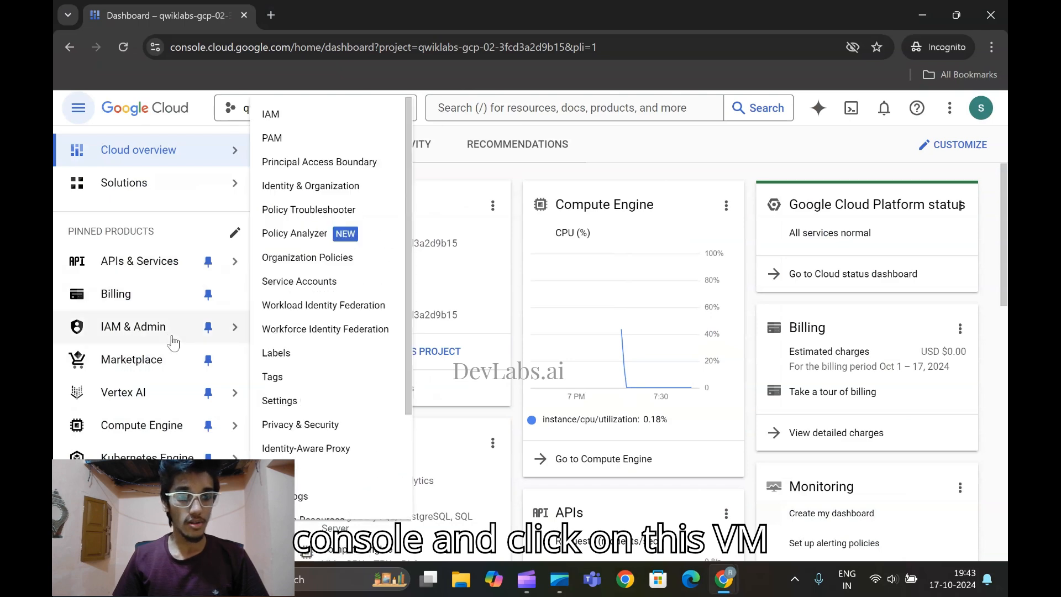
mouse_move(169, 431)
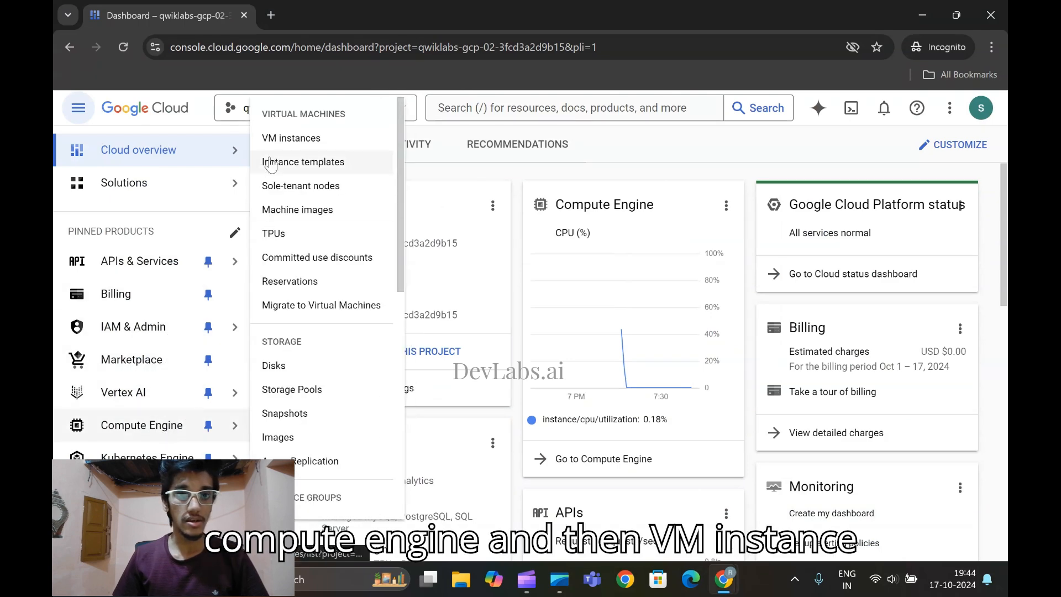
left_click(281, 141)
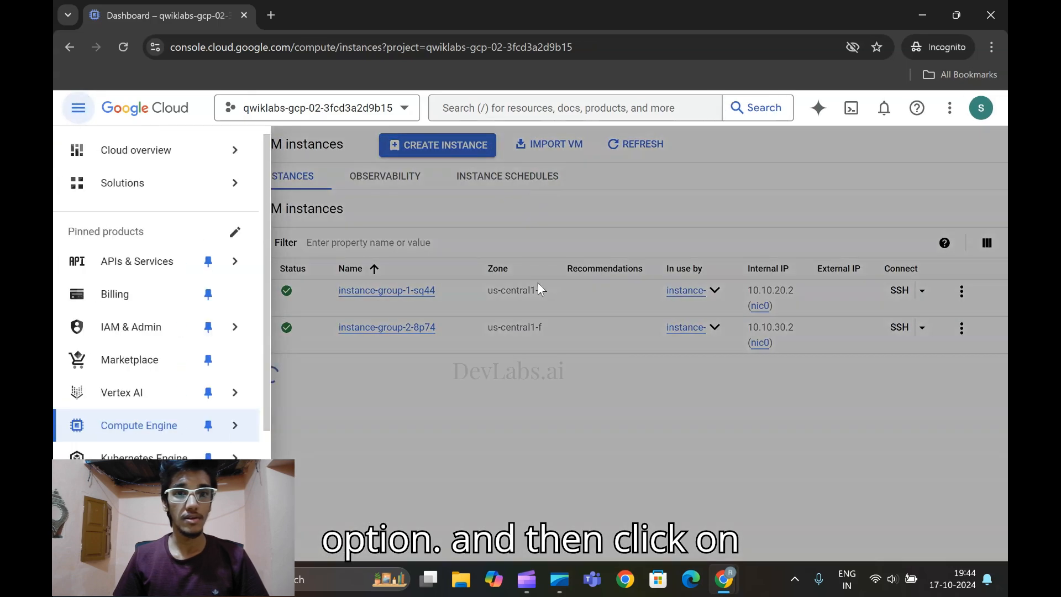
left_click(538, 430)
left_click(463, 146)
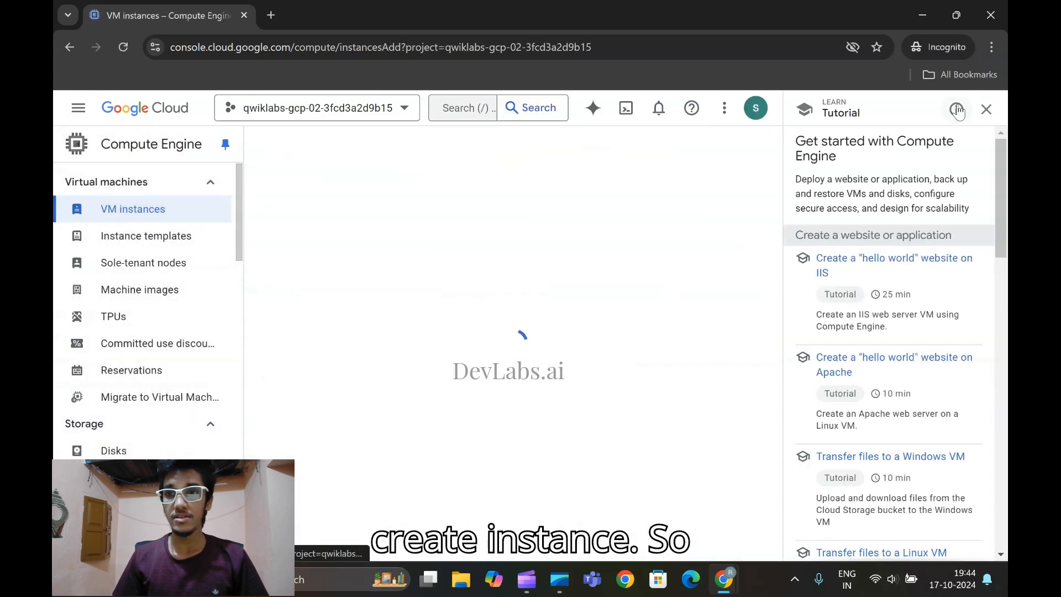
Switch to the lab instructions and copy the VM name utility-vm from the property table
mouse_move(724, 580)
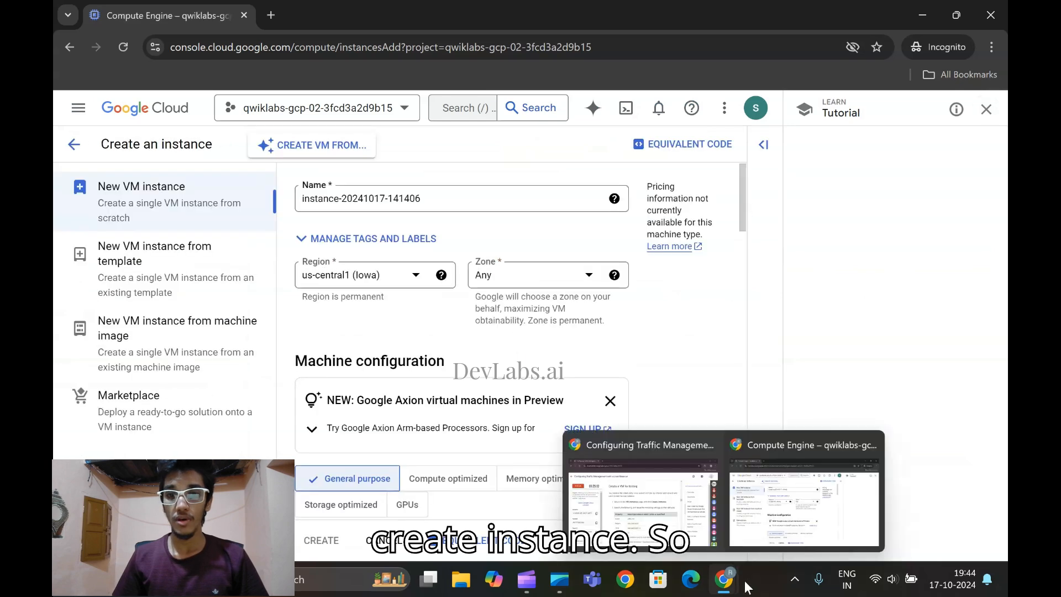
left_click(708, 481)
scroll(572, 429, "down", 2)
scroll(572, 428, "up", 1)
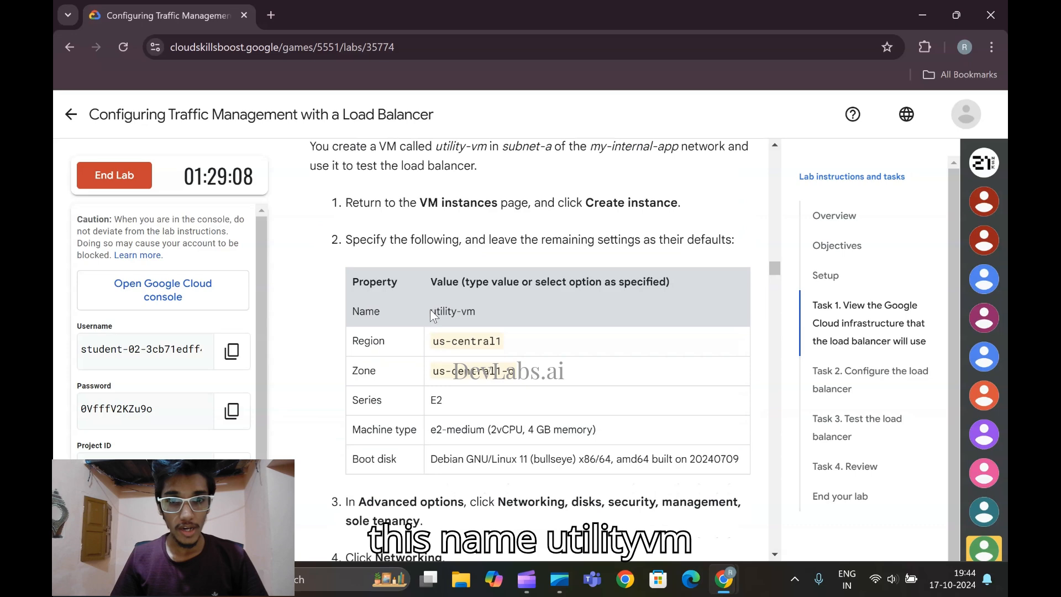
left_click_drag(447, 311, 479, 315)
key("ctrl+c")
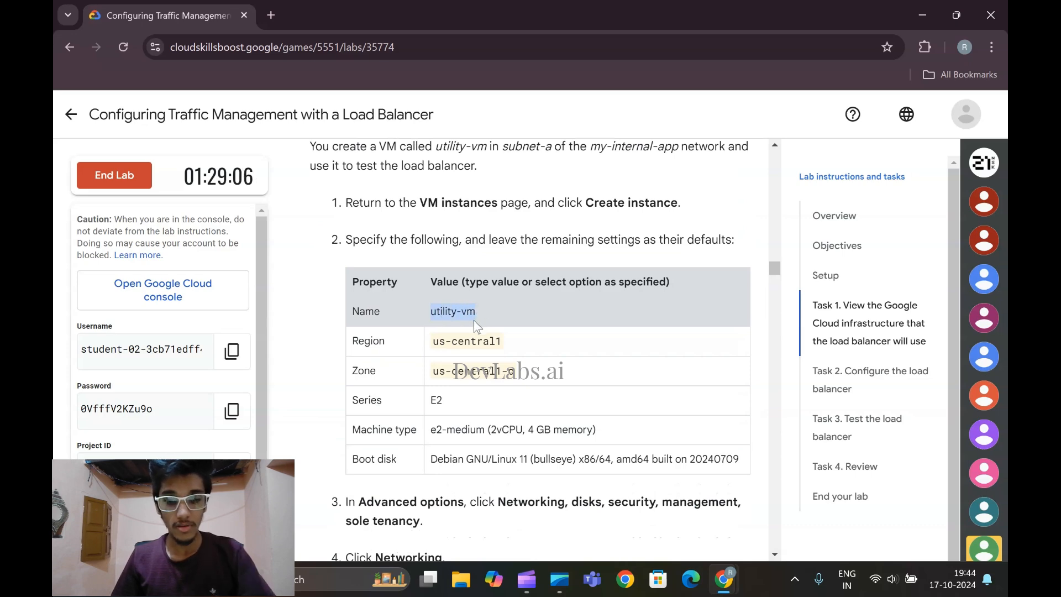
Return to the instance form, dismiss the workload survey, and replace the default instance name with utility-vm
mouse_move(725, 579)
left_click(802, 497)
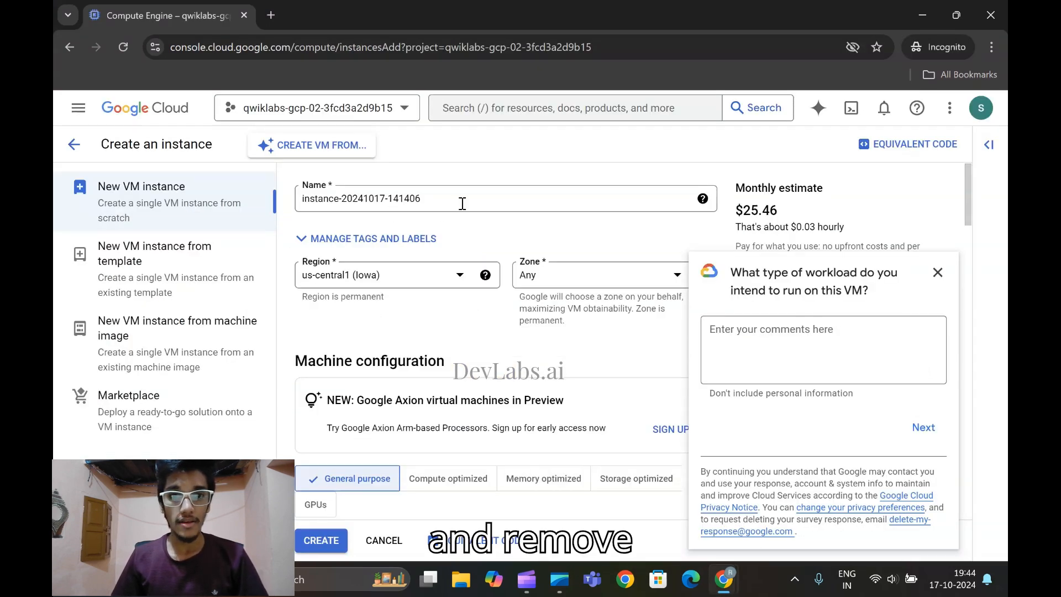
left_click(938, 272)
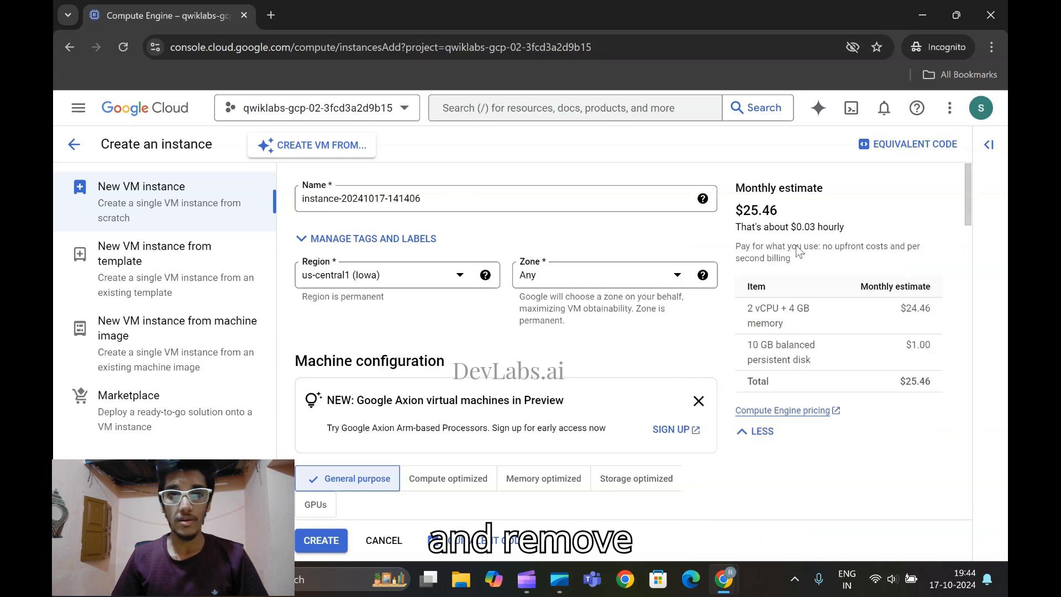
left_click(450, 200)
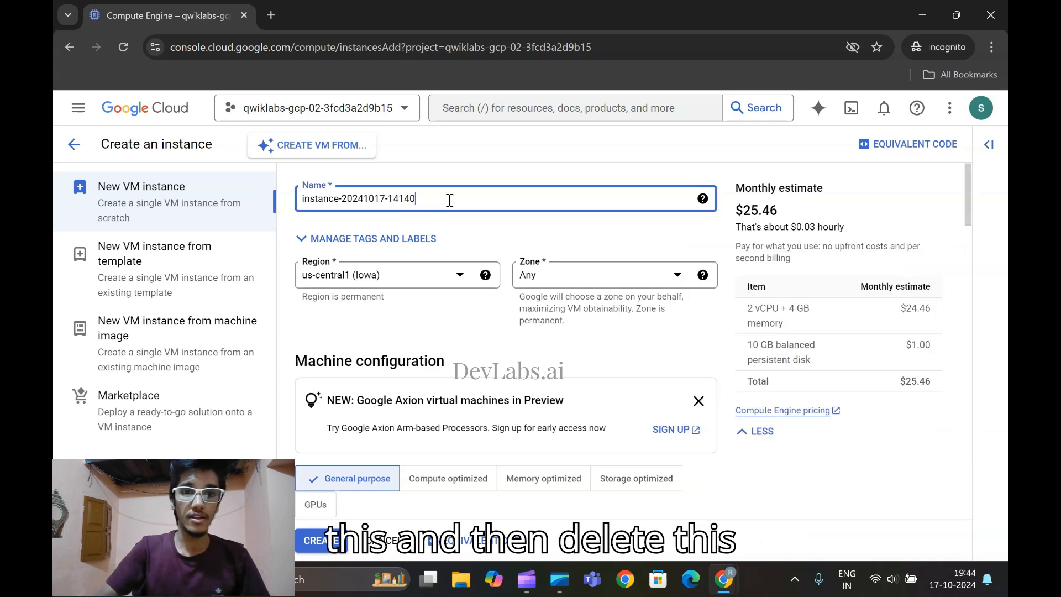
key("BackSpace")
key("BackSpace")
key("BackSpace")
key("BackSpace")
key("BackSpace")
key("BackSpace")
key("BackSpace")
key("BackSpace")
key("BackSpace")
key("BackSpace")
key("BackSpace")
key("BackSpace")
key("BackSpace")
key("ctrl+v")
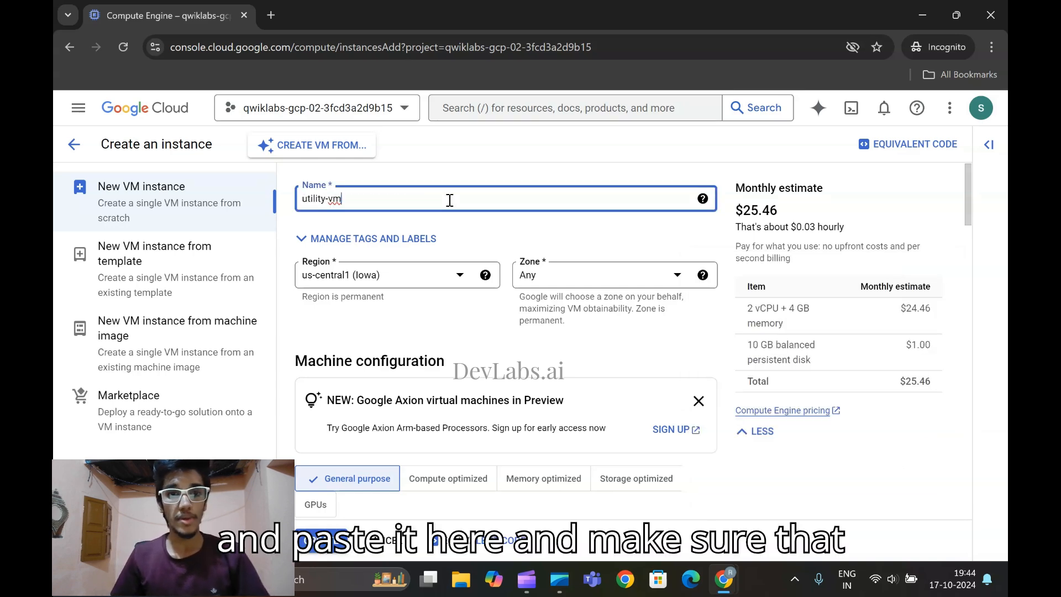
Check the region and zone in the lab instructions and set the instance's zone to us-central1-c
mouse_move(724, 579)
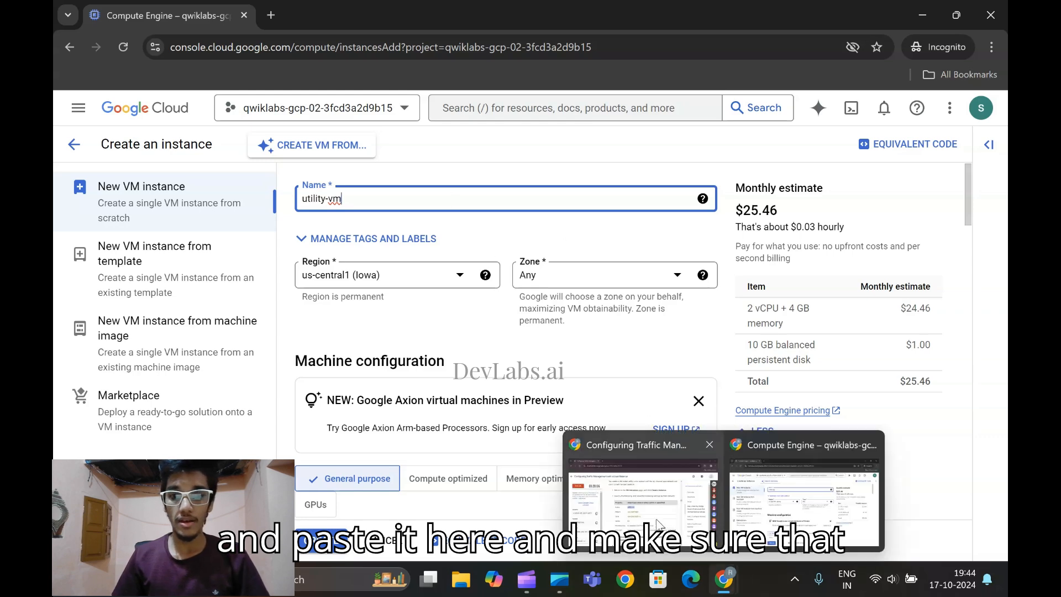
left_click(651, 486)
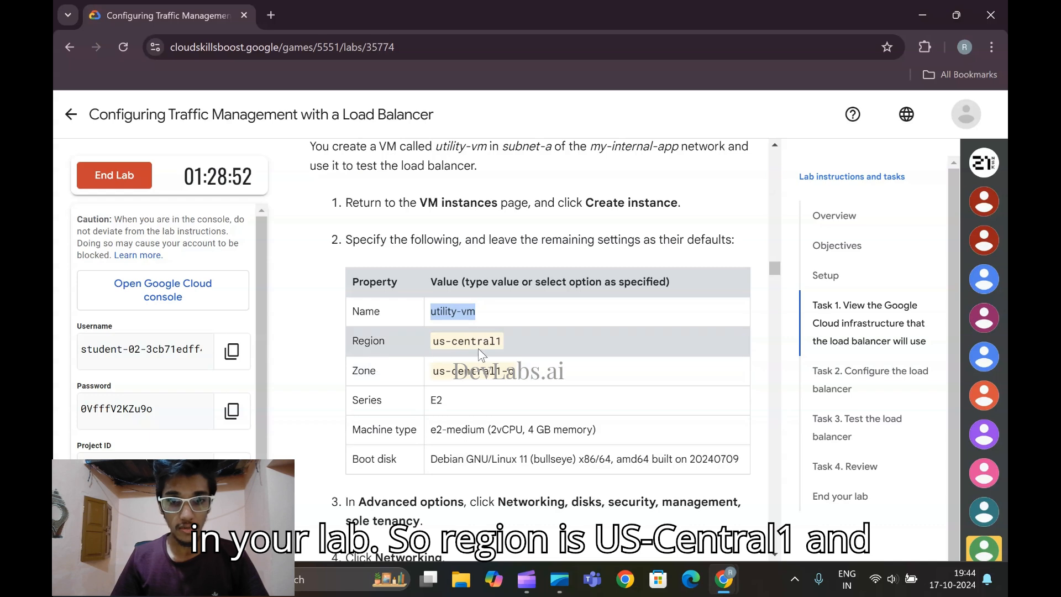
mouse_move(724, 580)
left_click(751, 513)
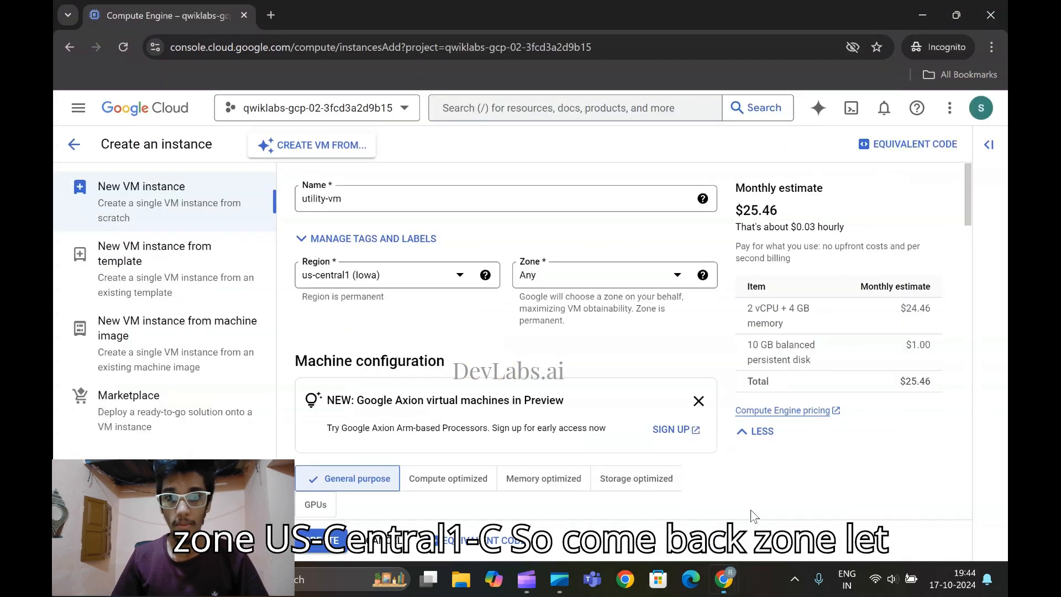
left_click(608, 283)
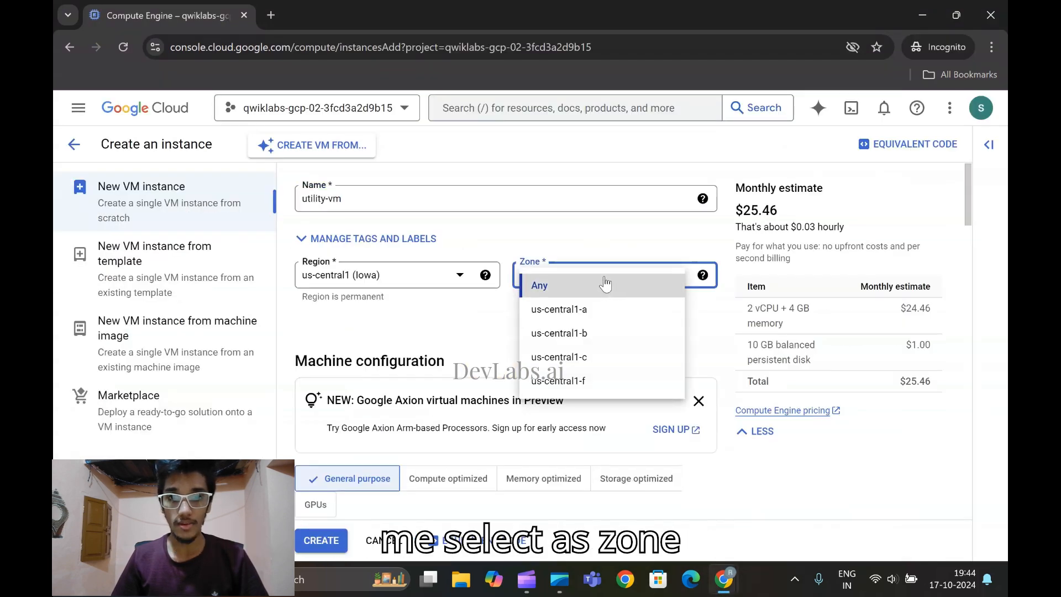
left_click(600, 358)
Compare the machine series required by the lab instructions with the series selected in the instance form
mouse_move(724, 575)
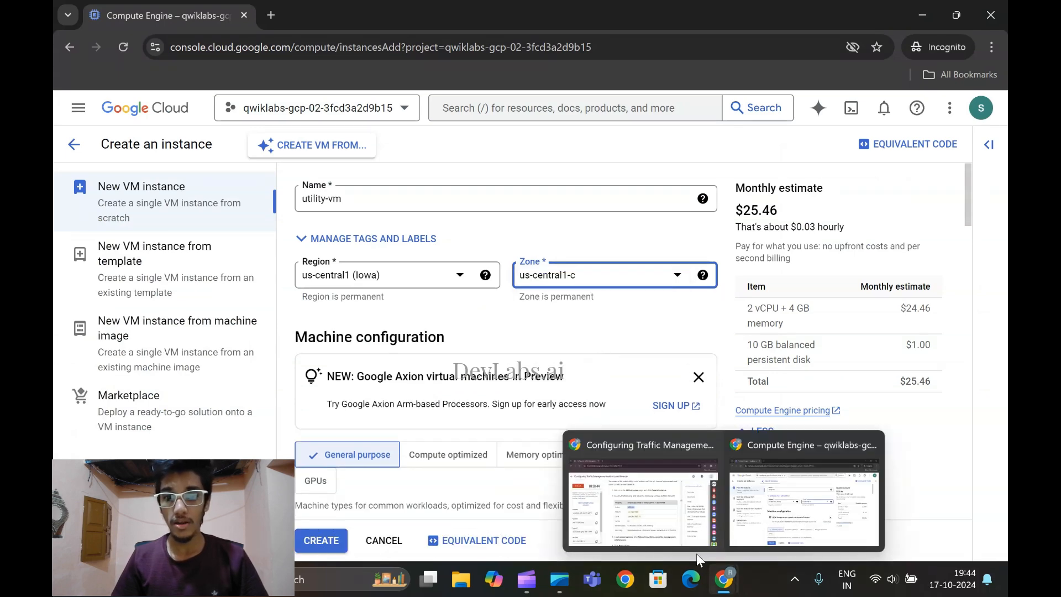
left_click(627, 524)
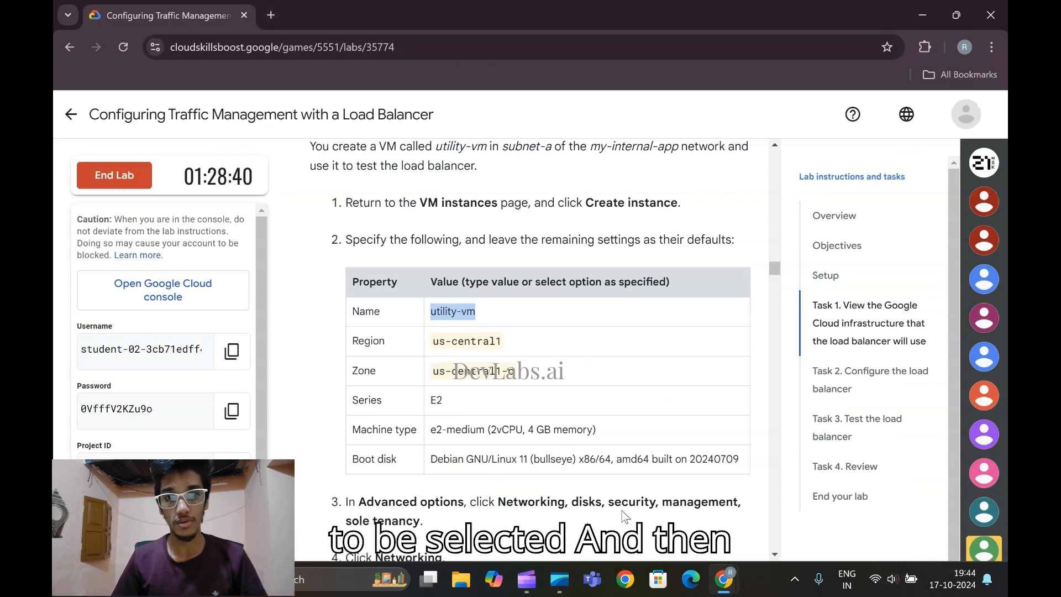
scroll(551, 439, "down", 1)
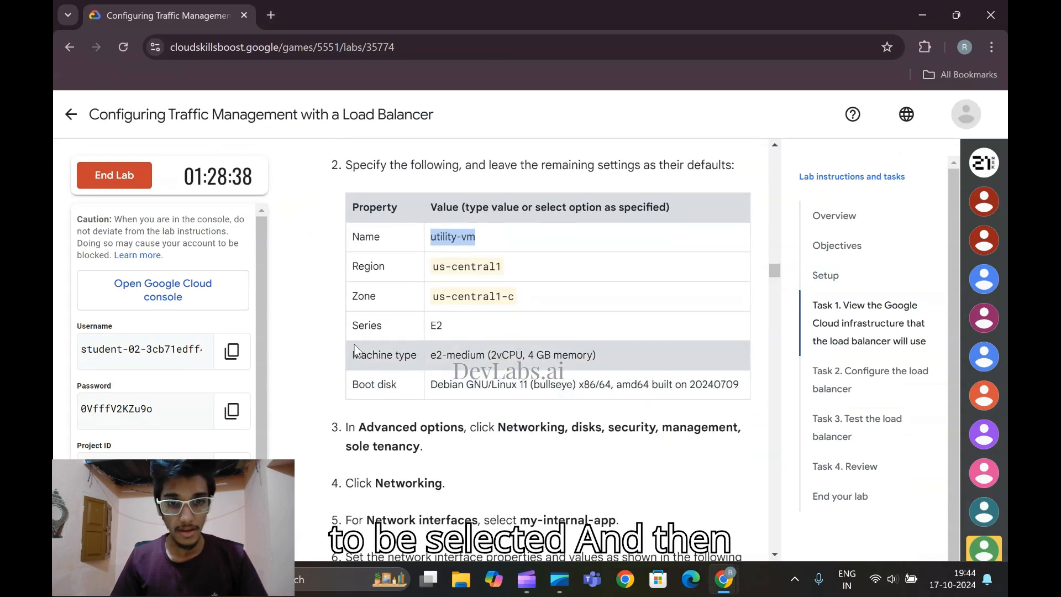
mouse_move(724, 580)
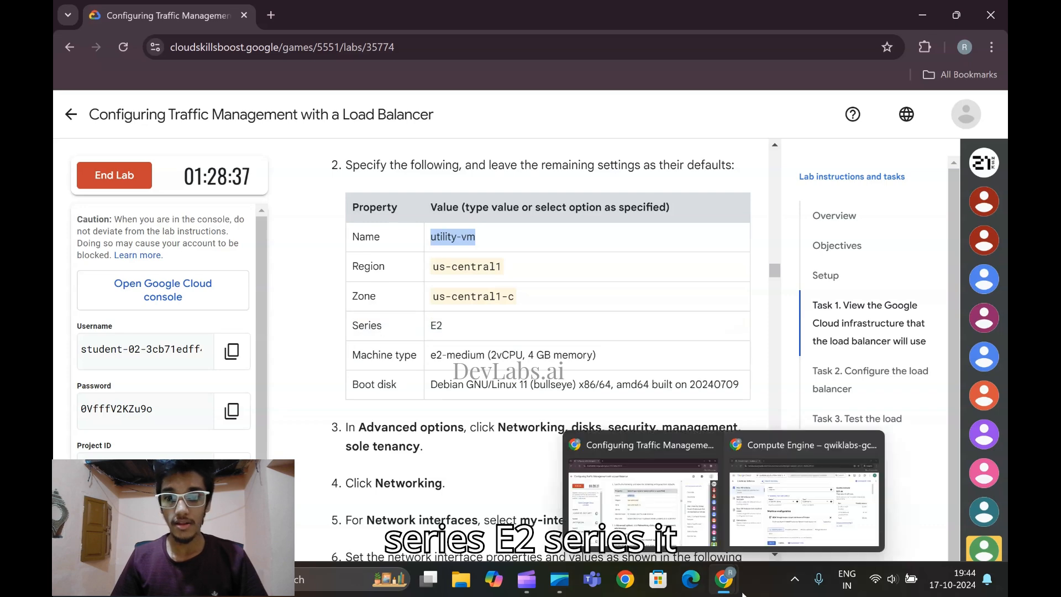
left_click(759, 534)
scroll(433, 357, "down", 3)
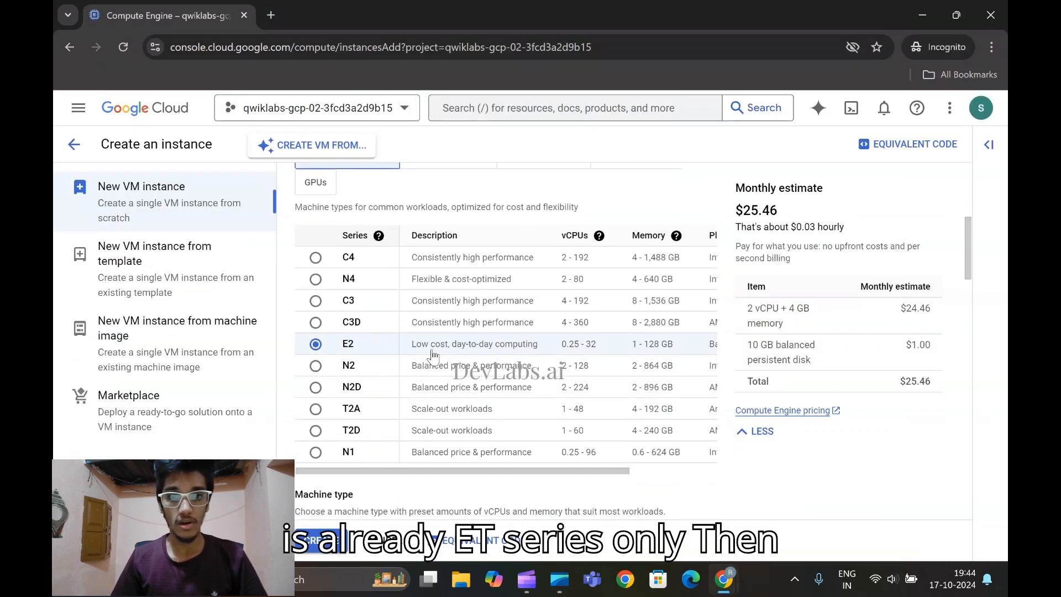
scroll(433, 357, "down", 8)
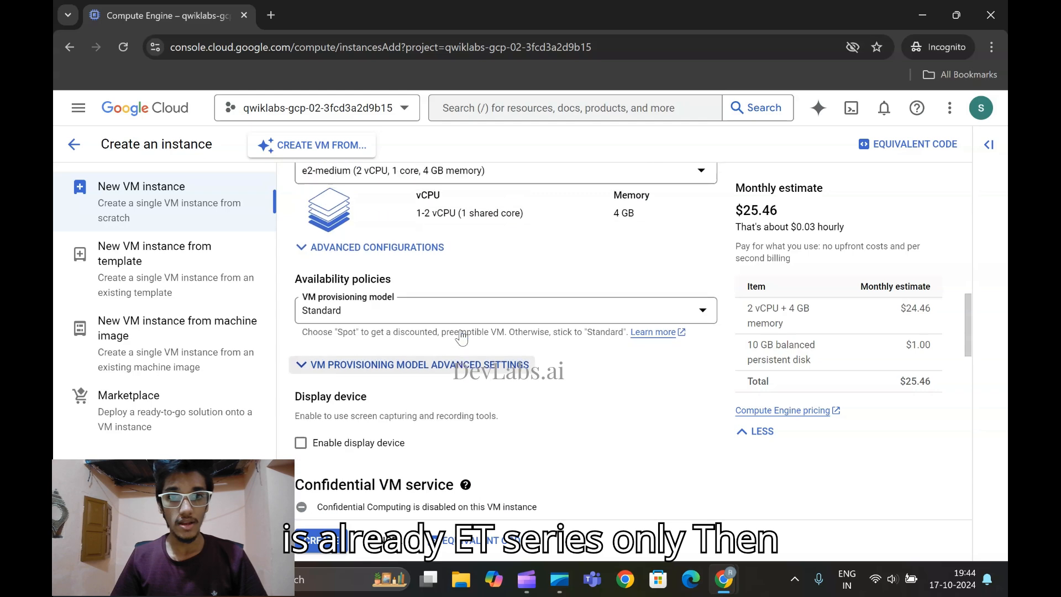
scroll(370, 314, "up", 3)
Check the machine type in the lab instructions against the preset chosen in the instance form
left_click(736, 565)
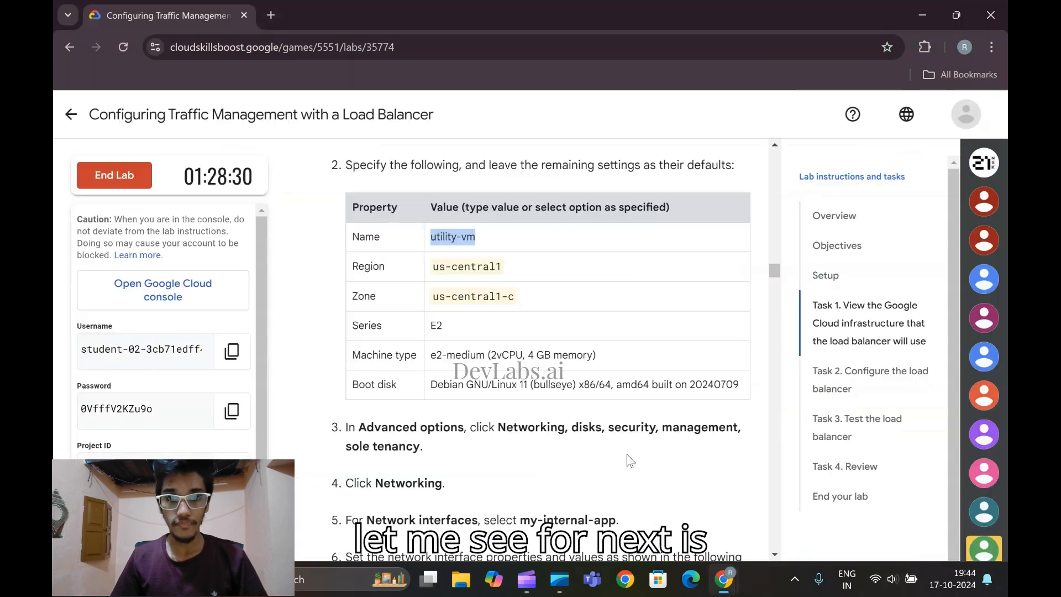
scroll(609, 448, "down", 2)
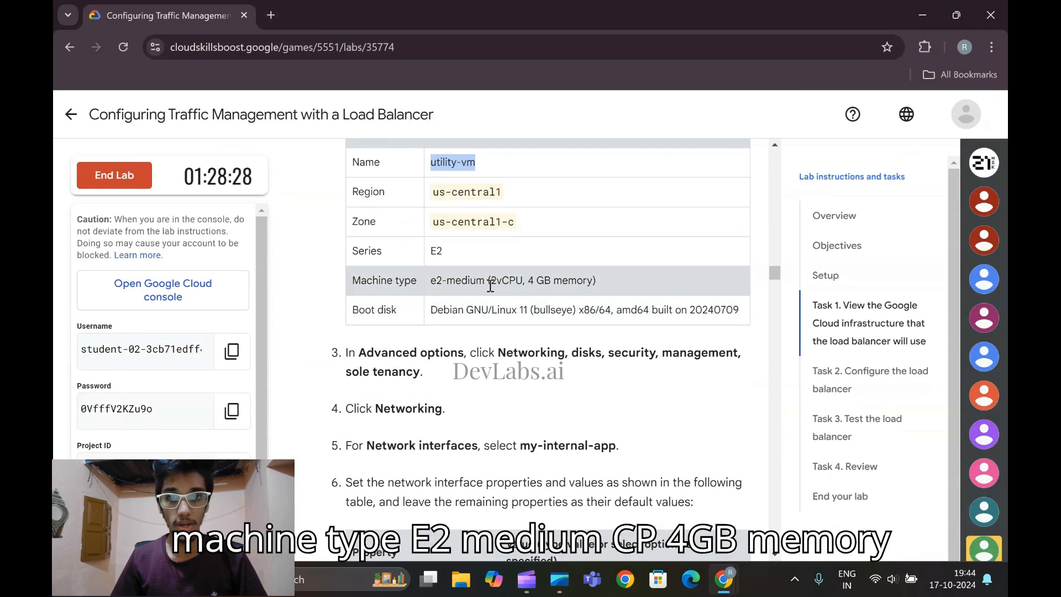
mouse_move(723, 577)
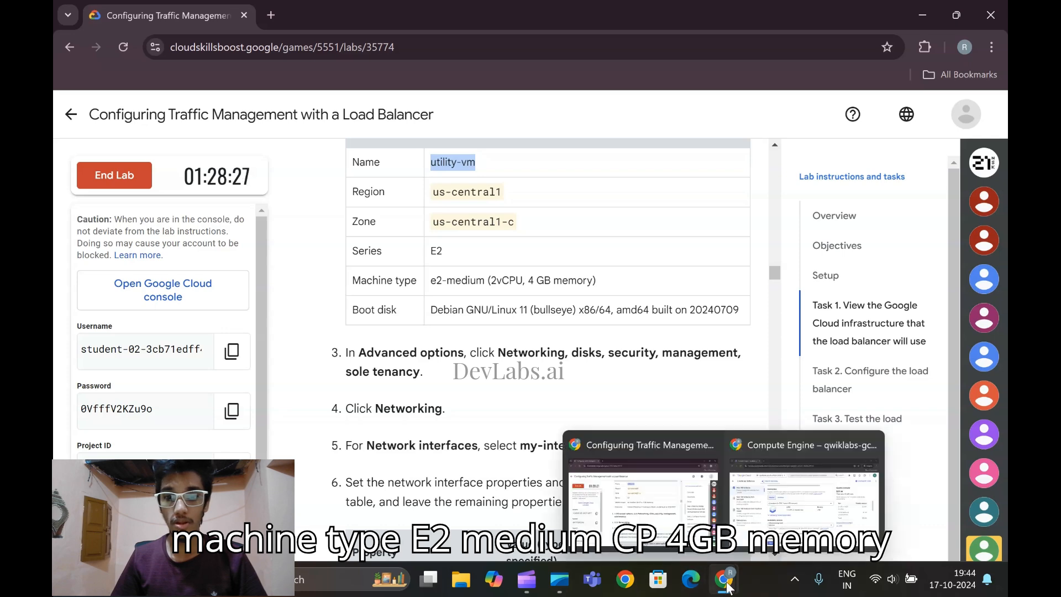
left_click(779, 497)
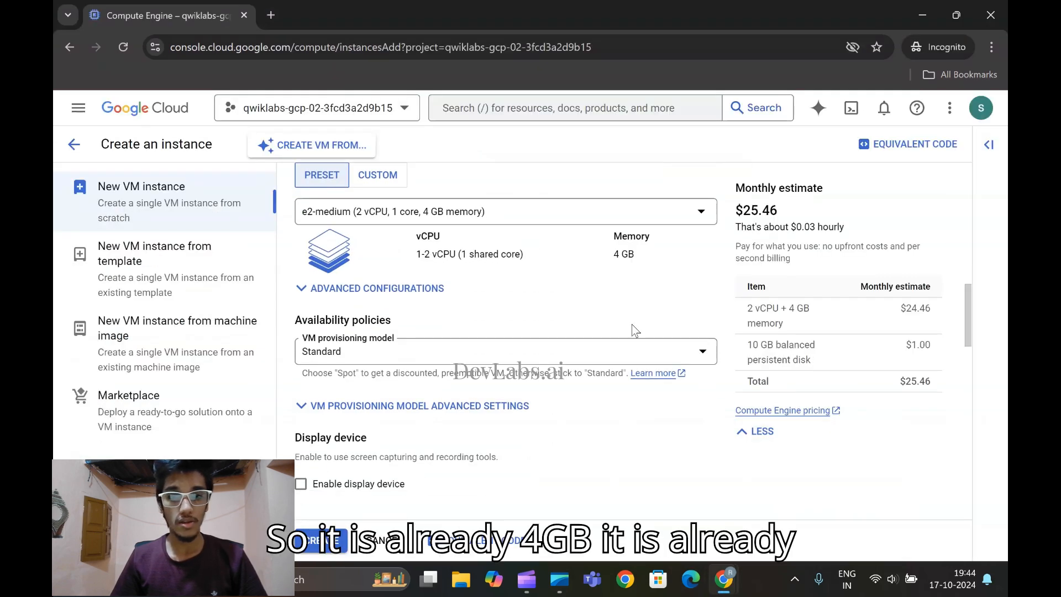
scroll(608, 335, "down", 1)
scroll(592, 337, "down", 1)
scroll(594, 336, "up", 1)
scroll(594, 330, "up", 1)
scroll(595, 331, "down", 2)
scroll(594, 331, "up", 1)
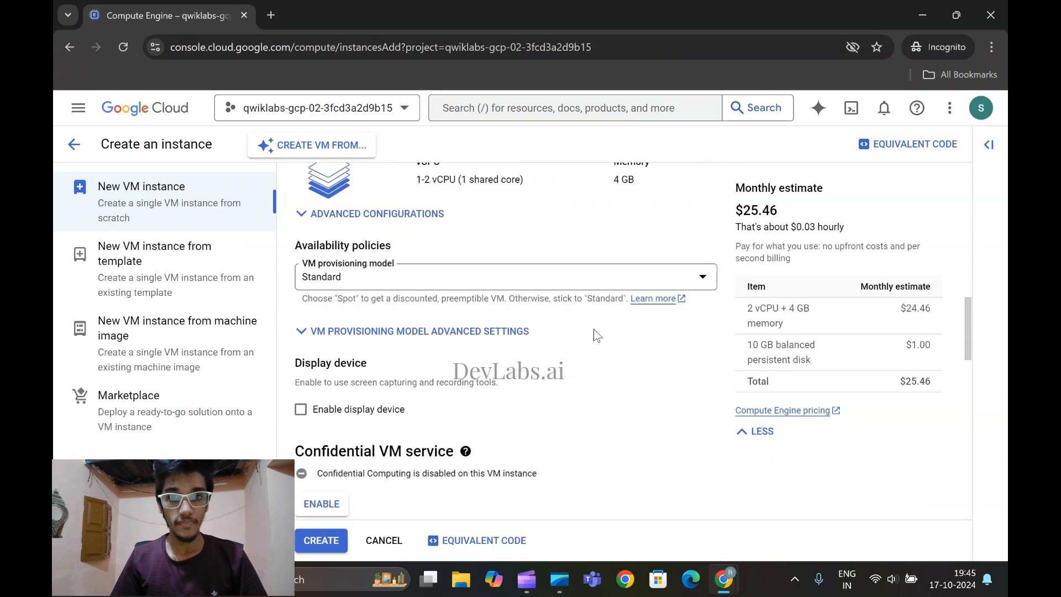
scroll(593, 330, "up", 1)
Check the boot disk requirement in the lab instructions and set the boot disk image to Debian GNU/Linux 11 (bullseye), x86/64
mouse_move(723, 578)
left_click(691, 486)
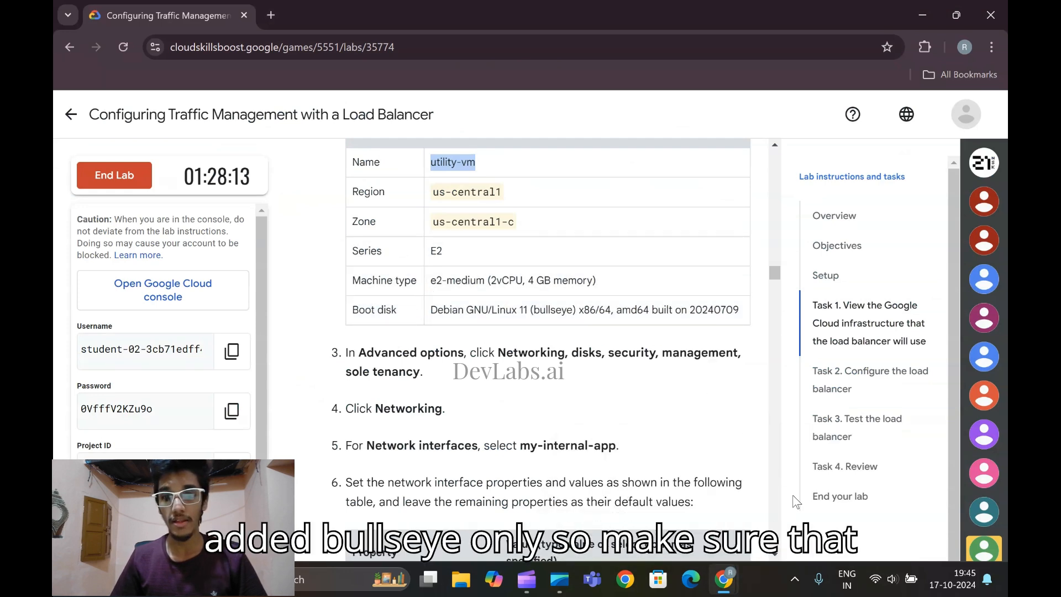
mouse_move(725, 584)
left_click(804, 517)
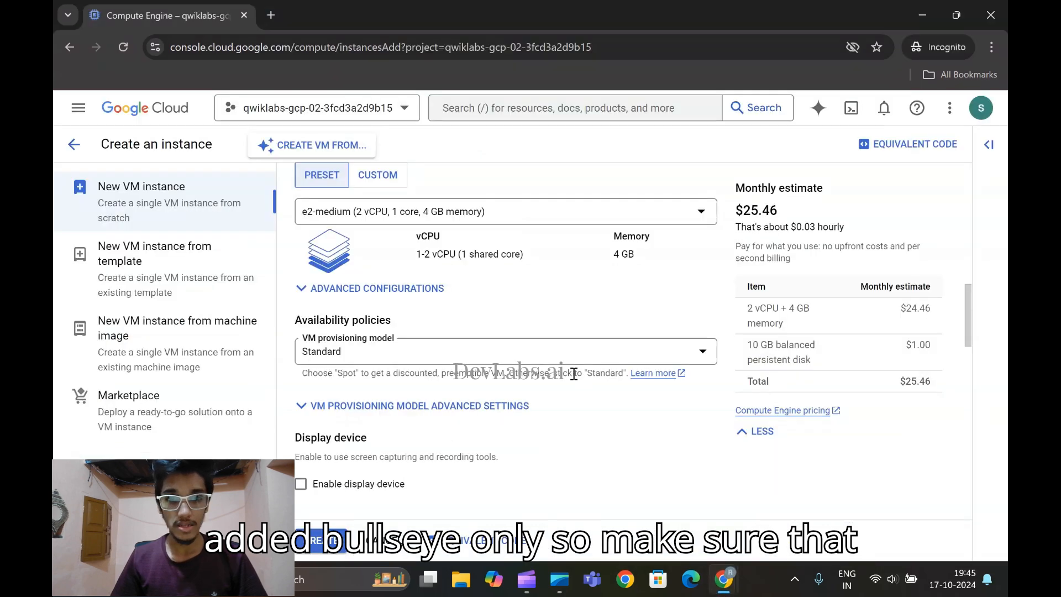
scroll(559, 383, "up", 1)
scroll(559, 384, "down", 5)
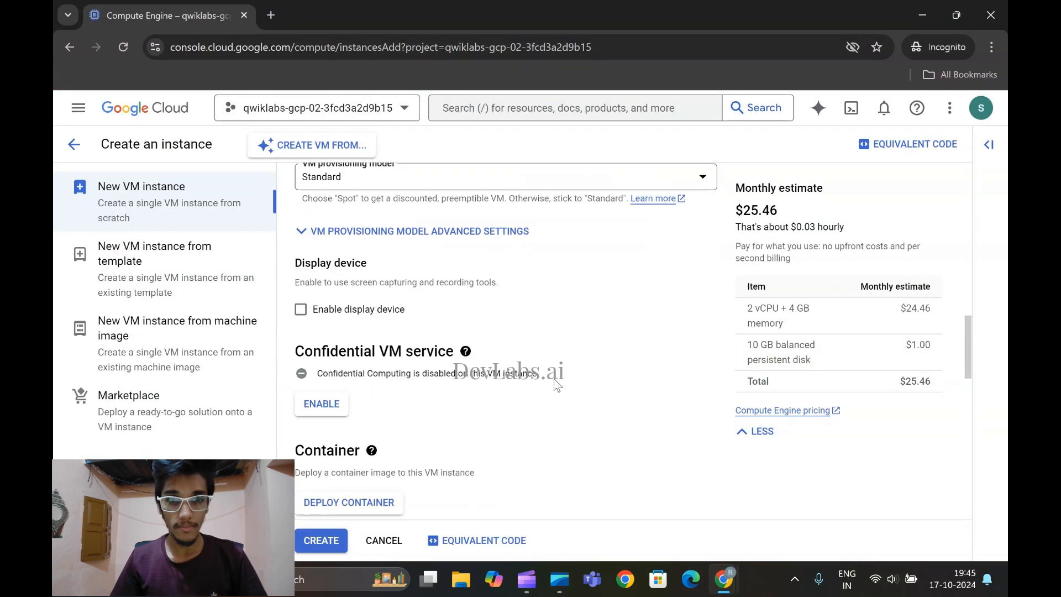
scroll(555, 378, "down", 5)
scroll(387, 354, "up", 2)
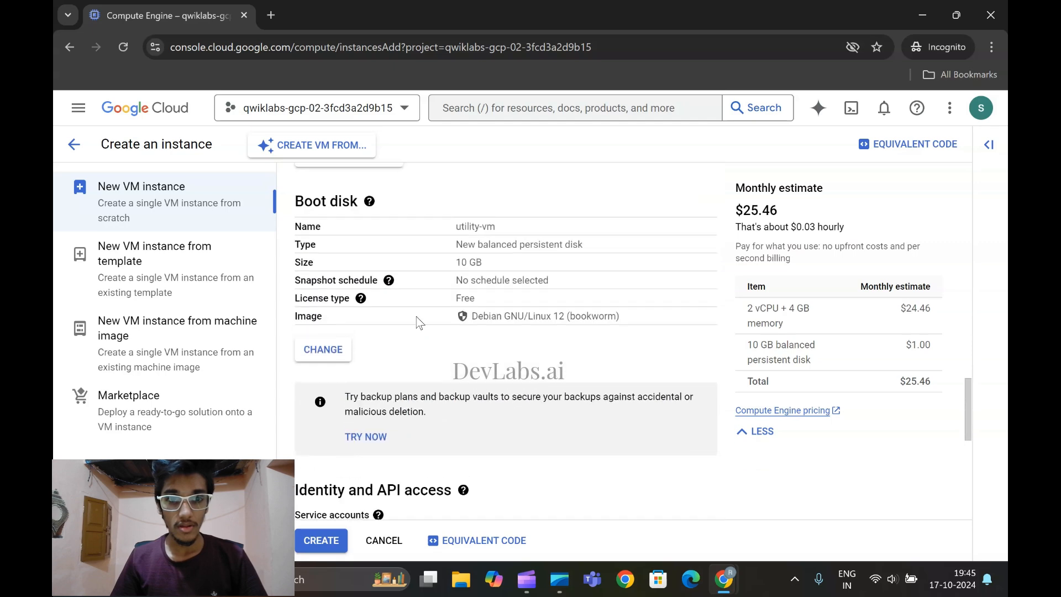
scroll(356, 312, "up", 1)
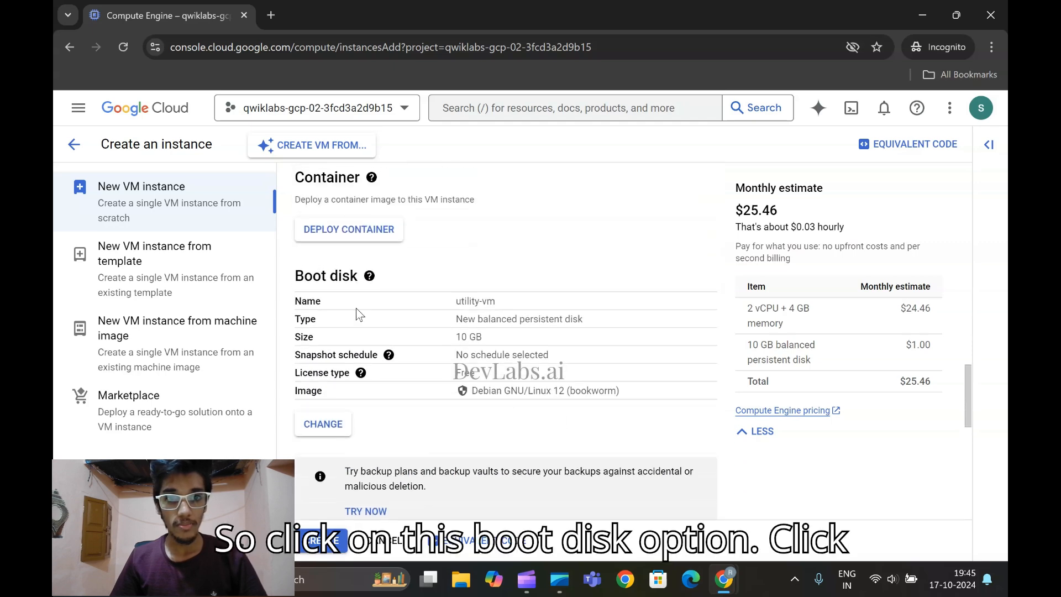
left_click(326, 426)
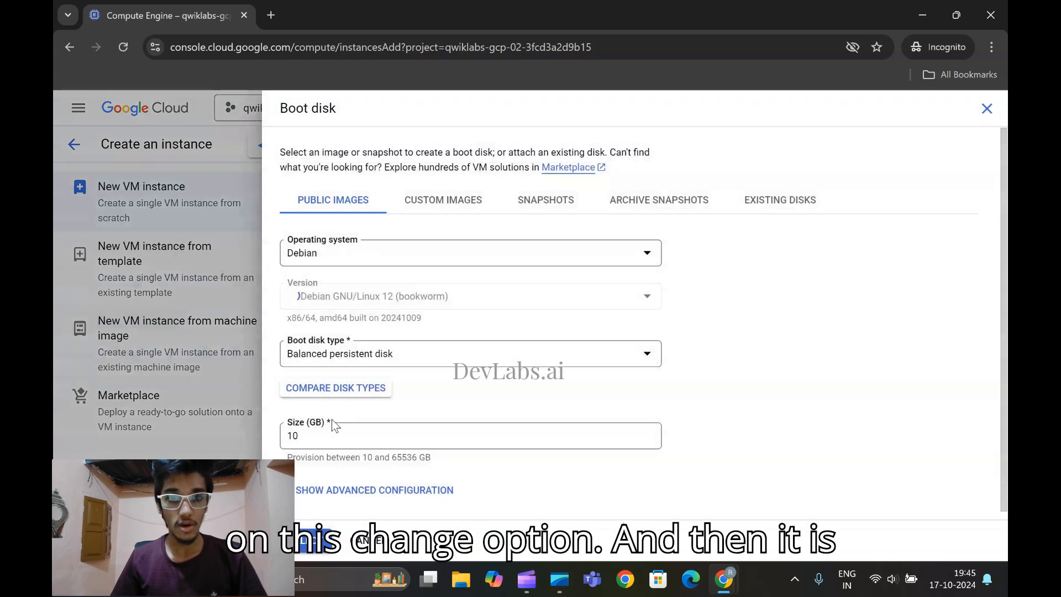
left_click(397, 301)
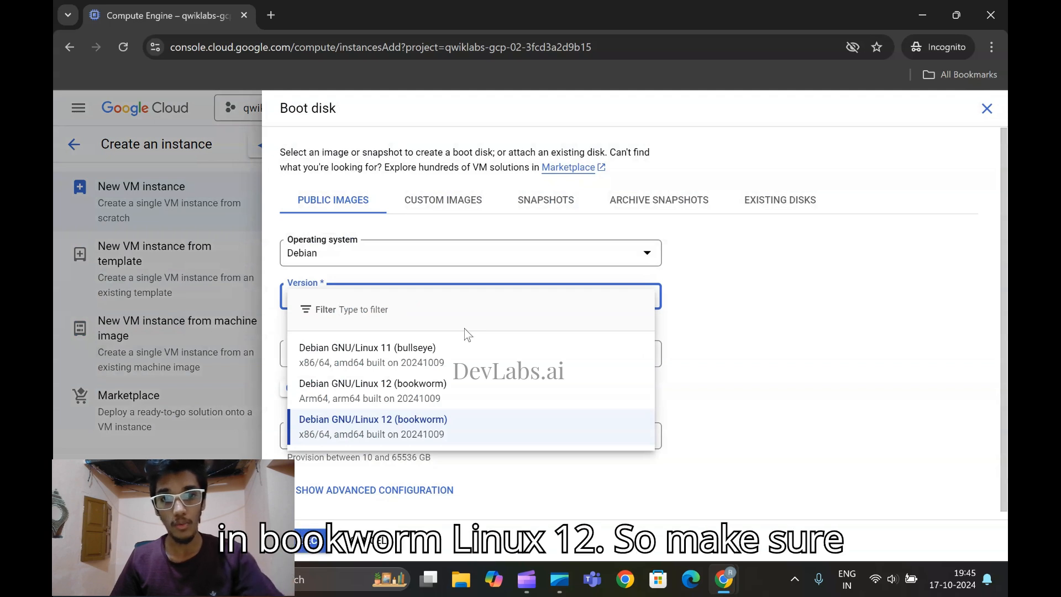
left_click(401, 358)
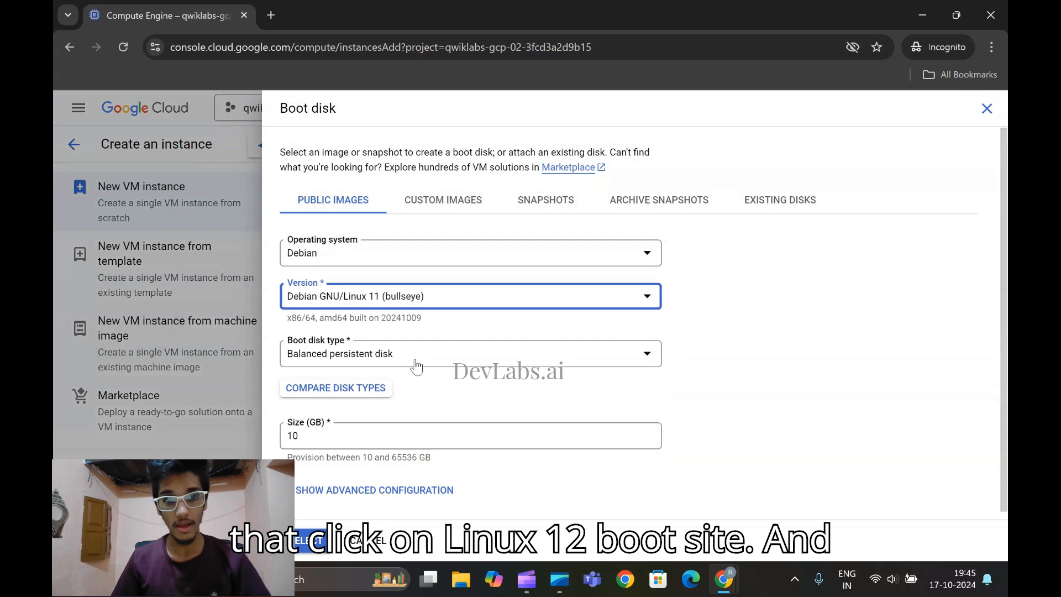
left_click(323, 533)
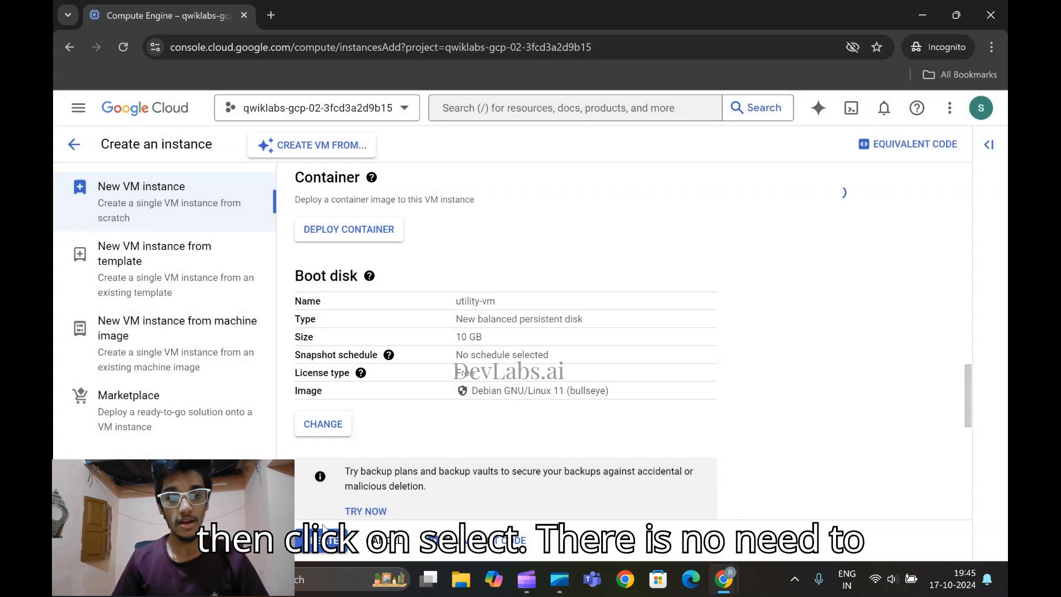
Check the lab instructions for the settings after the boot disk and expand the Advanced options of the instance form
scroll(636, 354, "down", 8)
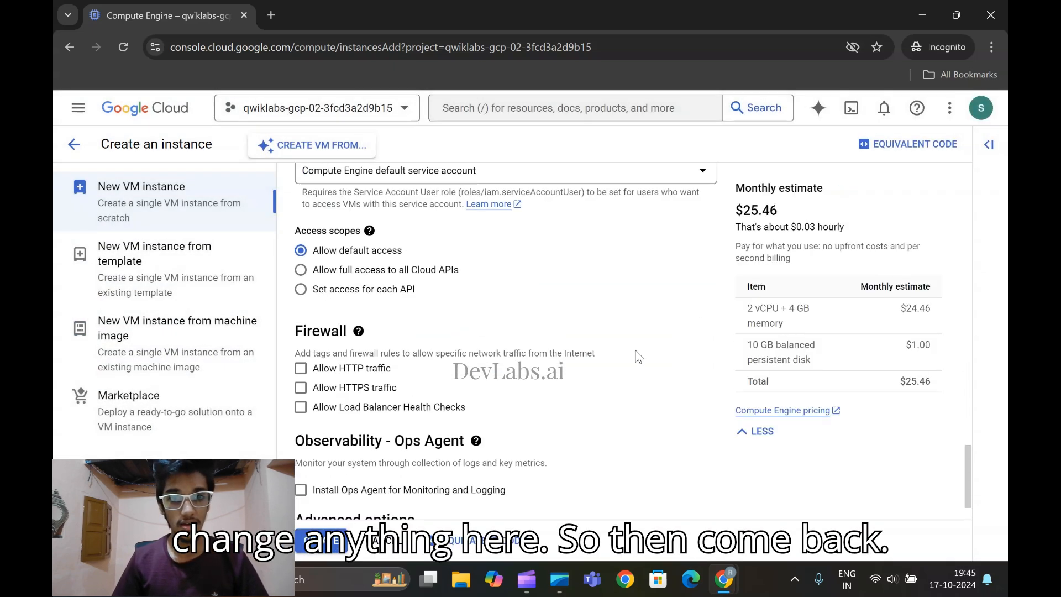
left_click(727, 565)
scroll(497, 360, "down", 1)
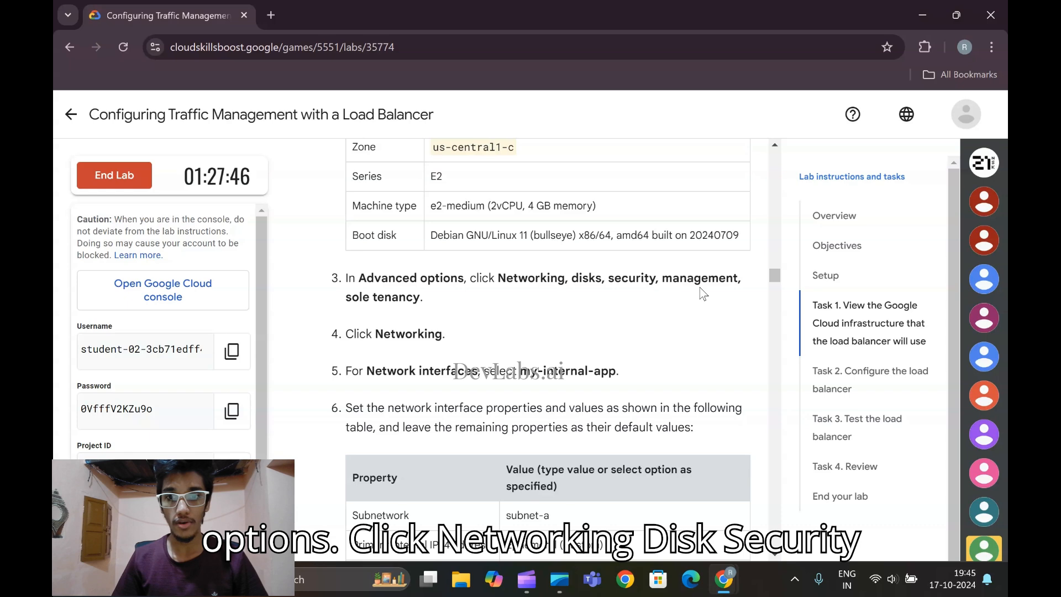
mouse_move(730, 578)
left_click(812, 478)
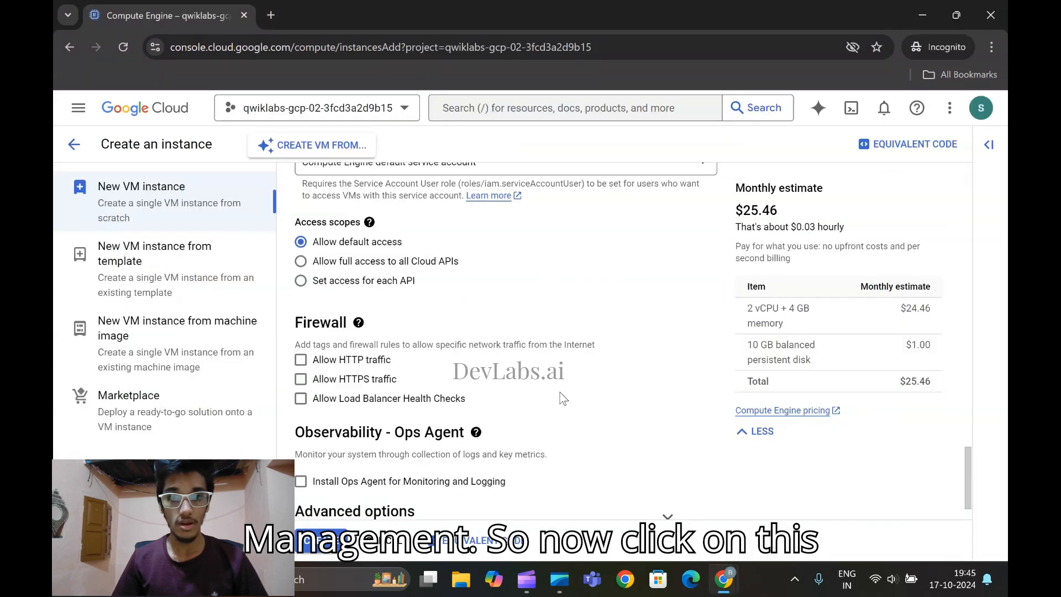
scroll(553, 398, "down", 1)
left_click(390, 477)
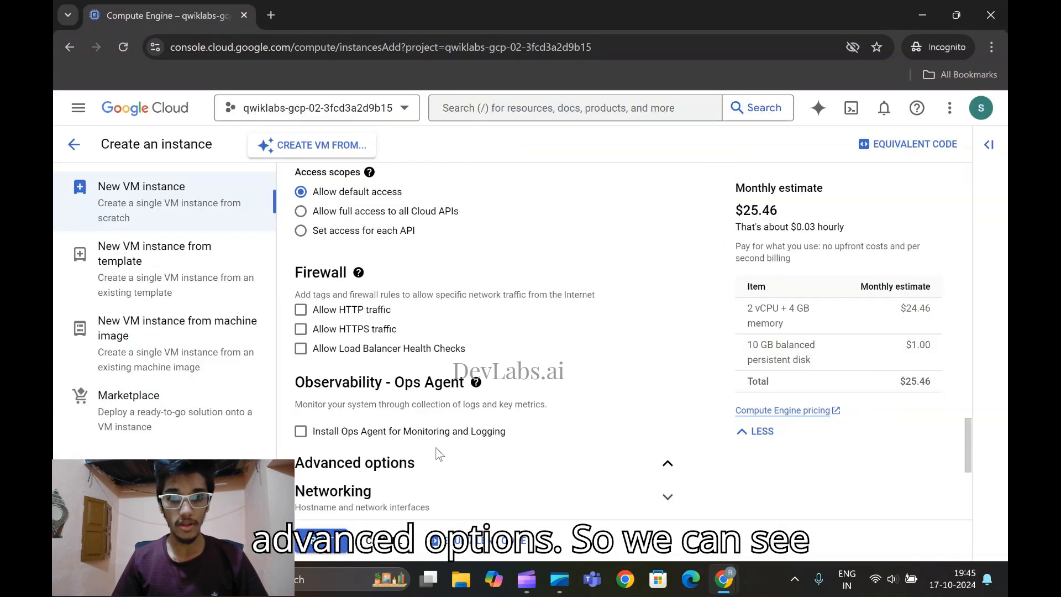
Look over the sections under Advanced options and expand the Networking section
scroll(365, 442, "down", 3)
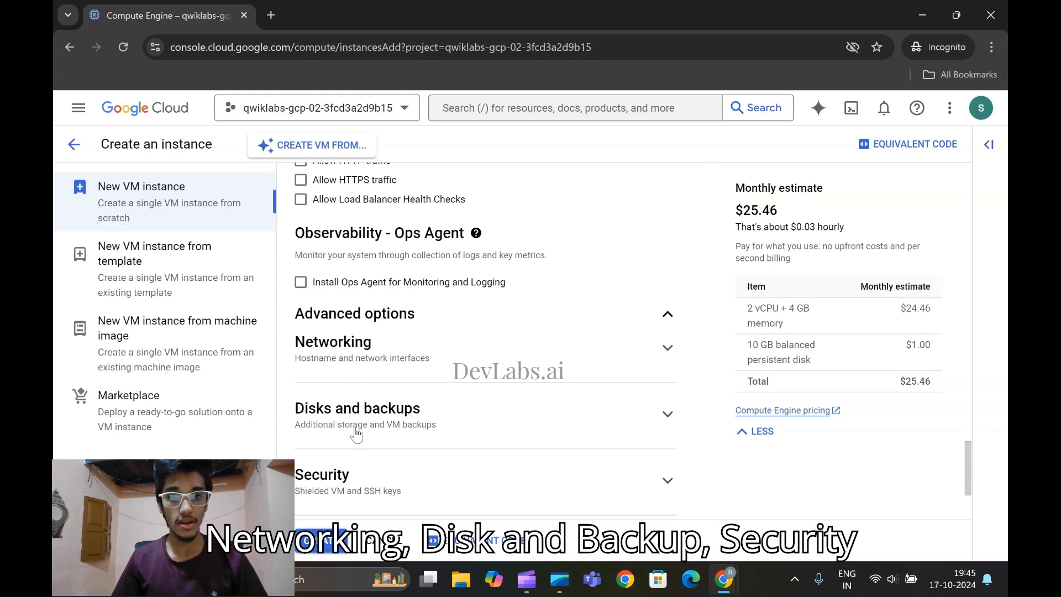
scroll(435, 432, "down", 3)
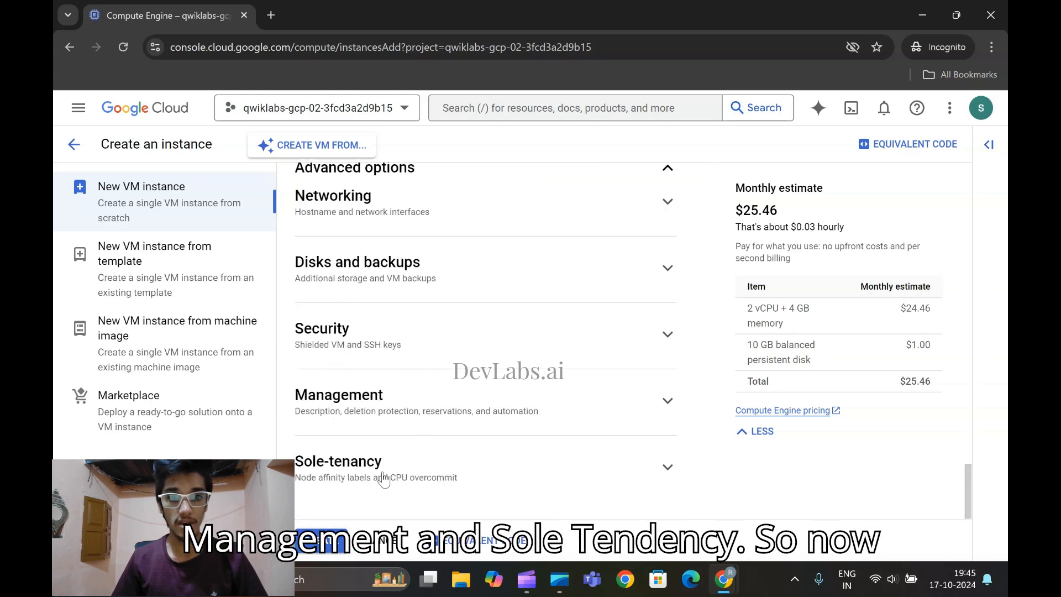
scroll(429, 467, "up", 3)
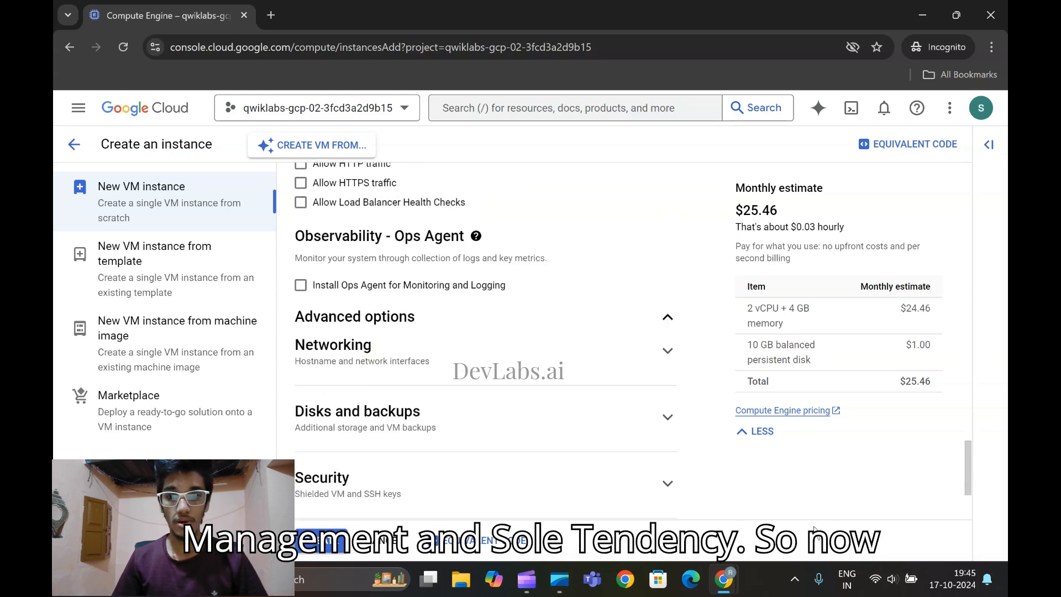
left_click(387, 351)
scroll(558, 357, "down", 2)
Check the network interface settings in the lab instructions and change the default interface's network to my-internal-app
mouse_move(724, 580)
left_click(654, 522)
scroll(653, 522, "down", 3)
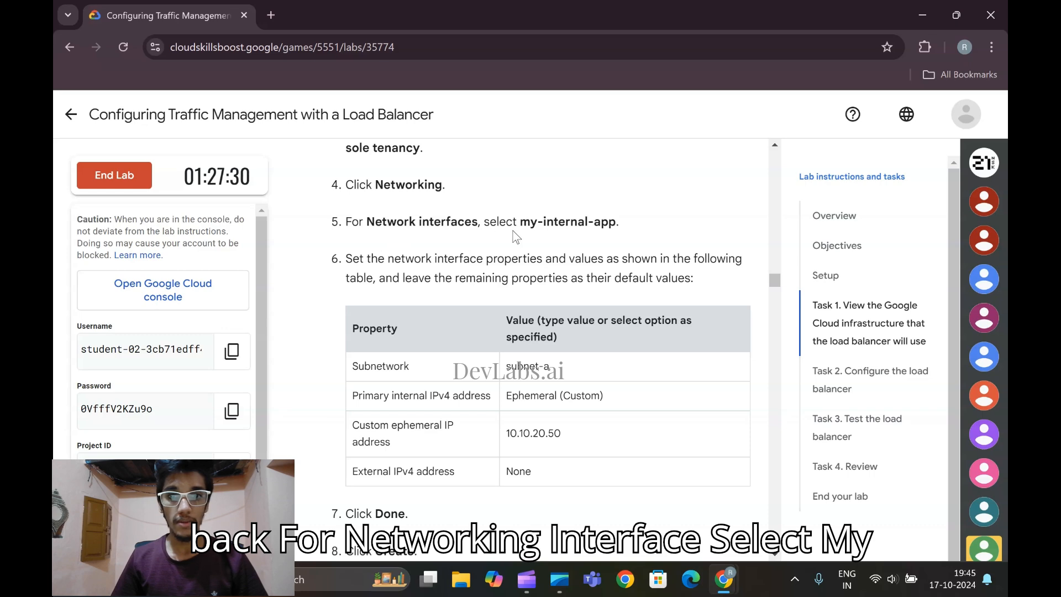
mouse_move(724, 579)
left_click(755, 500)
scroll(502, 364, "down", 7)
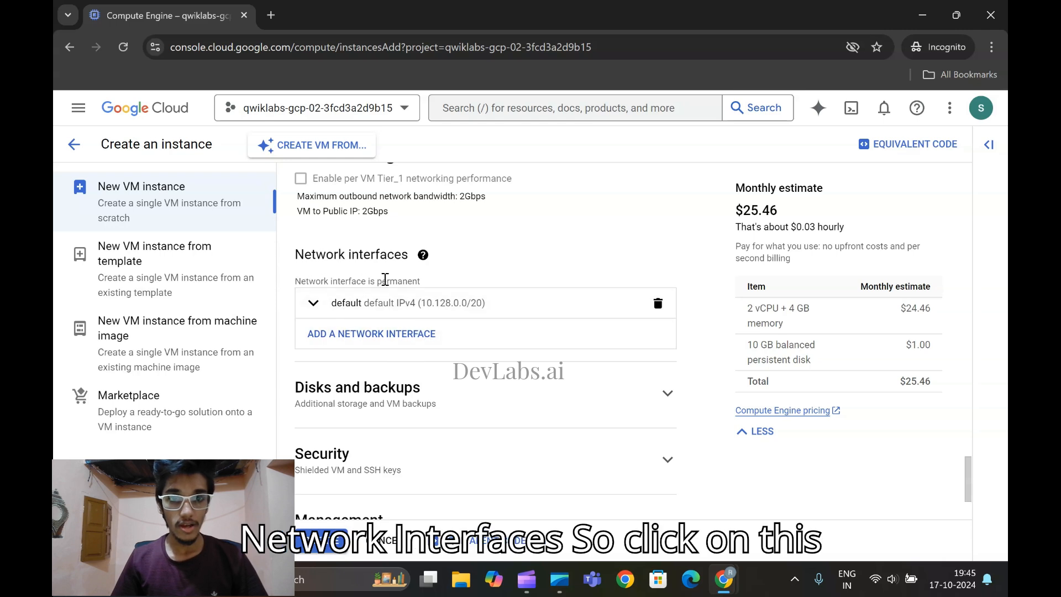
left_click(383, 316)
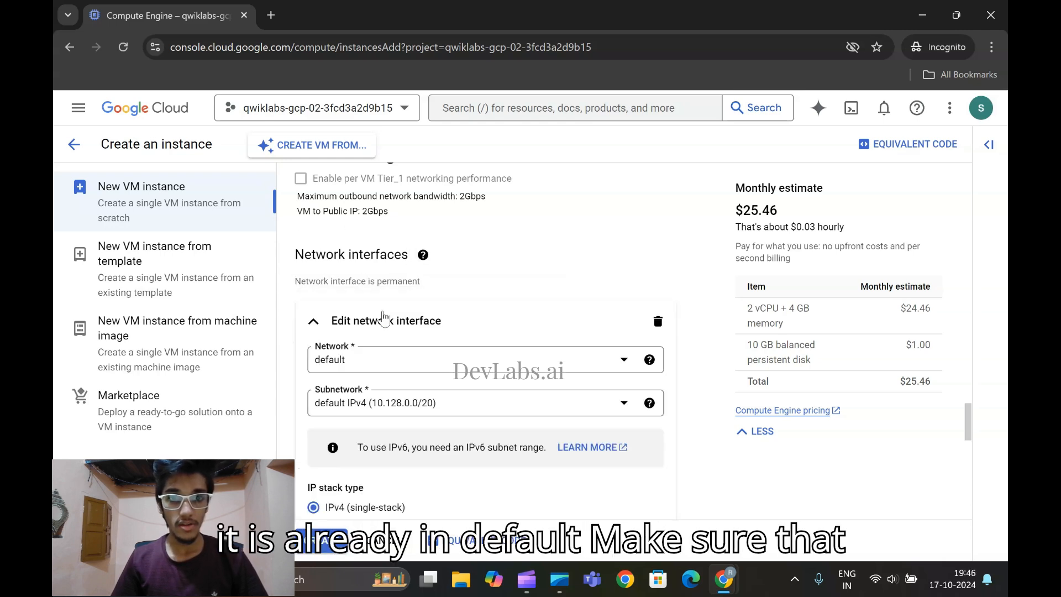
left_click(398, 367)
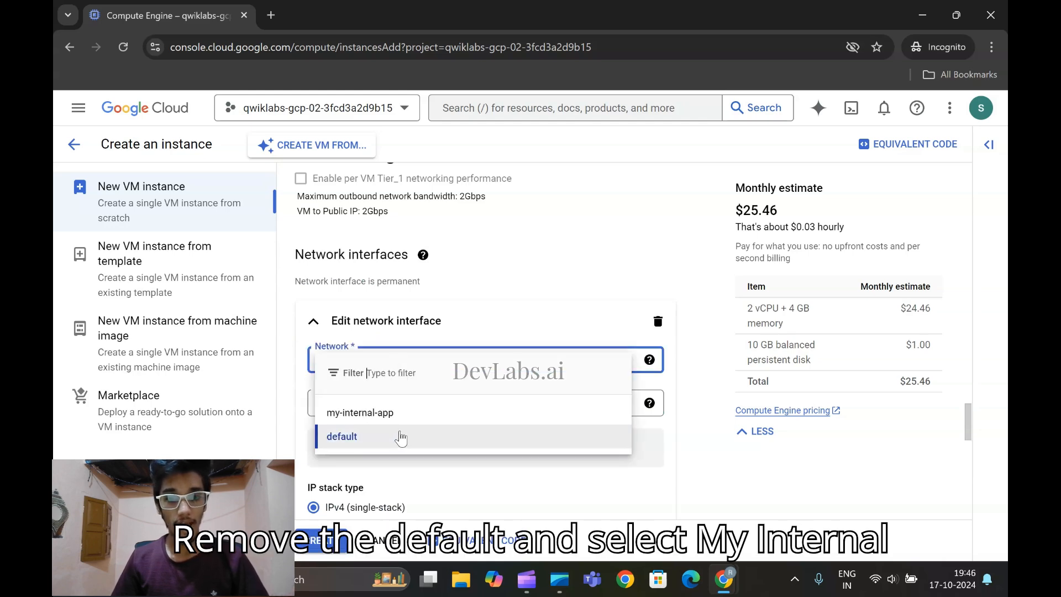
left_click(387, 412)
Select subnet-a as the network interface's subnetwork
scroll(500, 395, "down", 3)
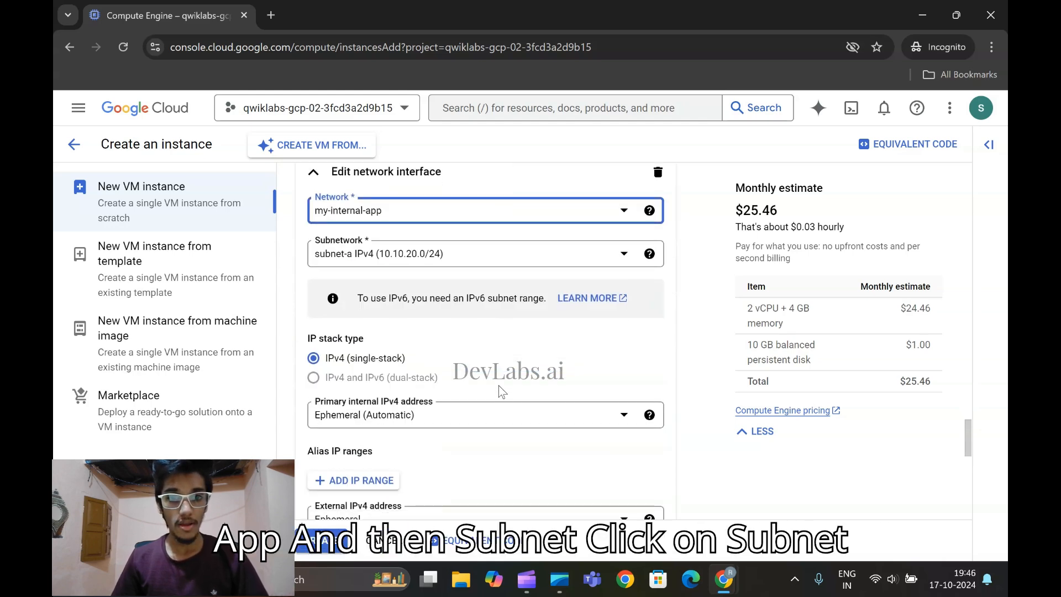
left_click(531, 256)
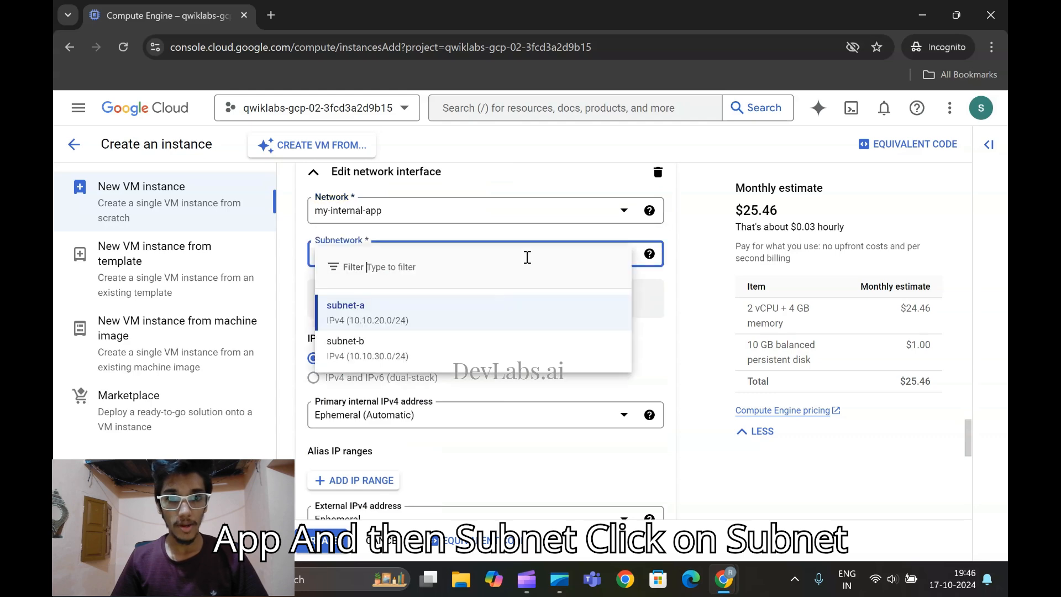
left_click(453, 310)
Check the primary internal IPv4 setting in the lab instructions and set the interface's primary internal IPv4 address to Ephemeral (Custom)
mouse_move(722, 577)
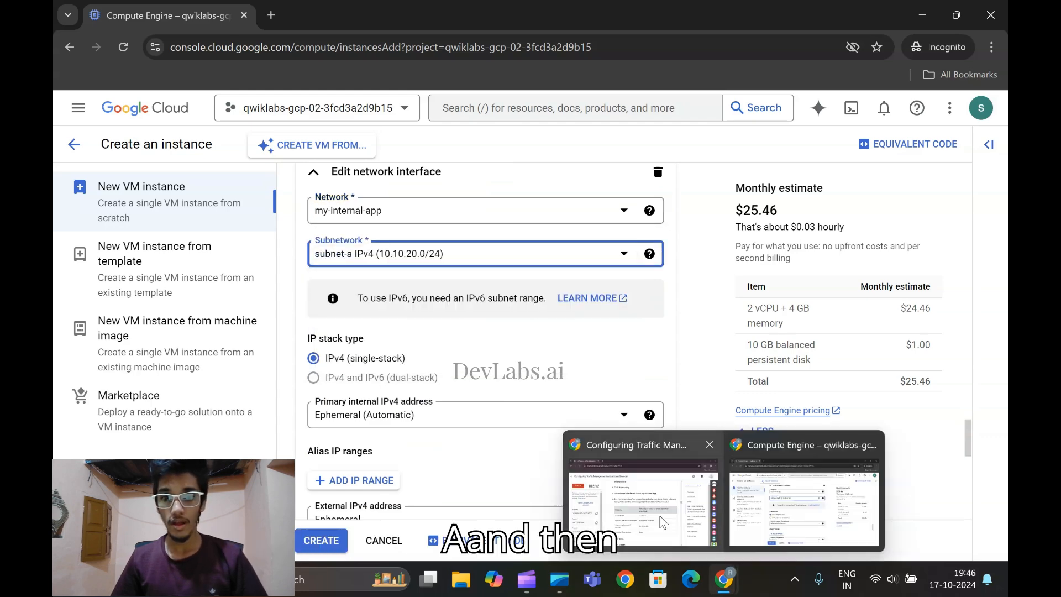
left_click(627, 483)
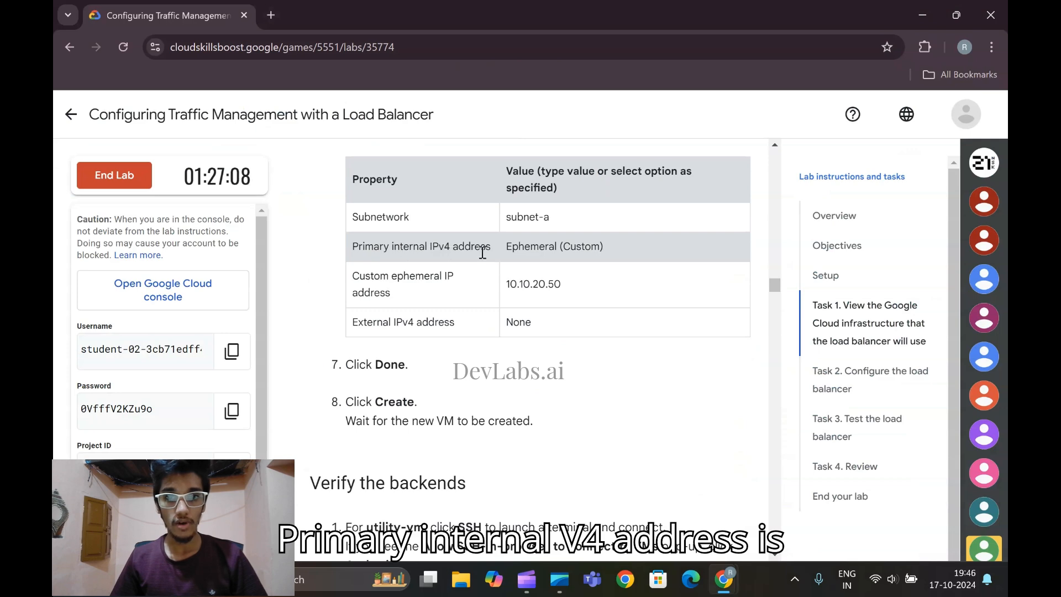
mouse_move(724, 578)
left_click(802, 459)
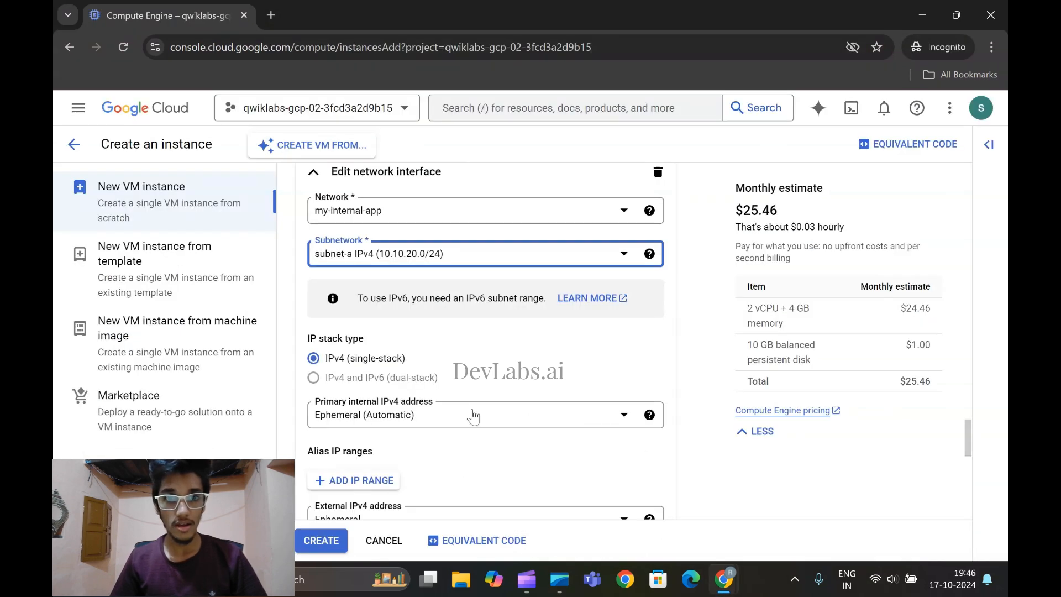
mouse_move(342, 380)
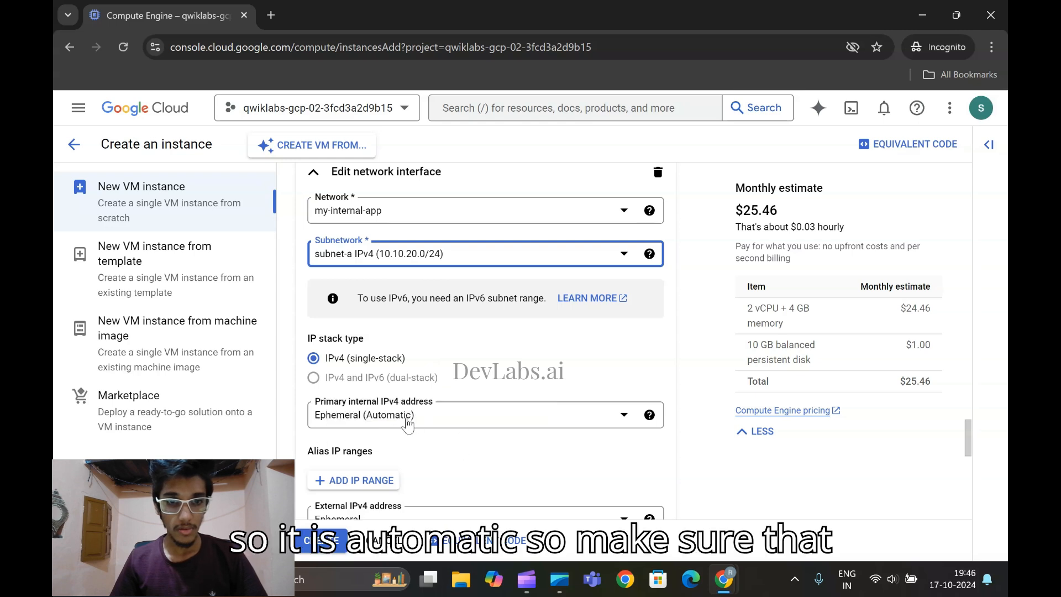
left_click(407, 420)
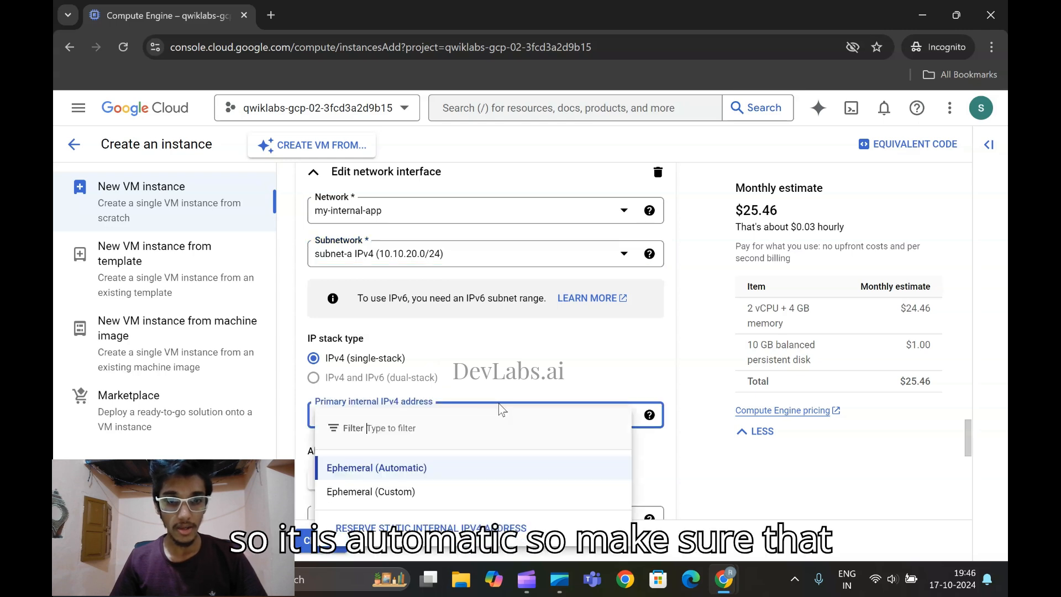
left_click(400, 492)
scroll(774, 462, "down", 3)
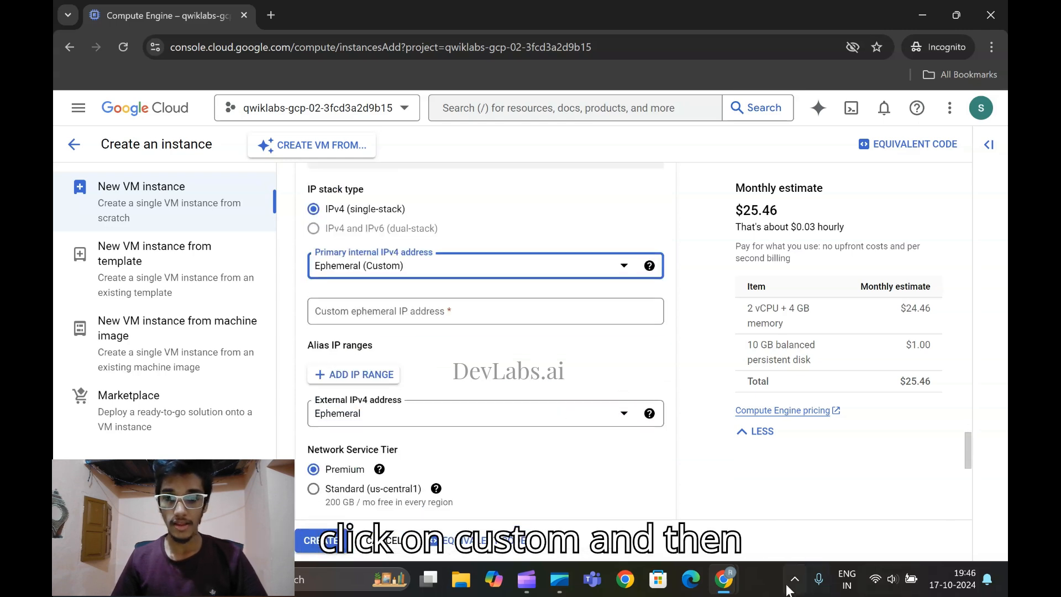
Copy the custom ephemeral IP address 10.10.20.50 from the lab instructions into the network interface settings
mouse_move(724, 579)
left_click(701, 475)
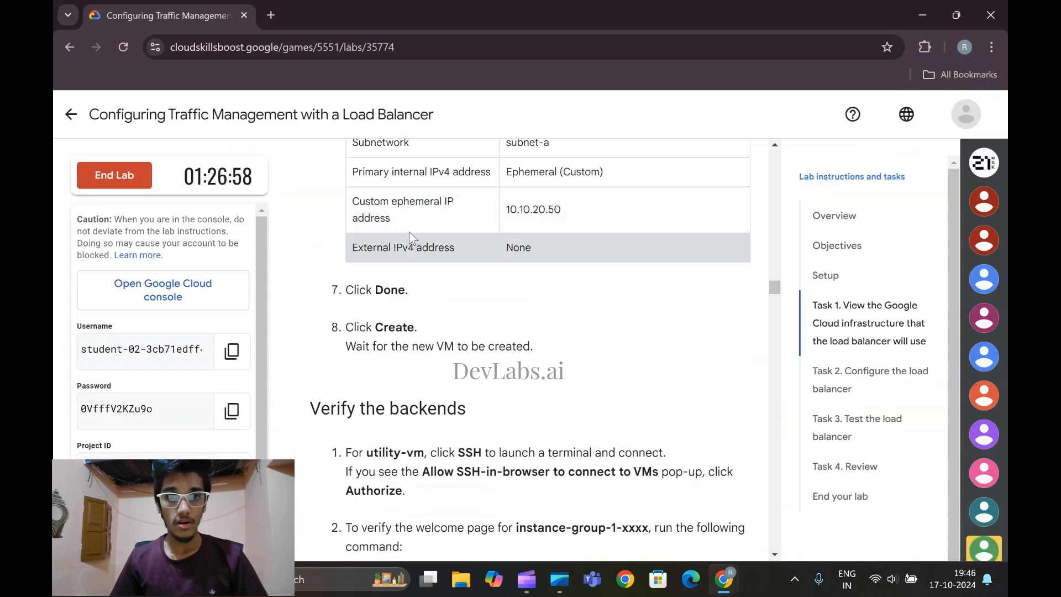
left_click_drag(508, 213, 549, 208)
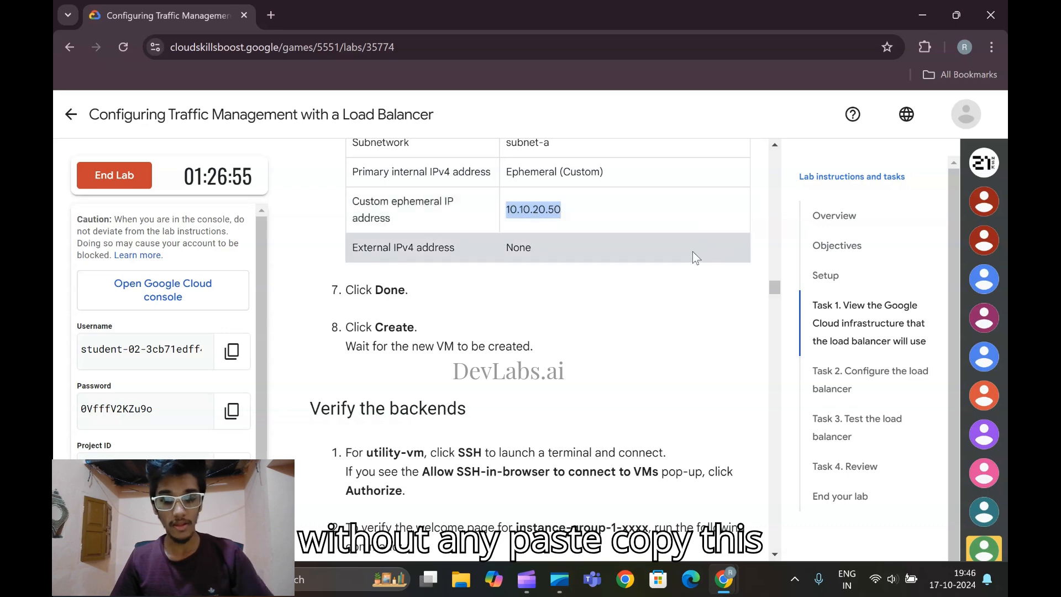
mouse_move(735, 589)
left_click(829, 487)
scroll(425, 431, "down", 2)
scroll(434, 374, "up", 2)
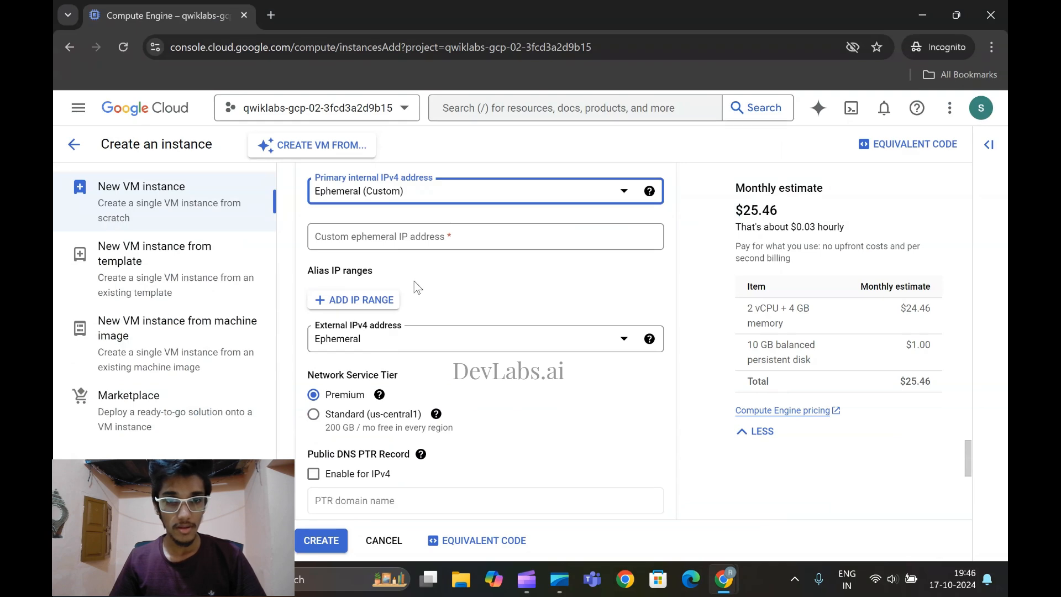
left_click(408, 238)
type("10.10.20.50")
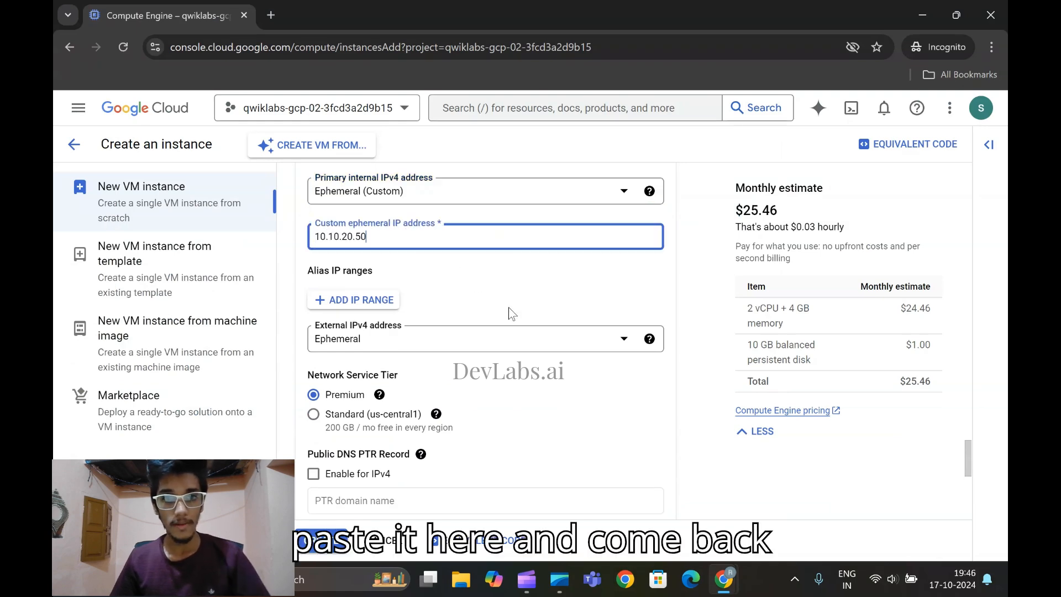
Check the external IPv4 setting in the lab instructions and set the interface's external IPv4 address to None
mouse_move(724, 579)
left_click(526, 486)
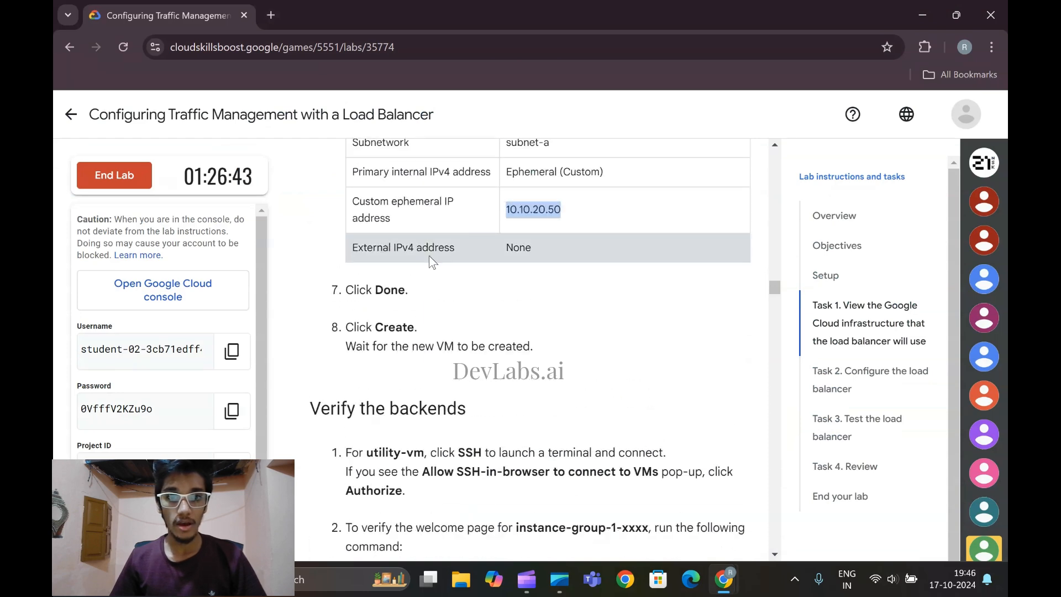
mouse_move(736, 580)
left_click(740, 494)
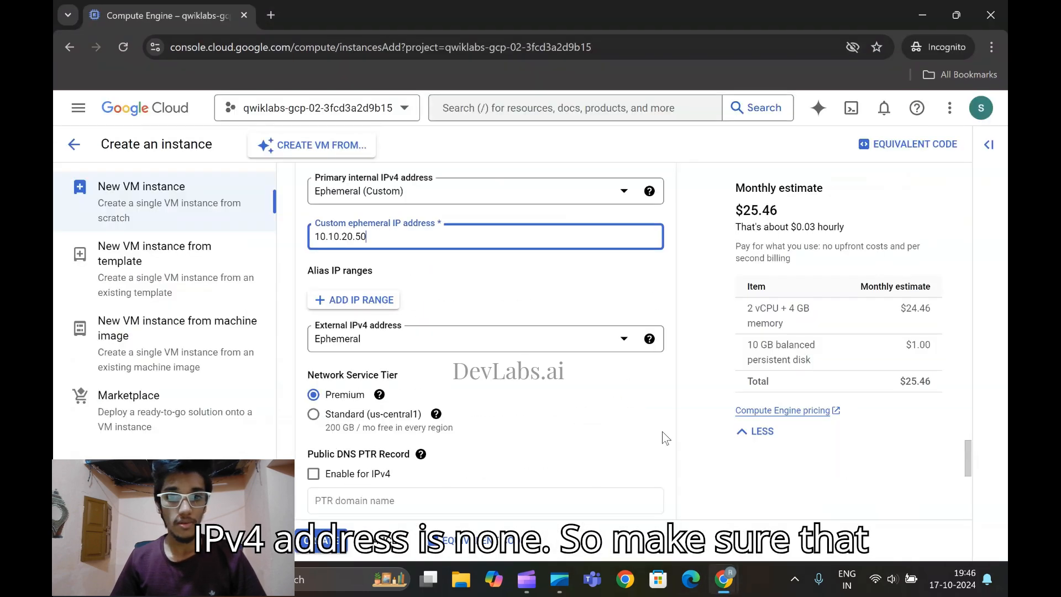
left_click(431, 350)
left_click(419, 392)
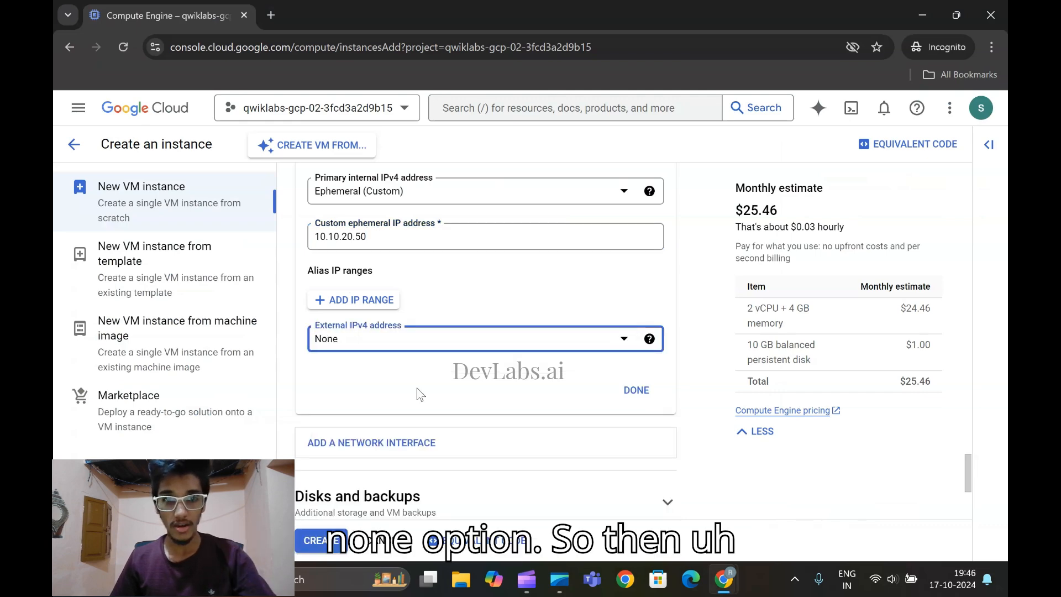
Check the remaining creation steps in the lab instructions, finish the network interface settings and create the utility-vm instance
scroll(667, 470, "down", 4)
mouse_move(724, 577)
left_click(719, 487)
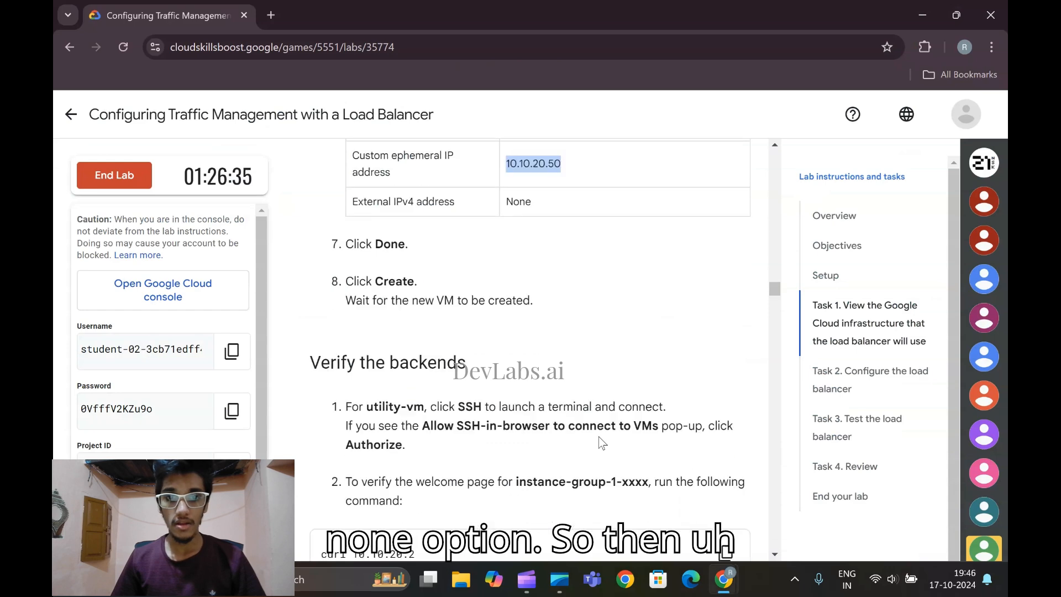
mouse_move(724, 578)
left_click(853, 487)
scroll(686, 347, "up", 3)
left_click(630, 318)
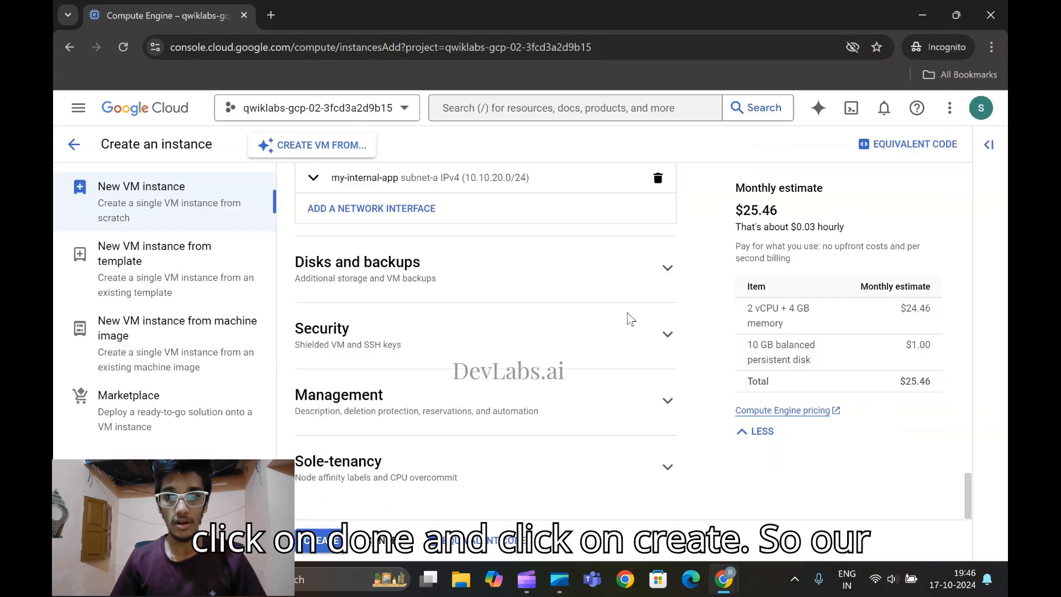
left_click(322, 540)
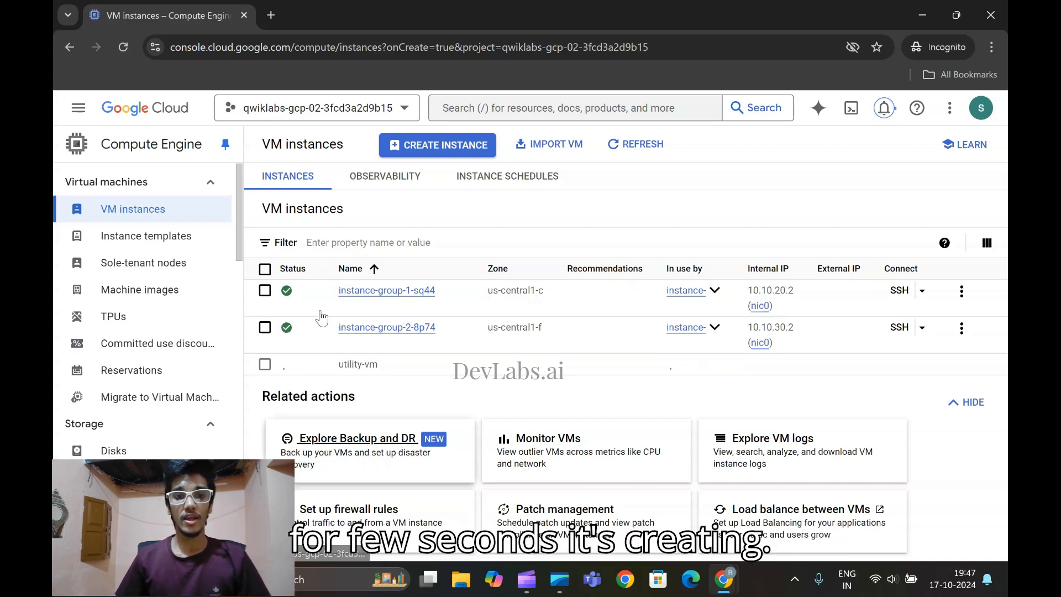
Read the Verify the backends section of the lab instructions and check the creation status of utility-vm
mouse_move(724, 579)
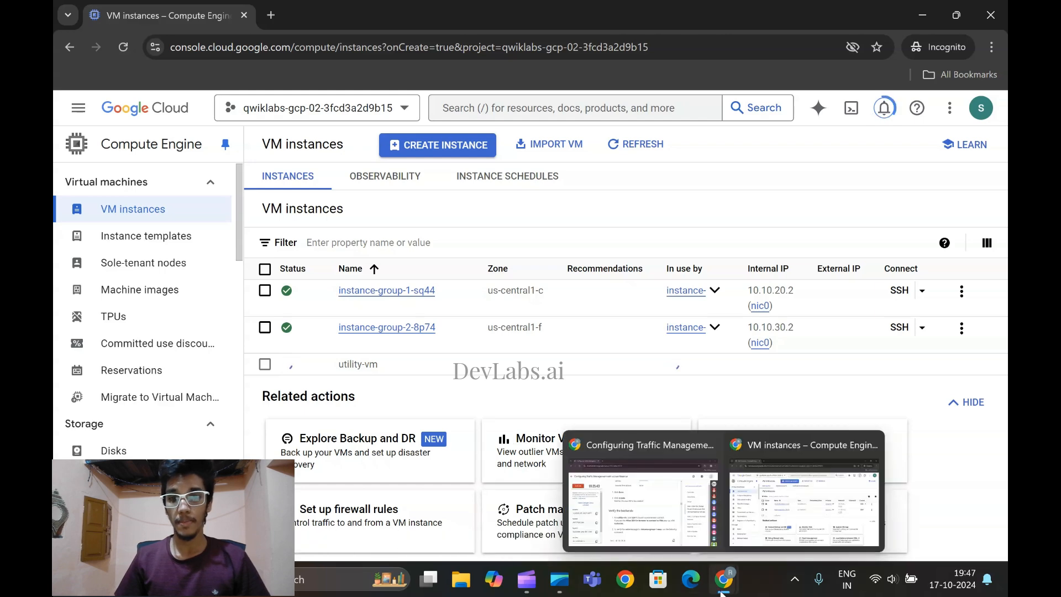
left_click(655, 528)
scroll(595, 382, "up", 2)
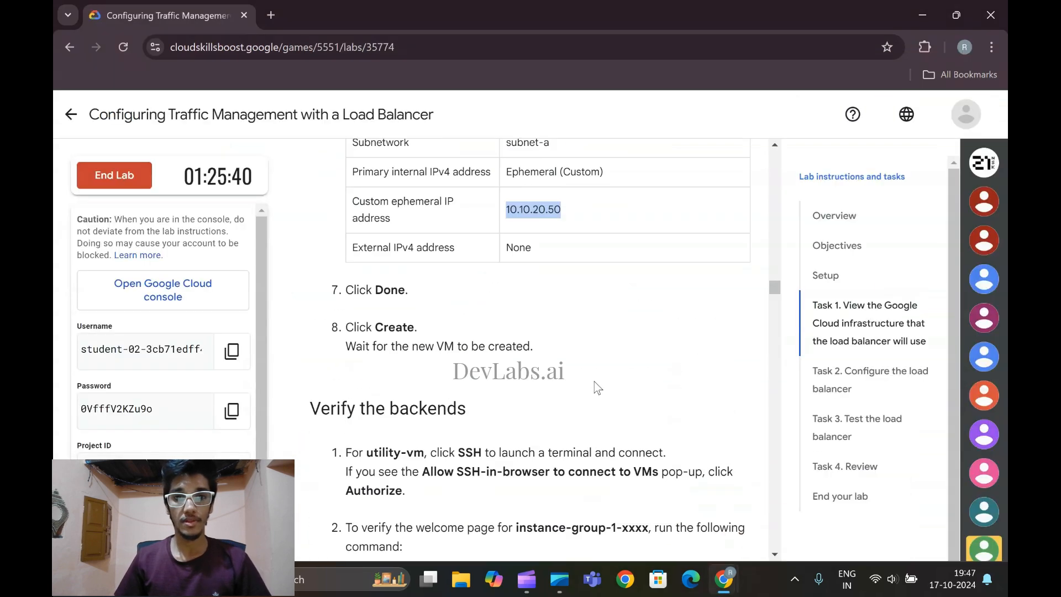
scroll(595, 383, "down", 1)
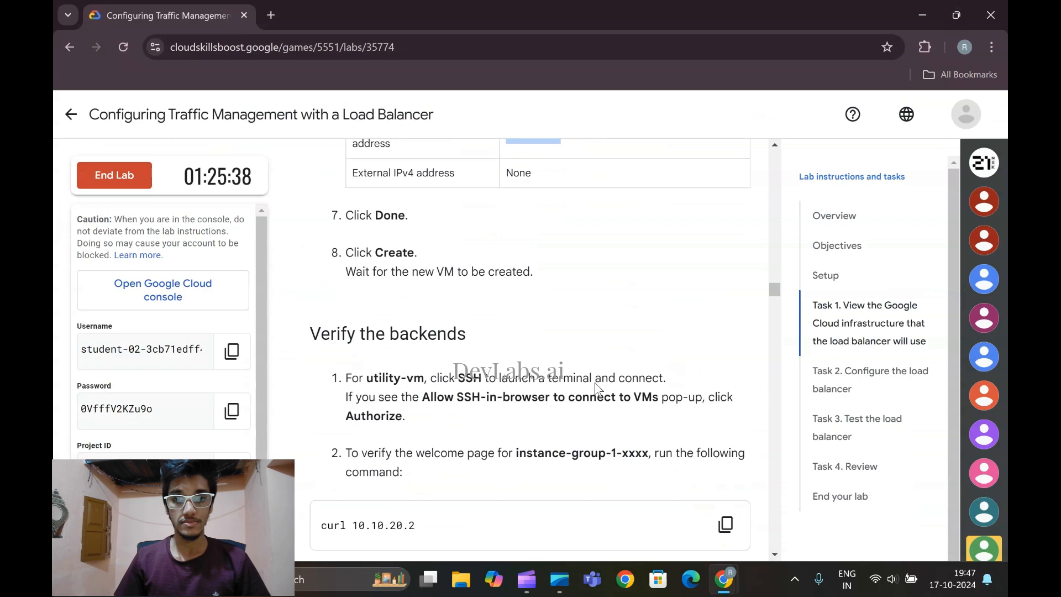
left_click(760, 519)
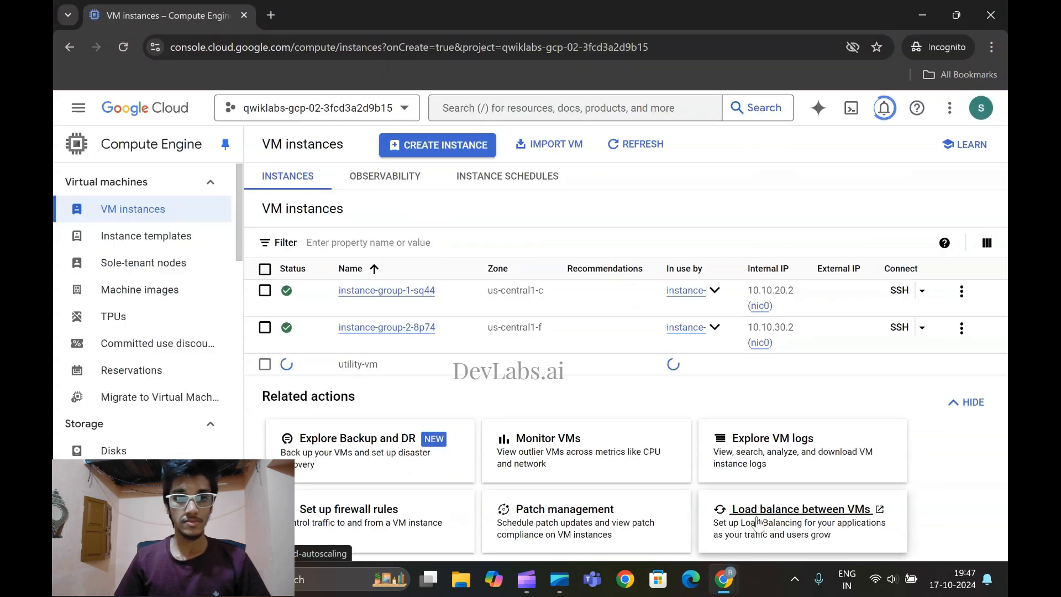
mouse_move(725, 580)
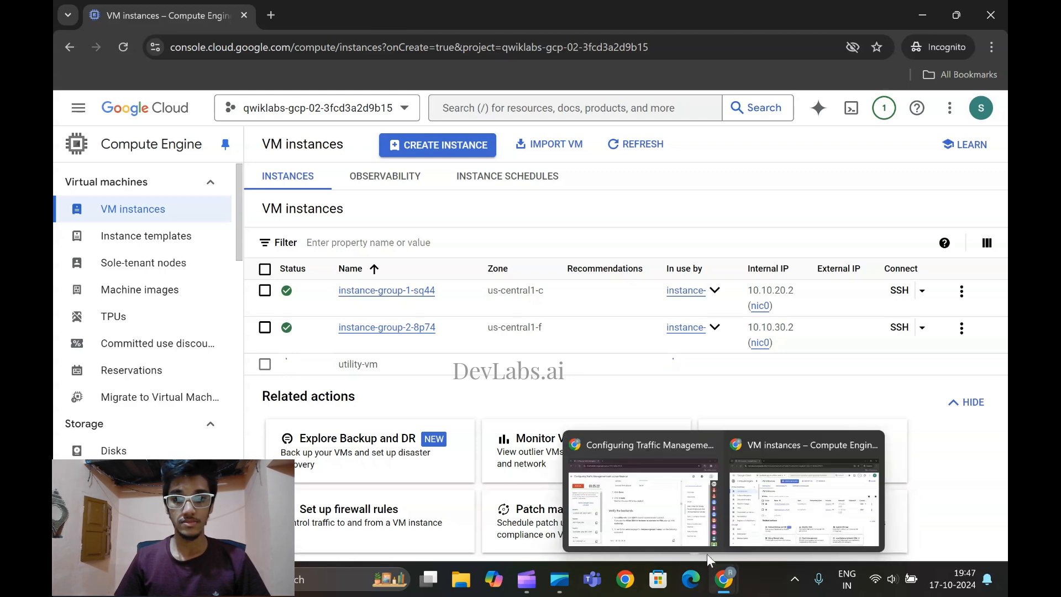
left_click(700, 522)
scroll(602, 436, "down", 1)
scroll(602, 435, "up", 1)
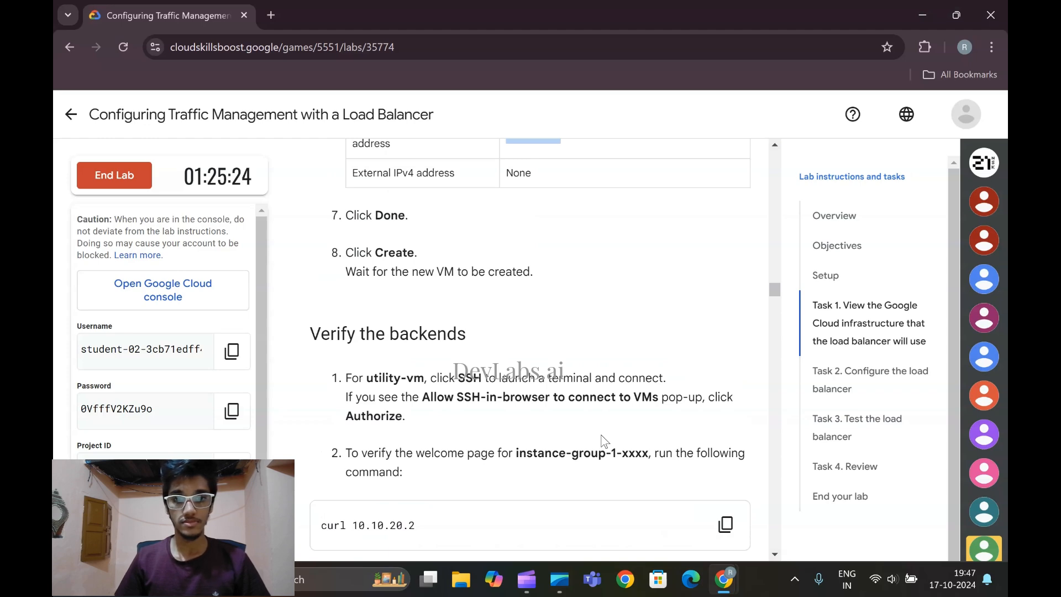
scroll(604, 439, "down", 3)
scroll(604, 439, "up", 1)
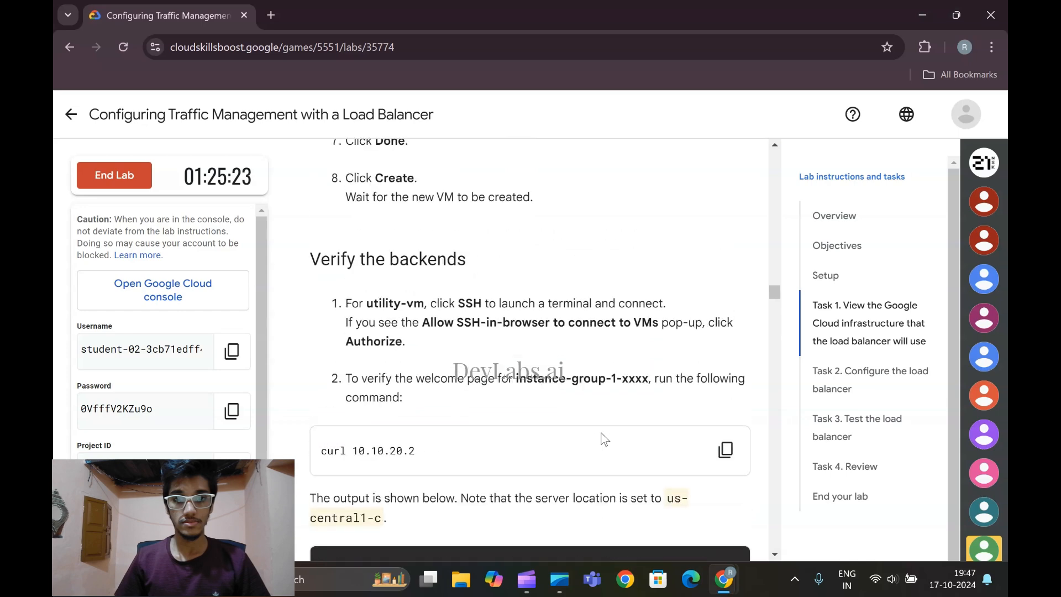
Open an SSH-in-browser session to utility-vm from the VM instances list and authorize the connection
mouse_move(724, 579)
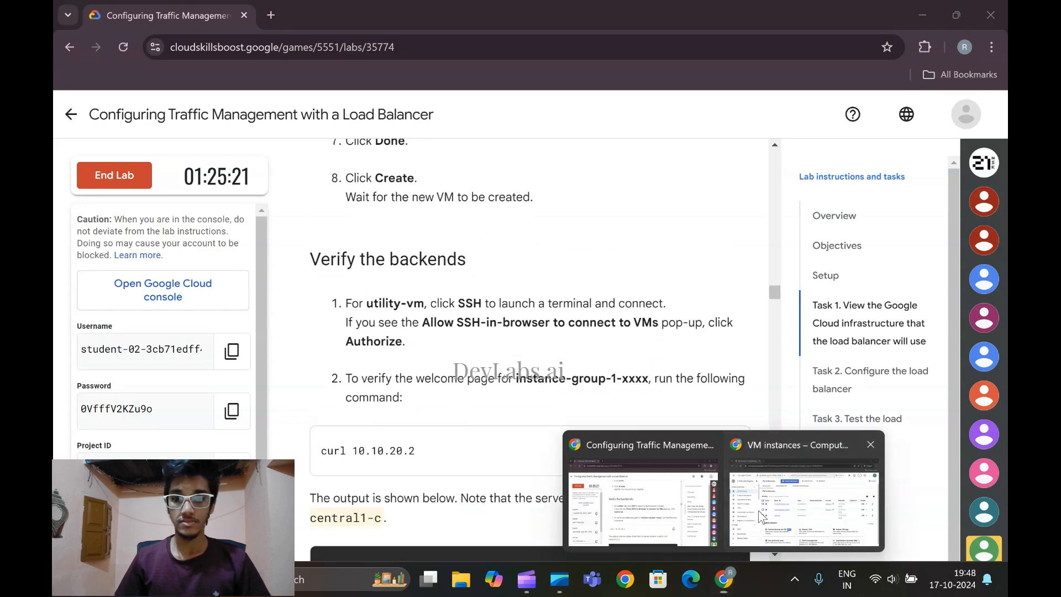
left_click(804, 498)
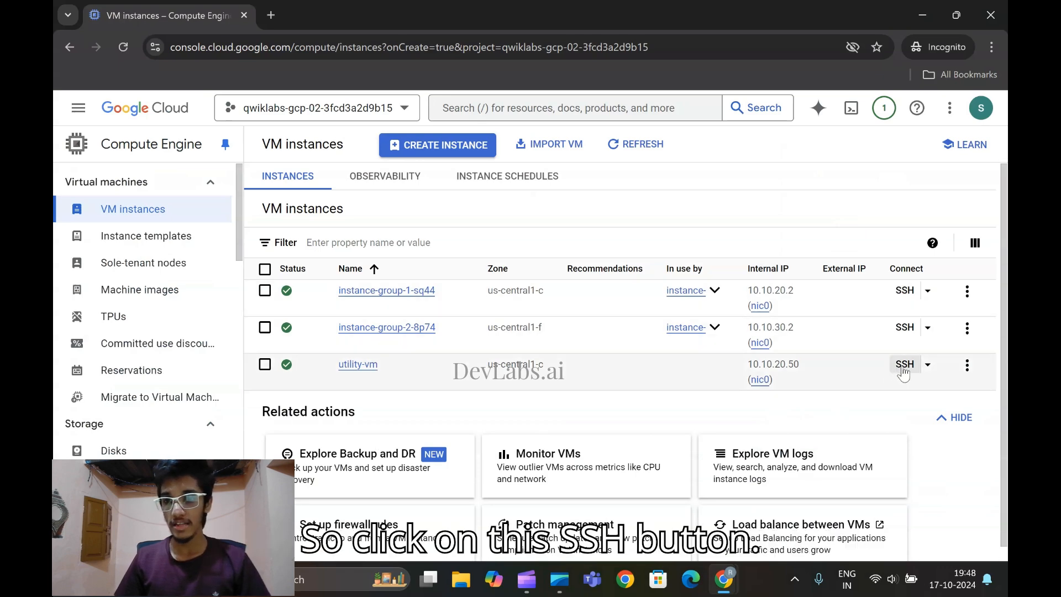
left_click(905, 365)
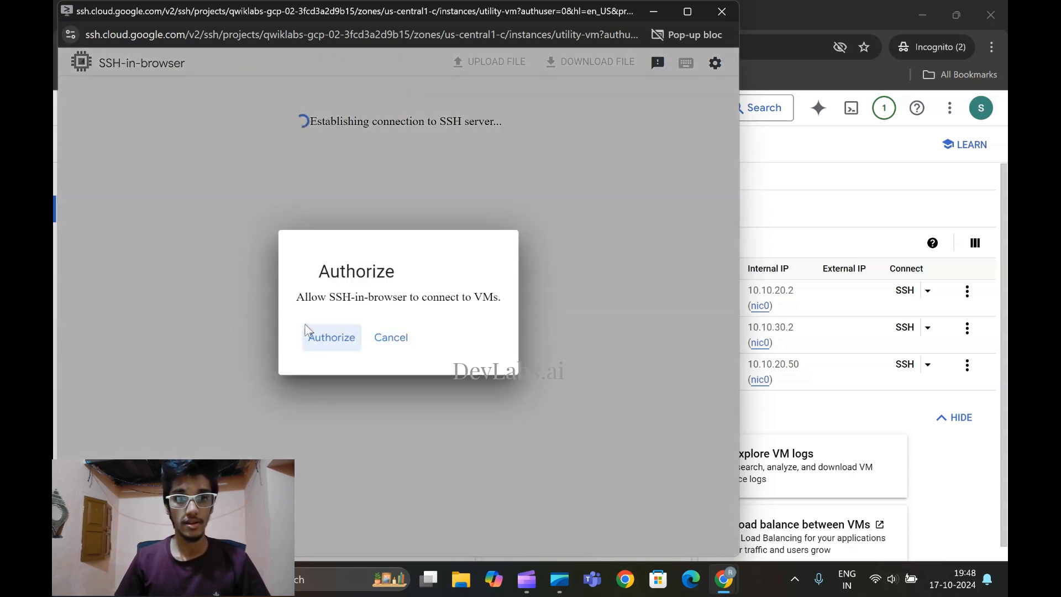
left_click(321, 340)
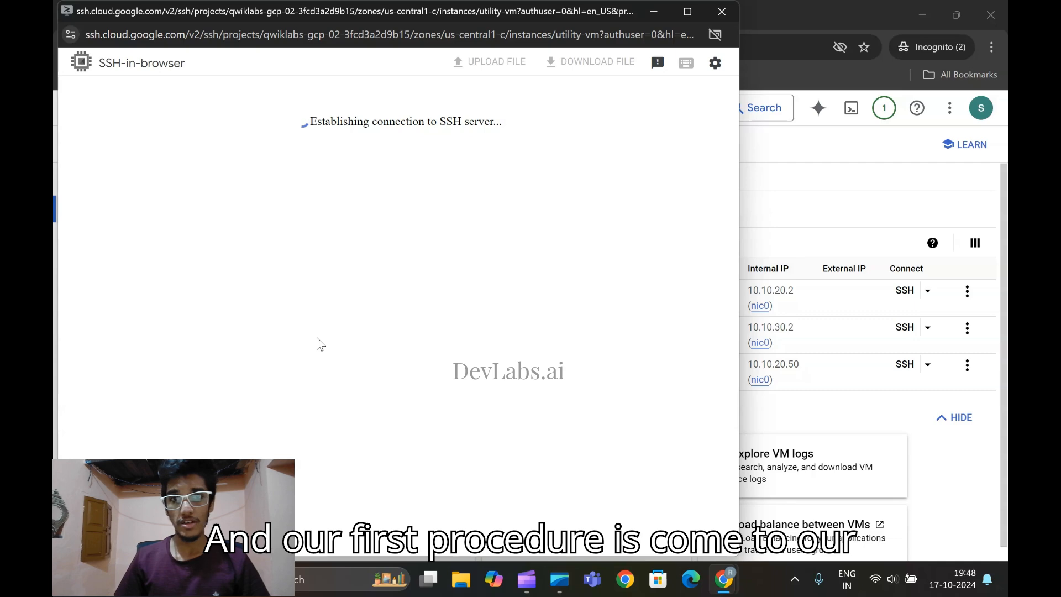
Copy the instance-group-1 verification command curl 10.10.20.2 from the lab instructions and run it in the utility-vm SSH session
mouse_move(724, 578)
left_click(581, 486)
scroll(364, 330, "down", 3)
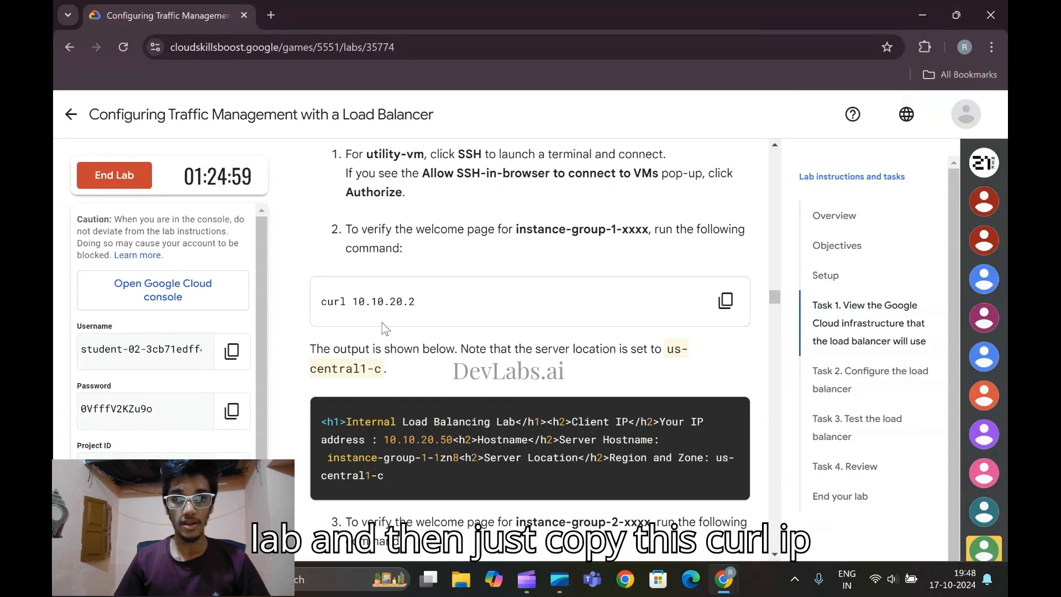
left_click(727, 310)
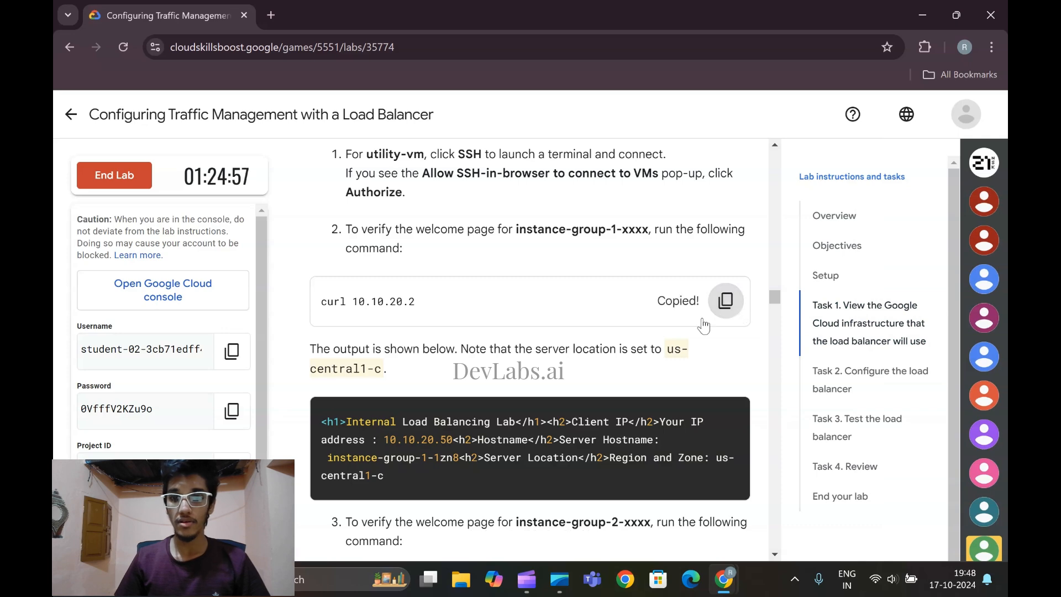
mouse_move(724, 578)
left_click(887, 515)
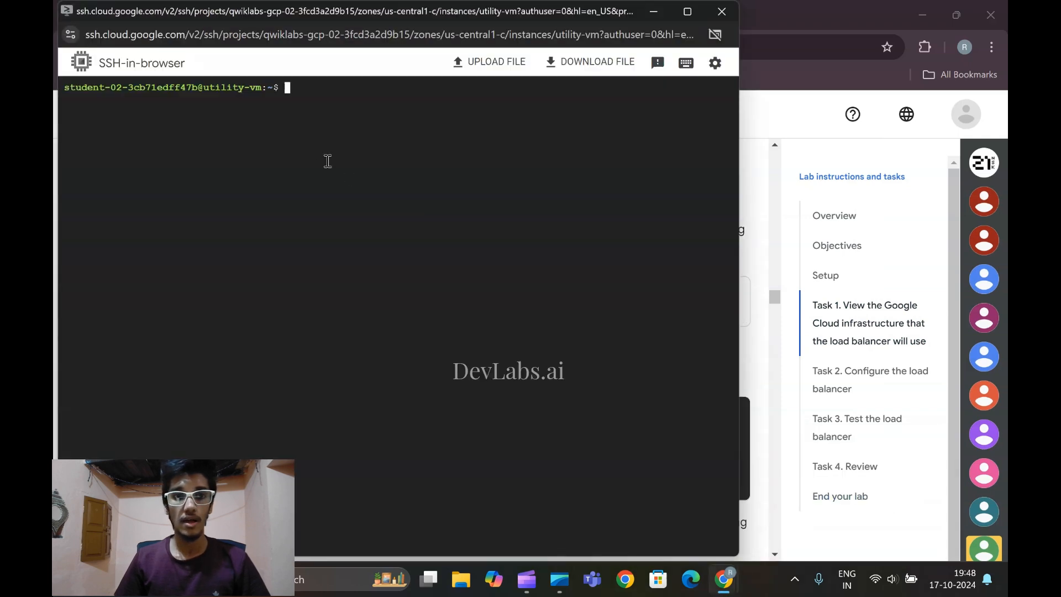
key("ctrl+v")
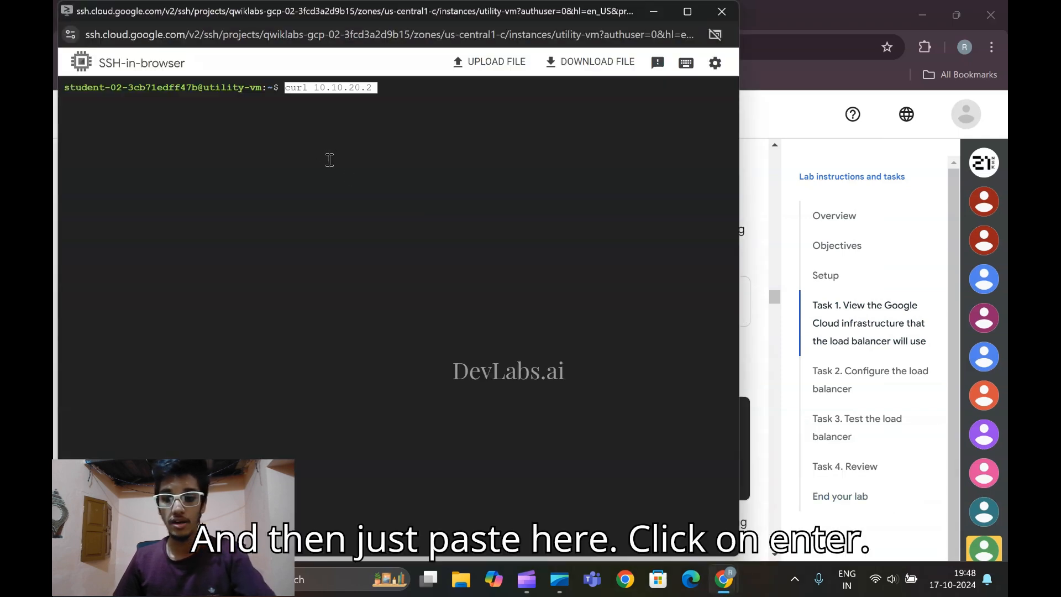
key("Return")
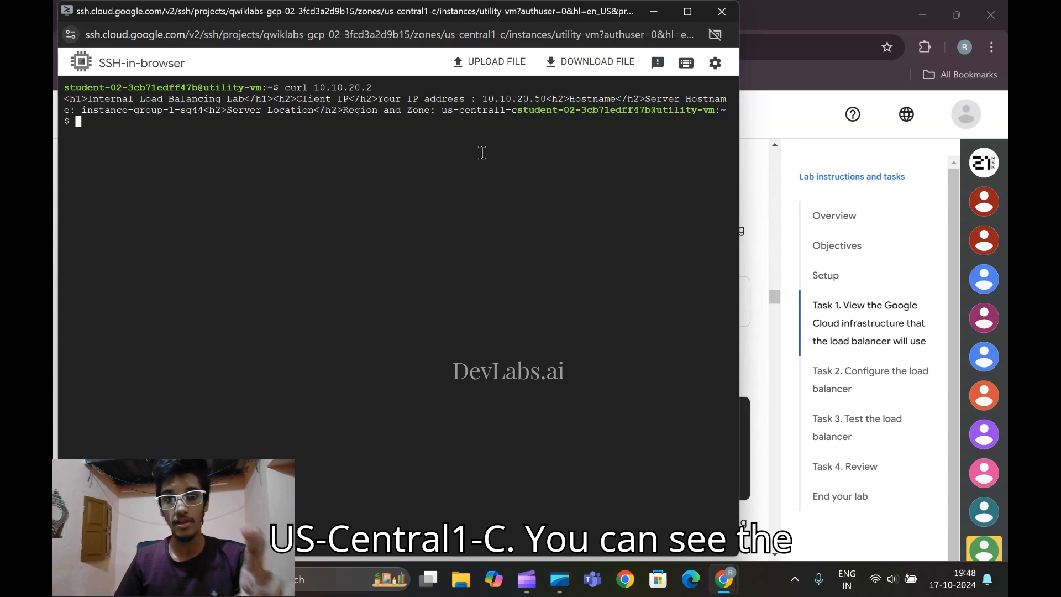
Check the expected instance-group-1 output in the lab, then copy the instance-group-2 command curl 10.10.30.2 and run it in the SSH session
mouse_move(725, 579)
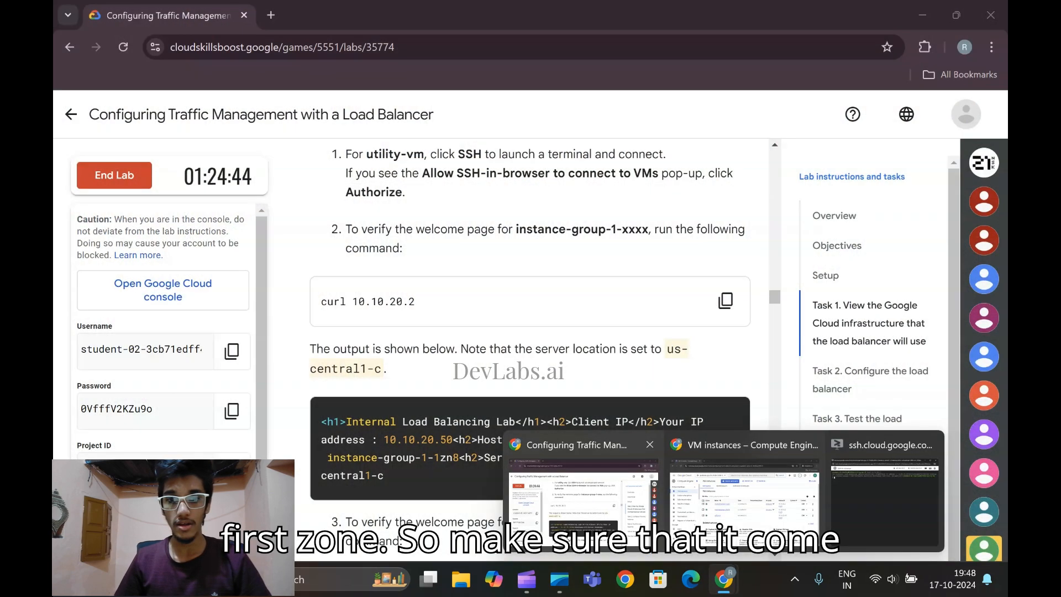
left_click(557, 473)
scroll(557, 479, "down", 1)
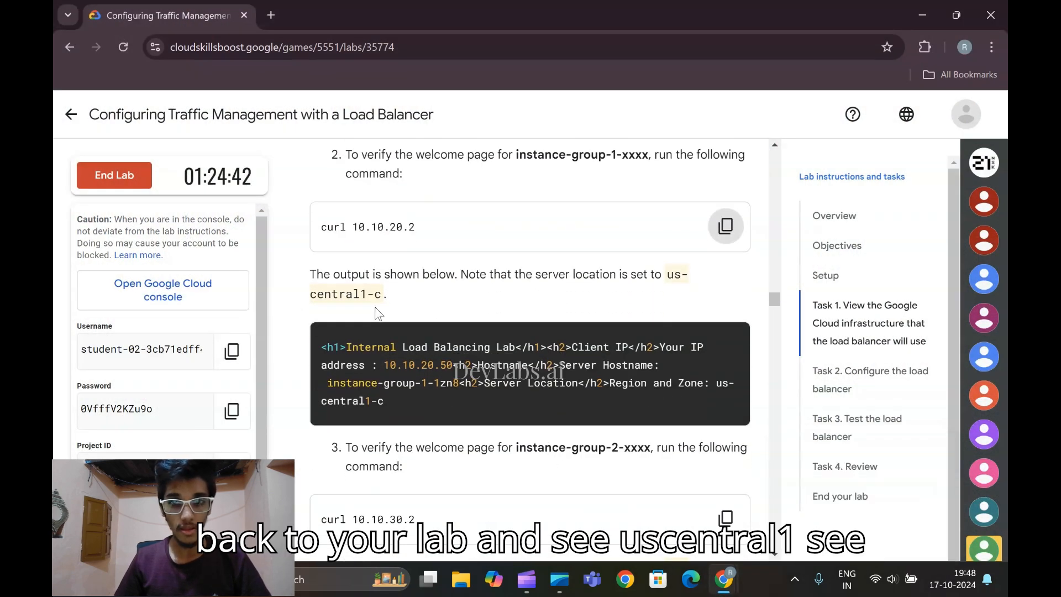
scroll(422, 341, "down", 2)
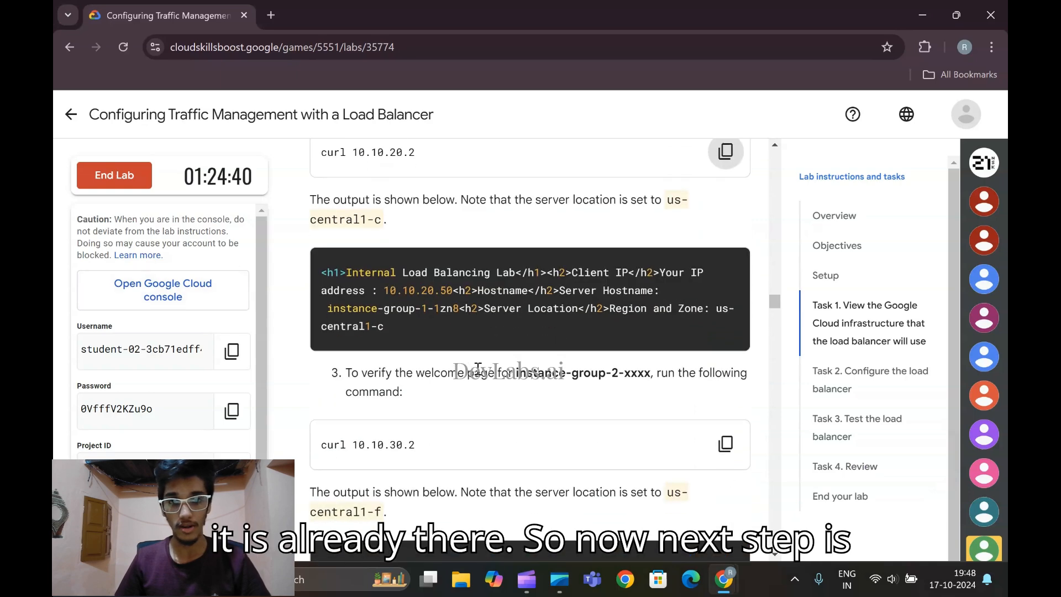
left_click(737, 378)
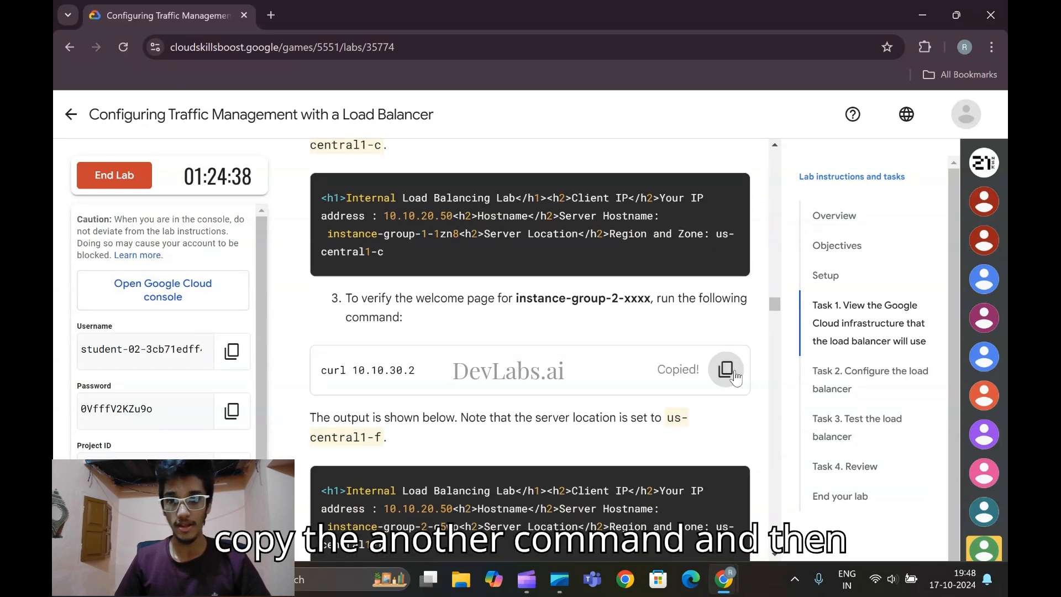
mouse_move(731, 579)
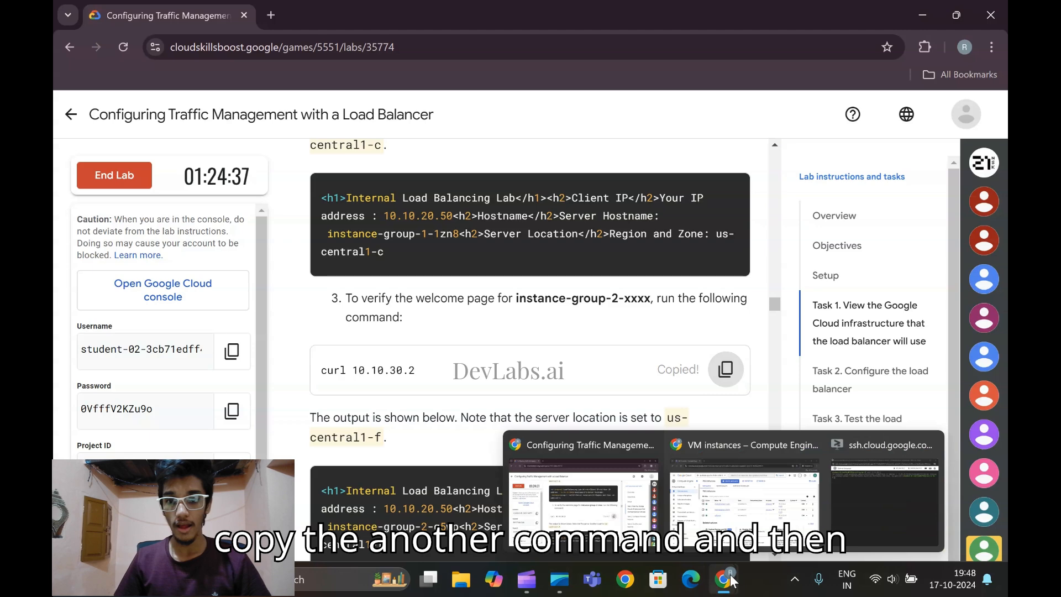
left_click(864, 509)
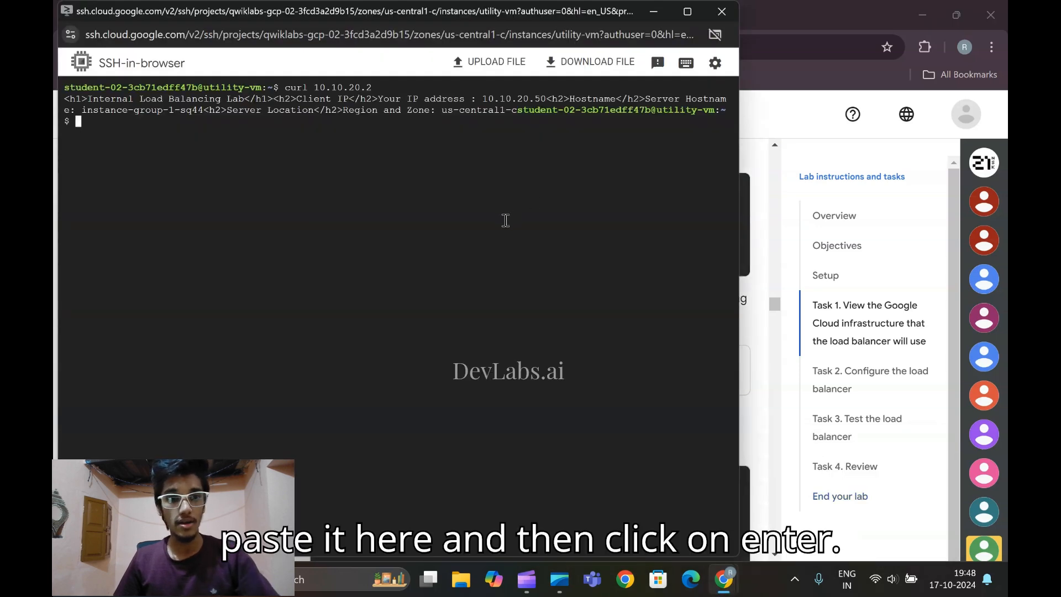
key("ctrl+v")
key("Return")
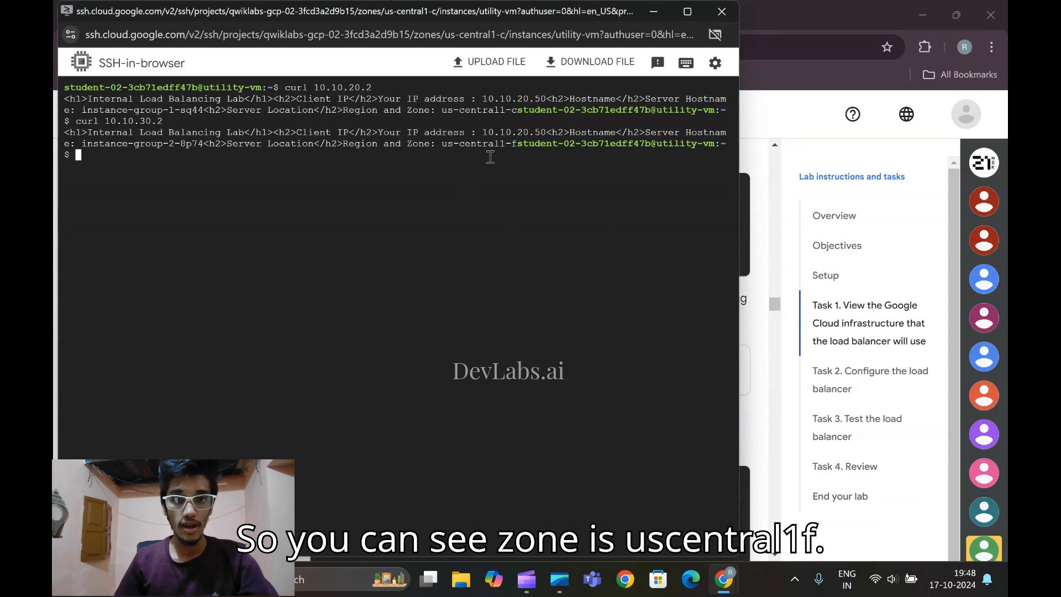
Check the expected instance-group-2 output in the lab, then copy the exit command and run it to close the utility-vm SSH session
mouse_move(729, 575)
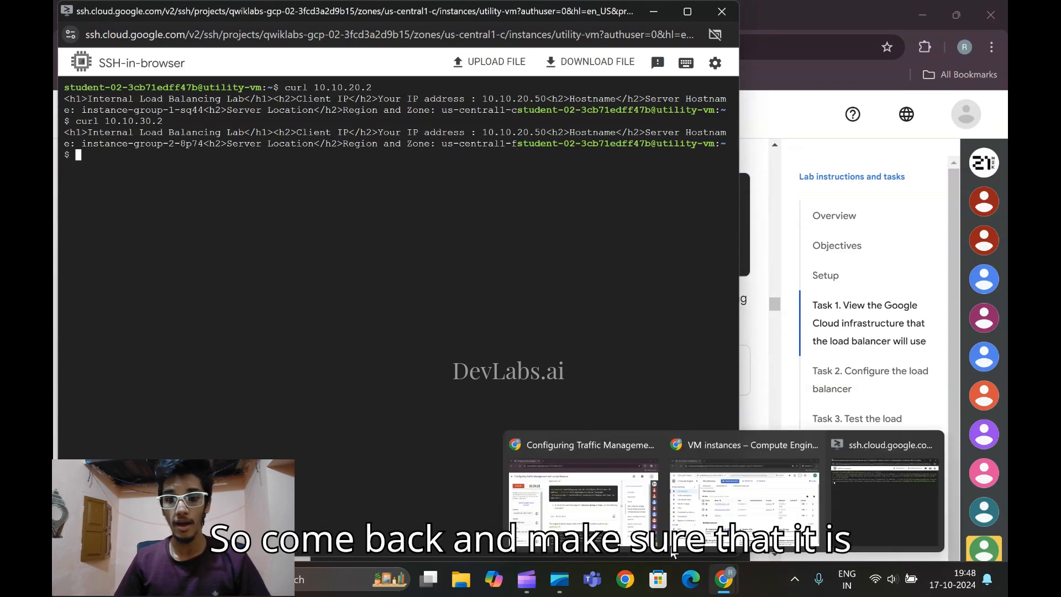
left_click(573, 455)
scroll(573, 455, "down", 4)
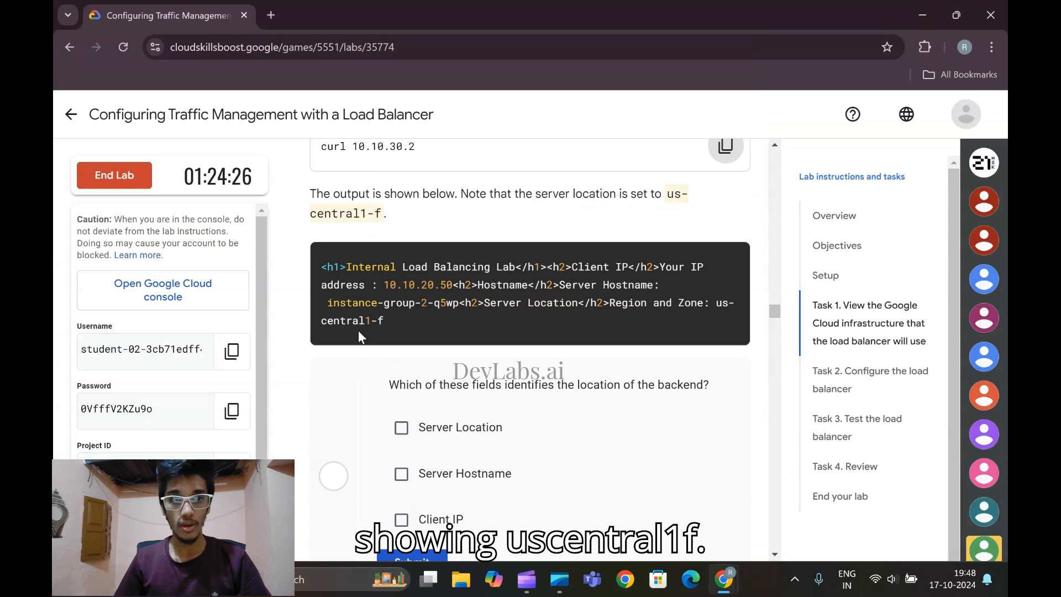
scroll(390, 326, "down", 7)
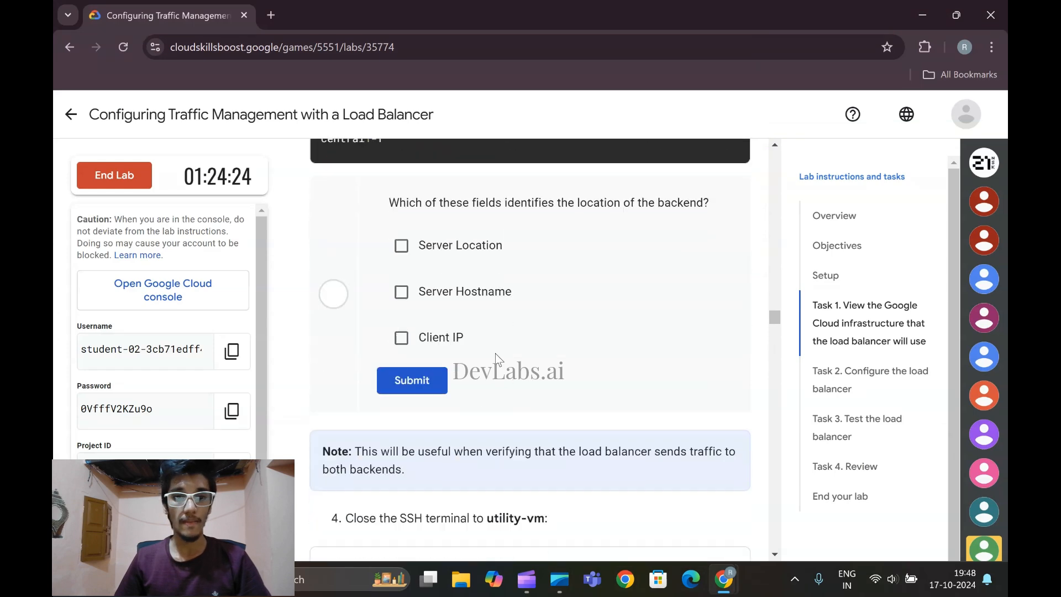
scroll(487, 428, "down", 1)
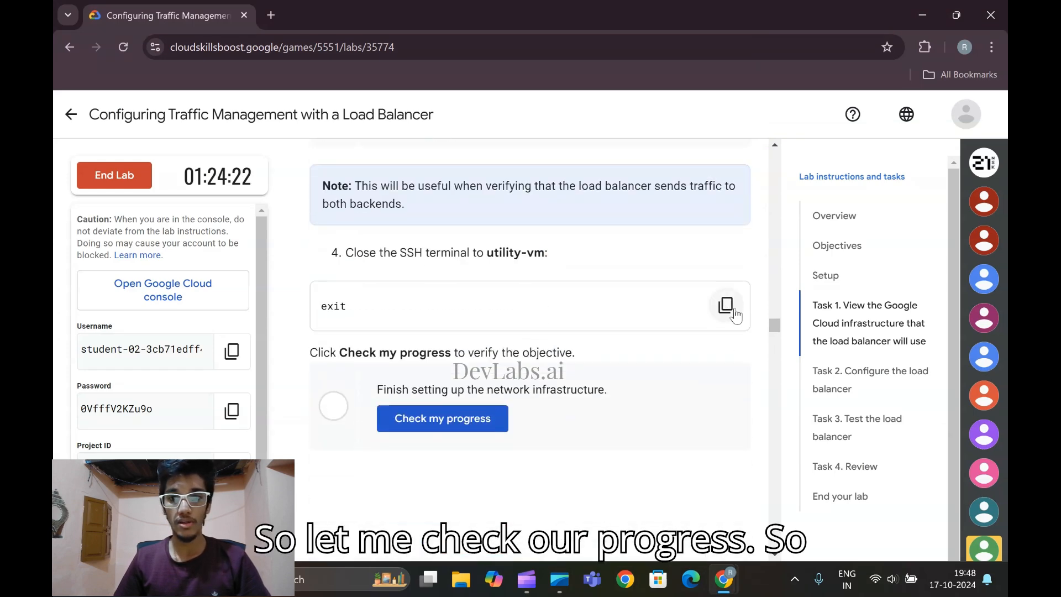
left_click(728, 308)
mouse_move(724, 579)
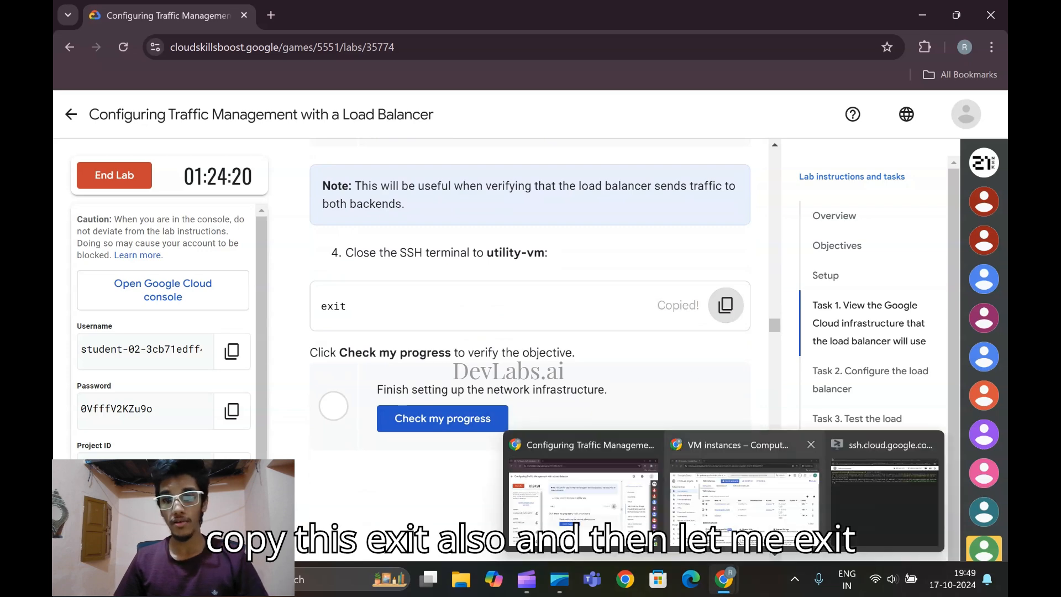
left_click(868, 500)
key("ctrl+v")
key("Return")
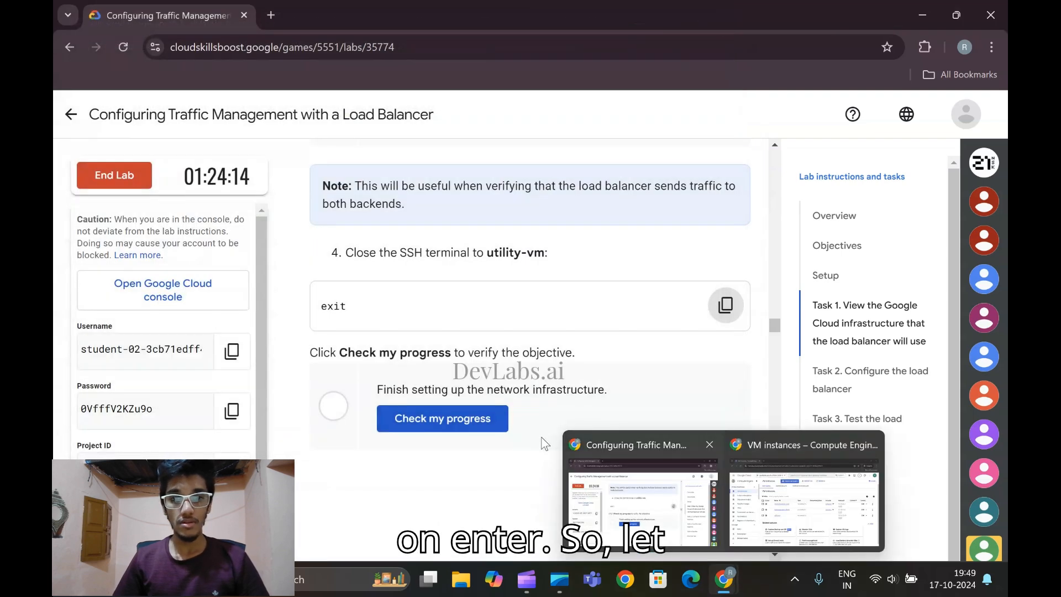
Check the lab progress for finishing the network infrastructure setup and read the start of Task 2 on configuring the load balancer
left_click(463, 424)
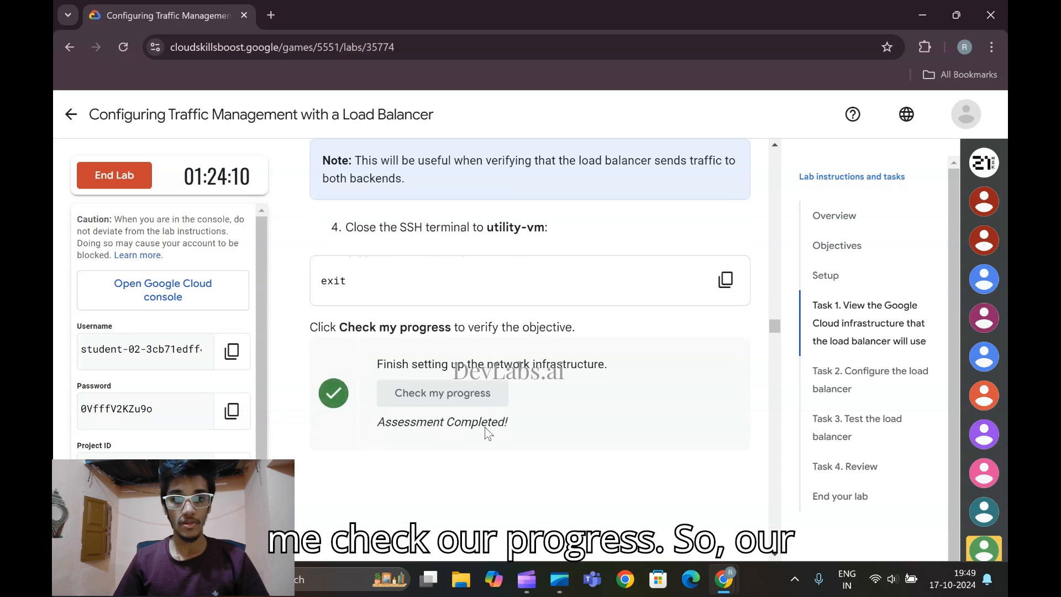
scroll(484, 427, "down", 3)
scroll(486, 433, "down", 5)
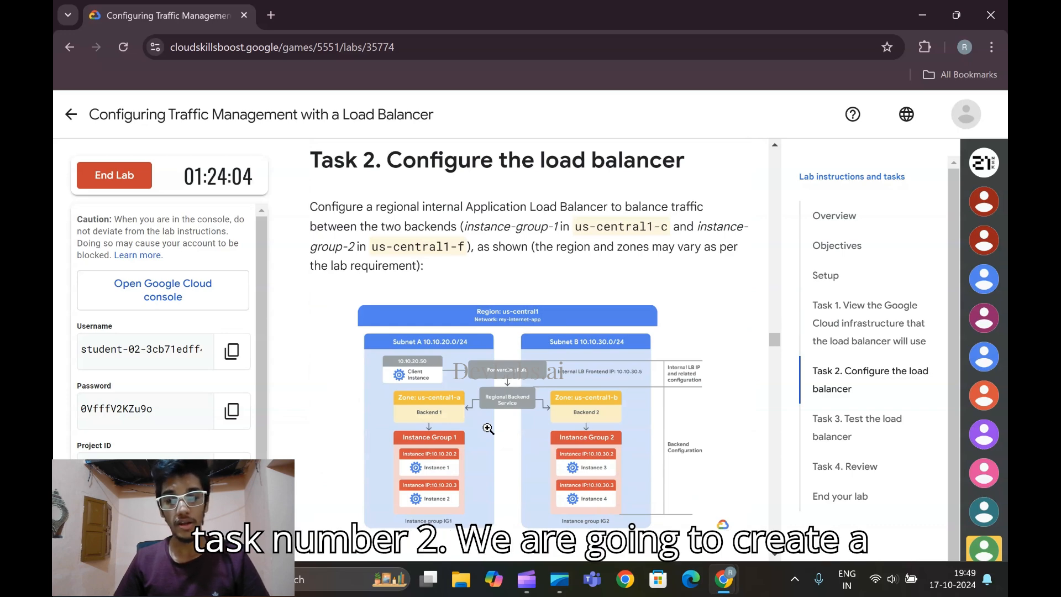
scroll(487, 427, "down", 4)
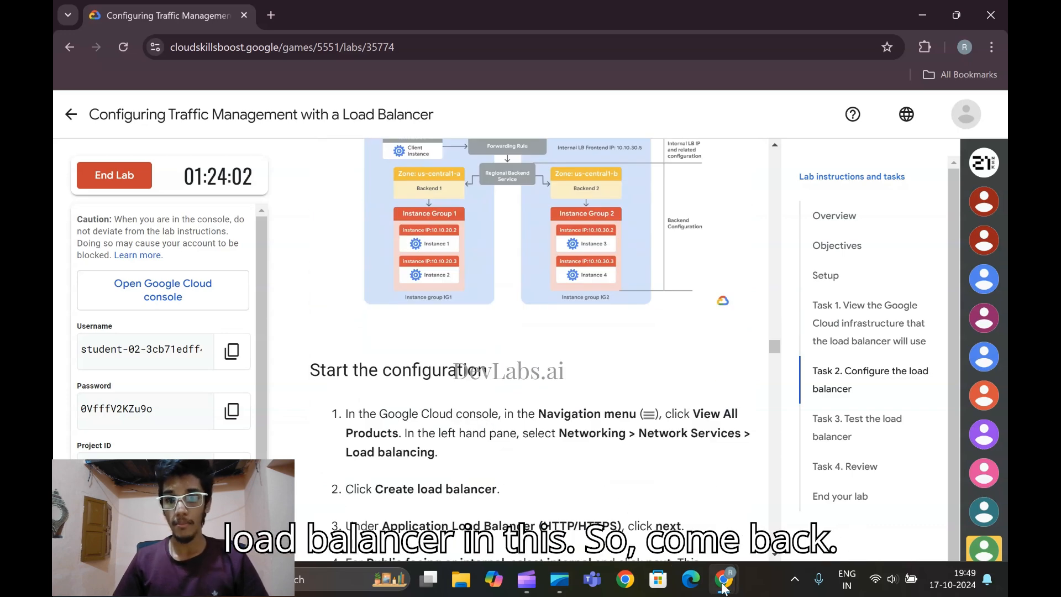
Switch to the Google Cloud console, open Network Services load balancing from the Networking category of all products, and close the tutorial
mouse_move(723, 585)
left_click(826, 514)
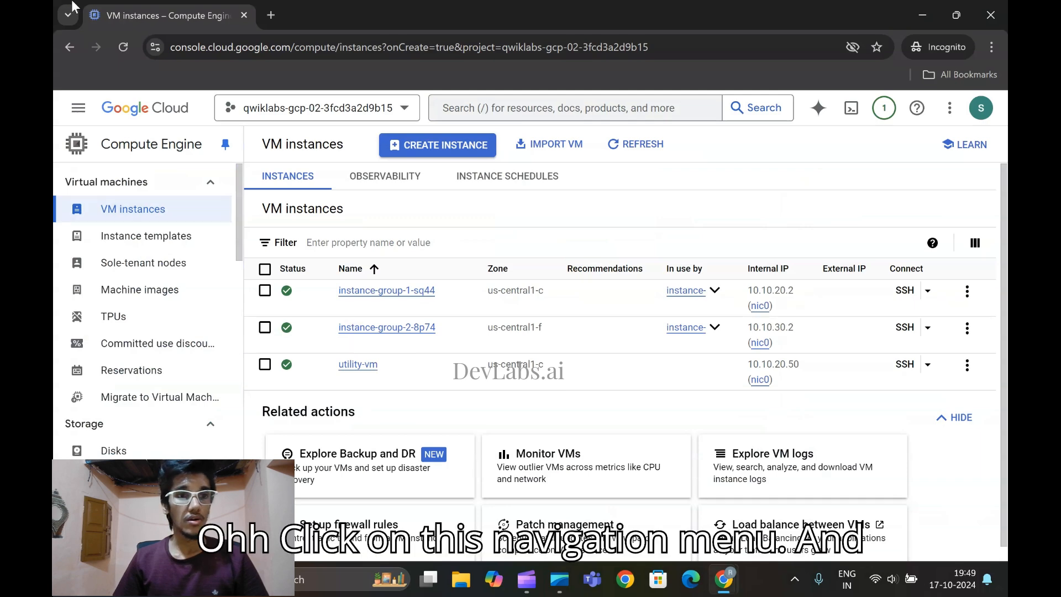
left_click(78, 108)
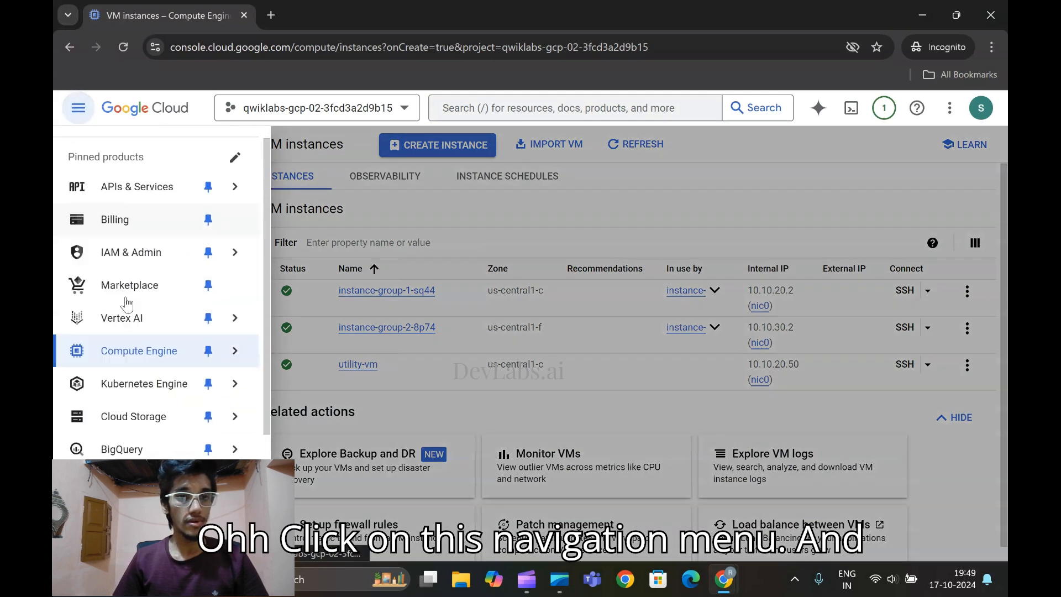
scroll(126, 303, "down", 3)
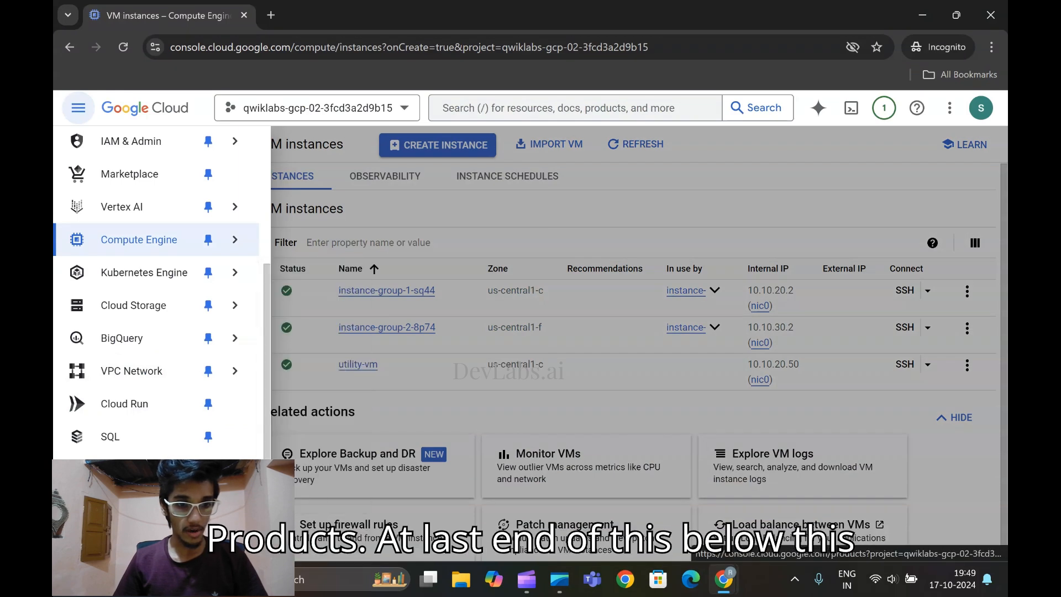
mouse_move(138, 502)
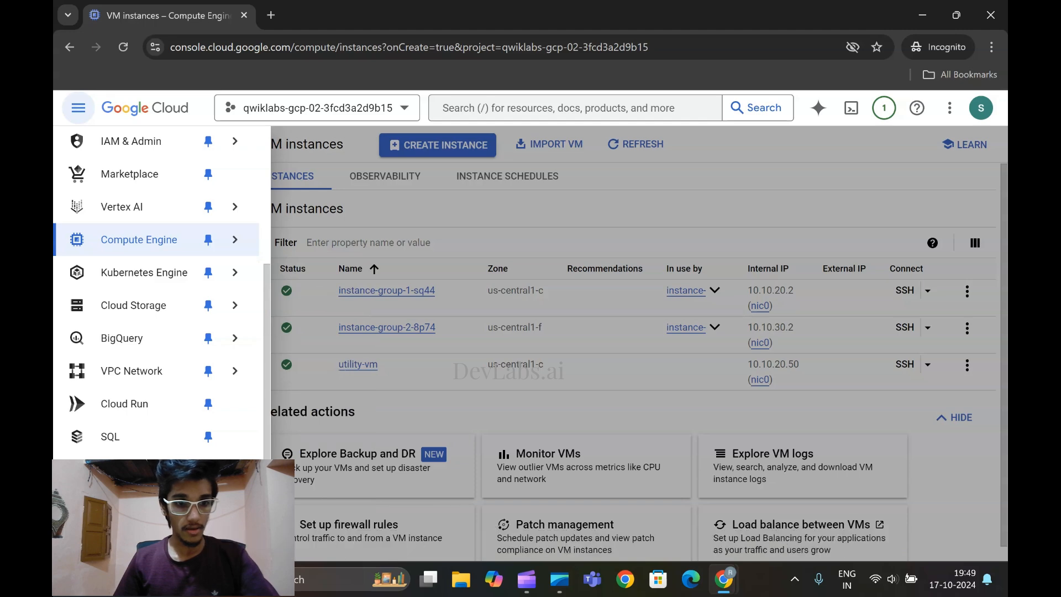
left_click(130, 541)
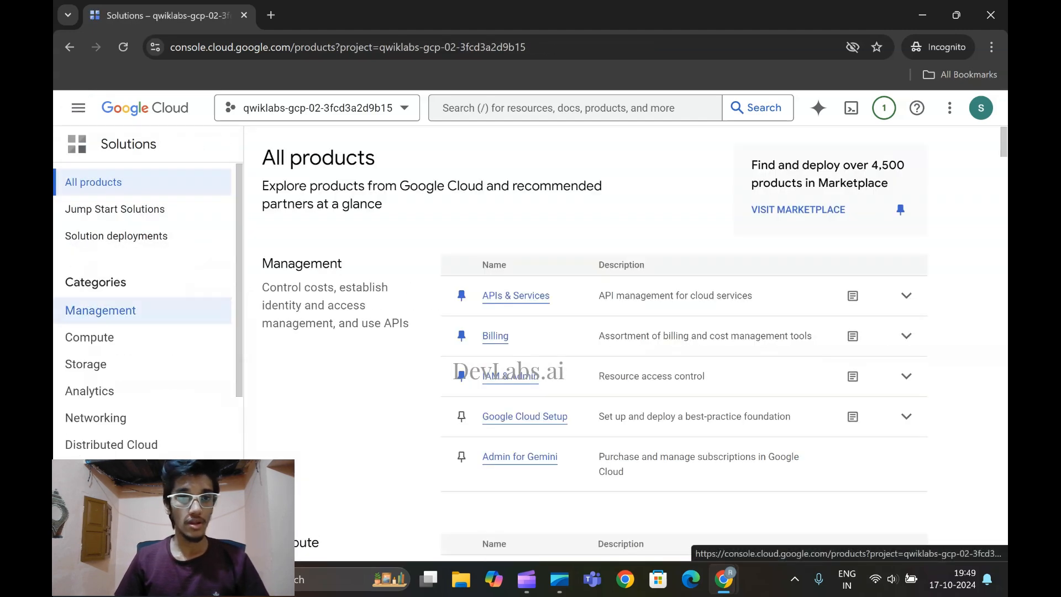
left_click(89, 426)
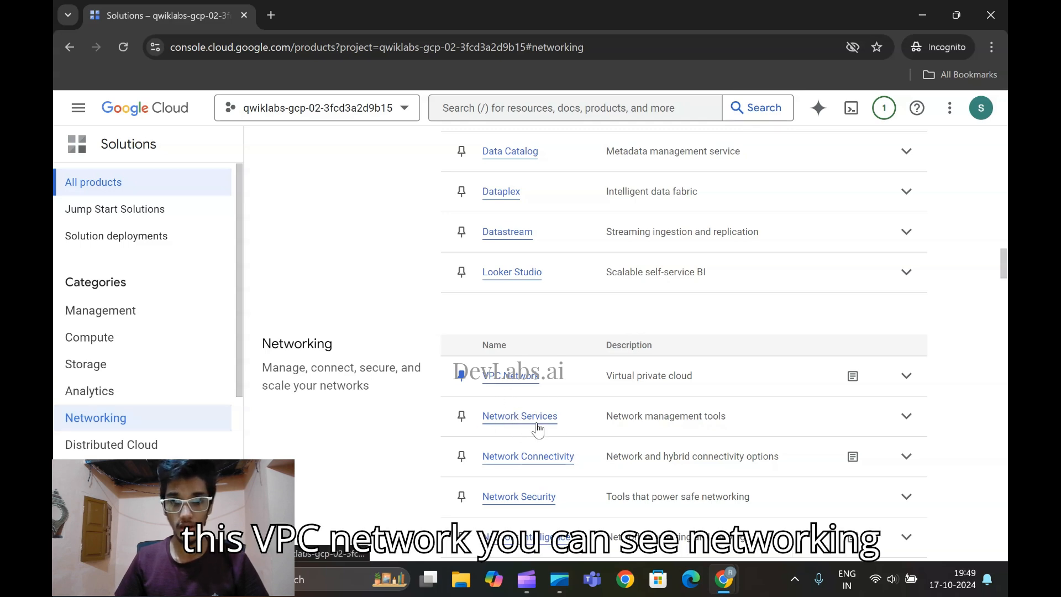
left_click(532, 418)
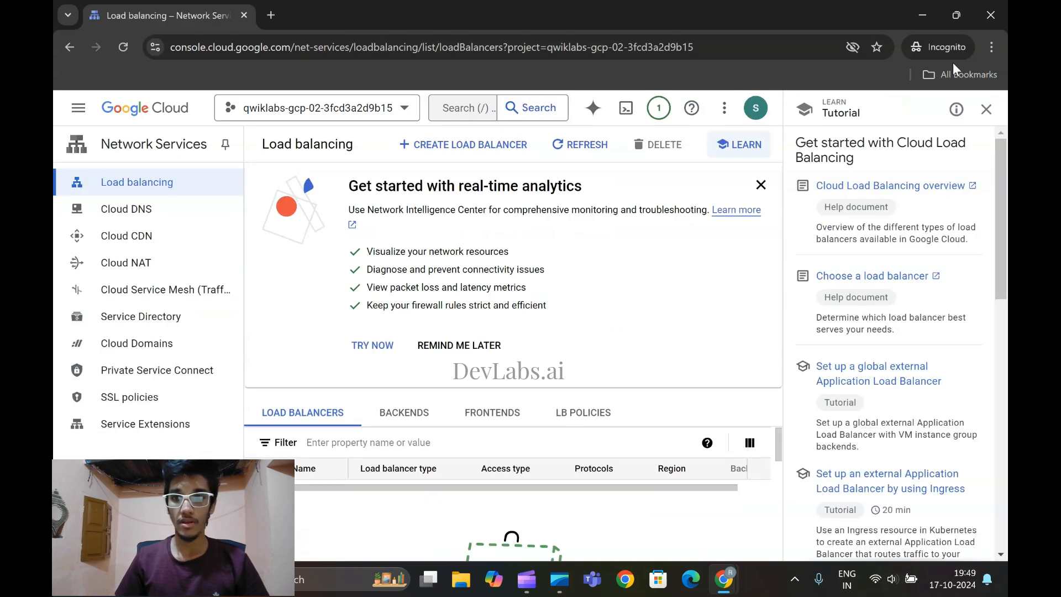
left_click(987, 110)
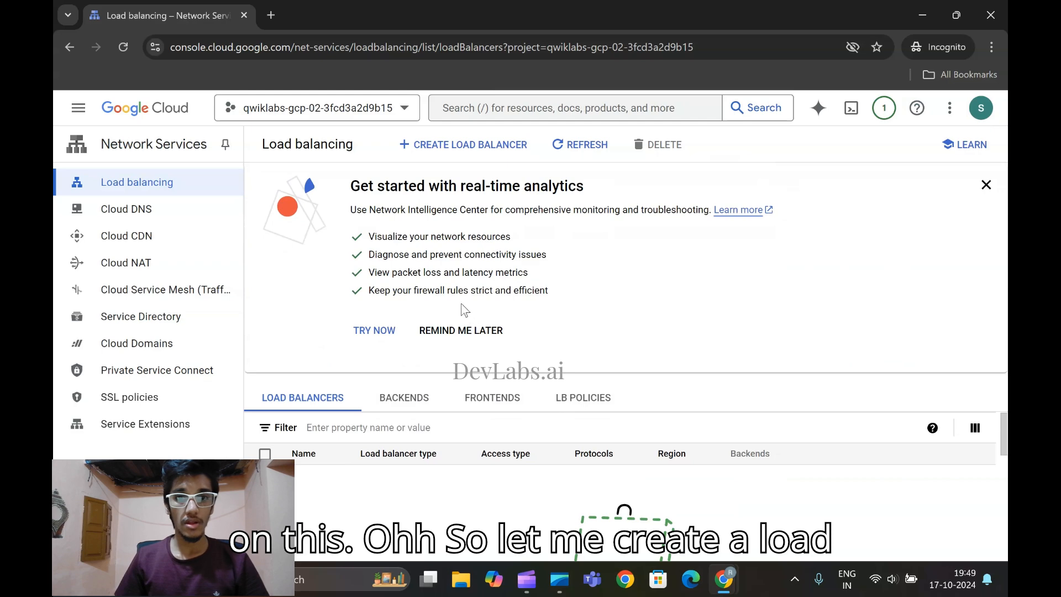
Start creating a load balancer and read the lab instructions for its type, facing and deployment options
left_click(470, 145)
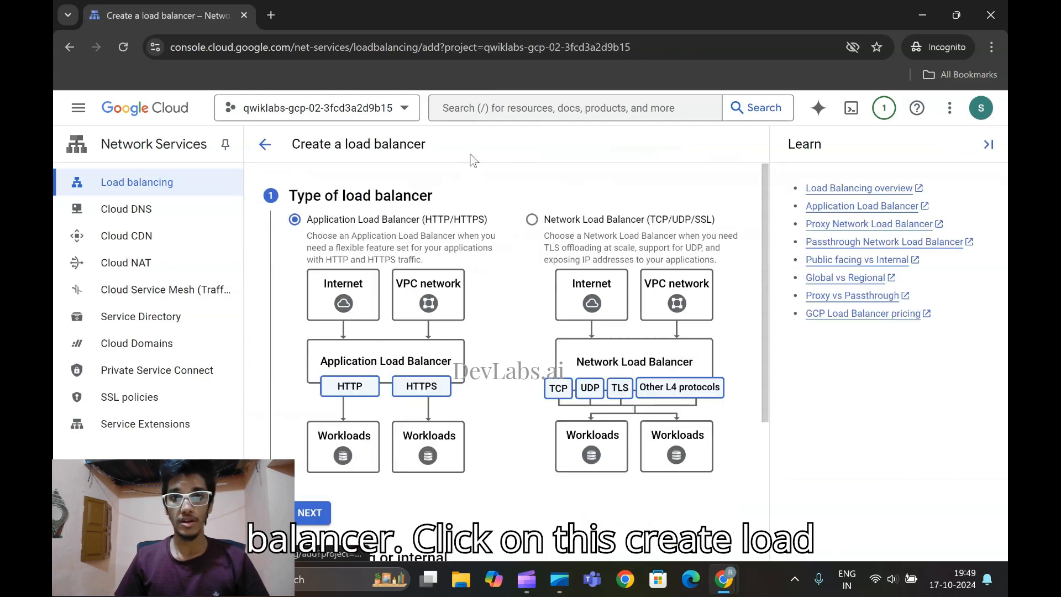
scroll(526, 274, "down", 1)
scroll(526, 274, "up", 1)
mouse_move(724, 579)
left_click(641, 498)
scroll(564, 433, "down", 3)
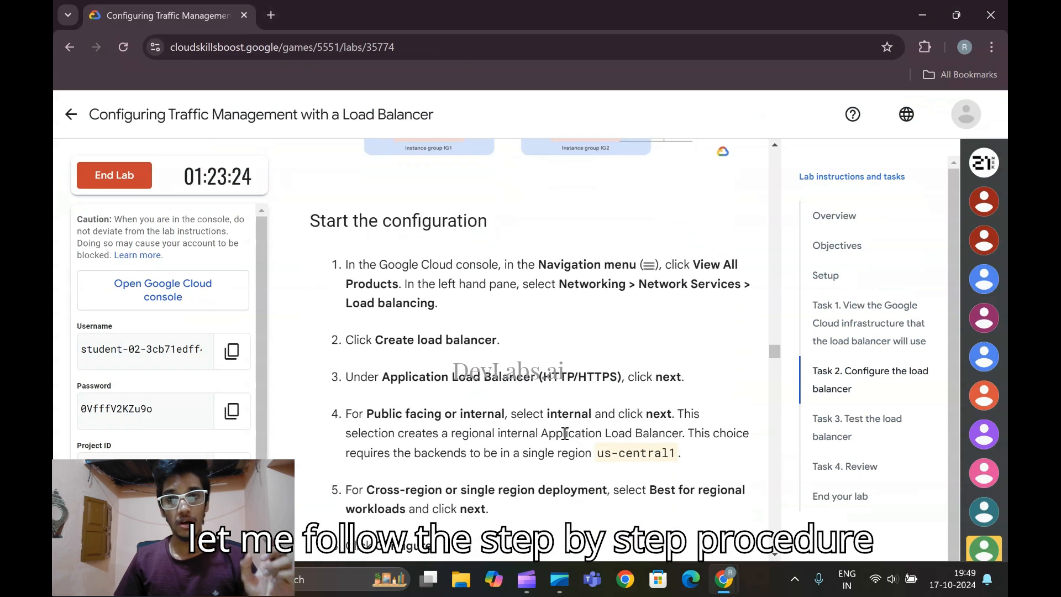
scroll(588, 449, "down", 1)
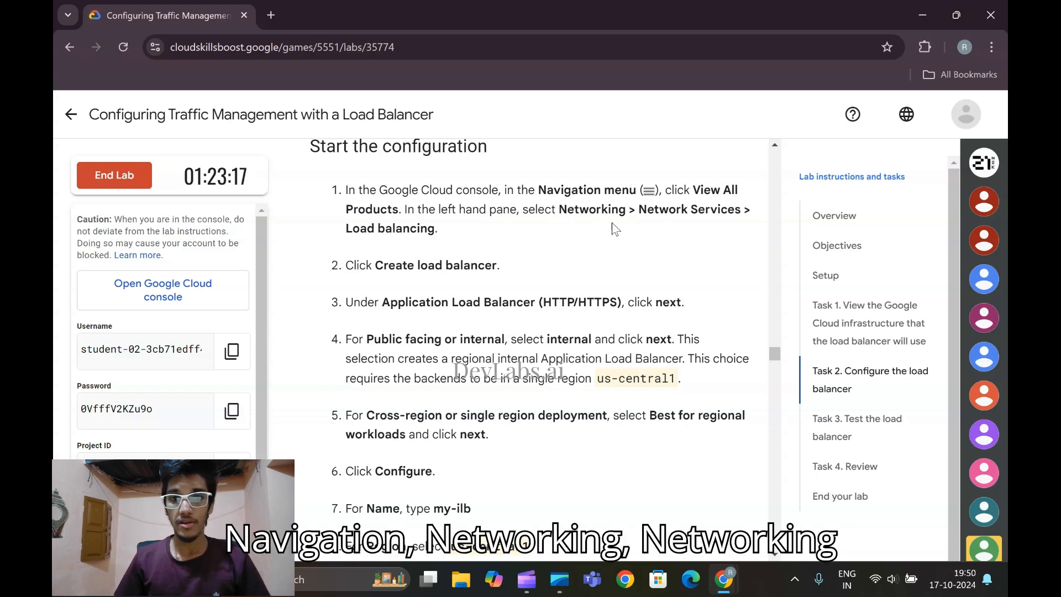
scroll(434, 228, "down", 1)
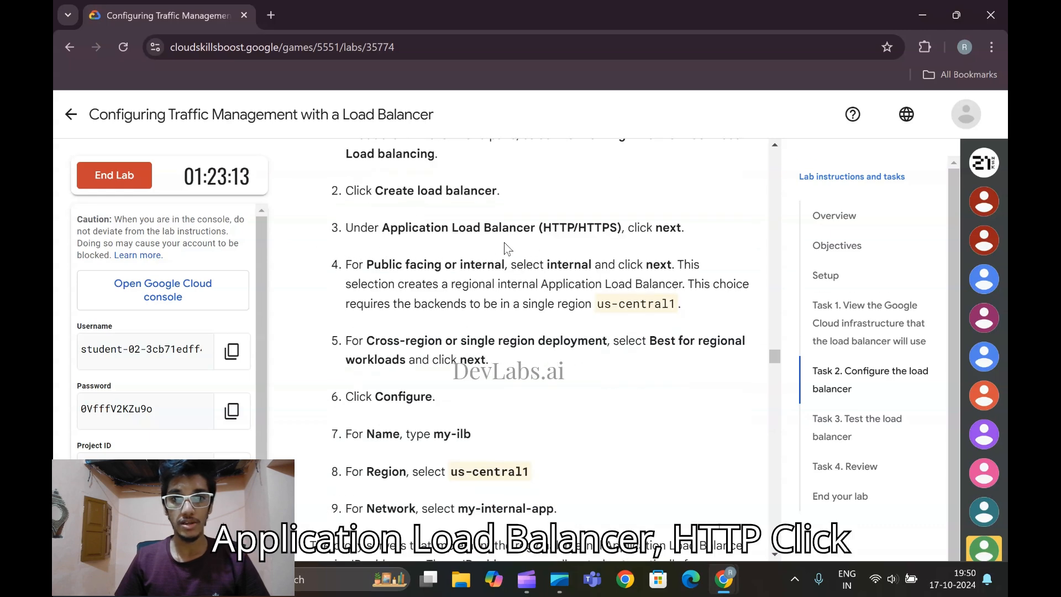
scroll(381, 288, "down", 1)
scroll(443, 332, "up", 1)
Return to the console and accept Application Load Balancer (HTTP/HTTPS) as the load balancer type
mouse_move(717, 578)
left_click(804, 497)
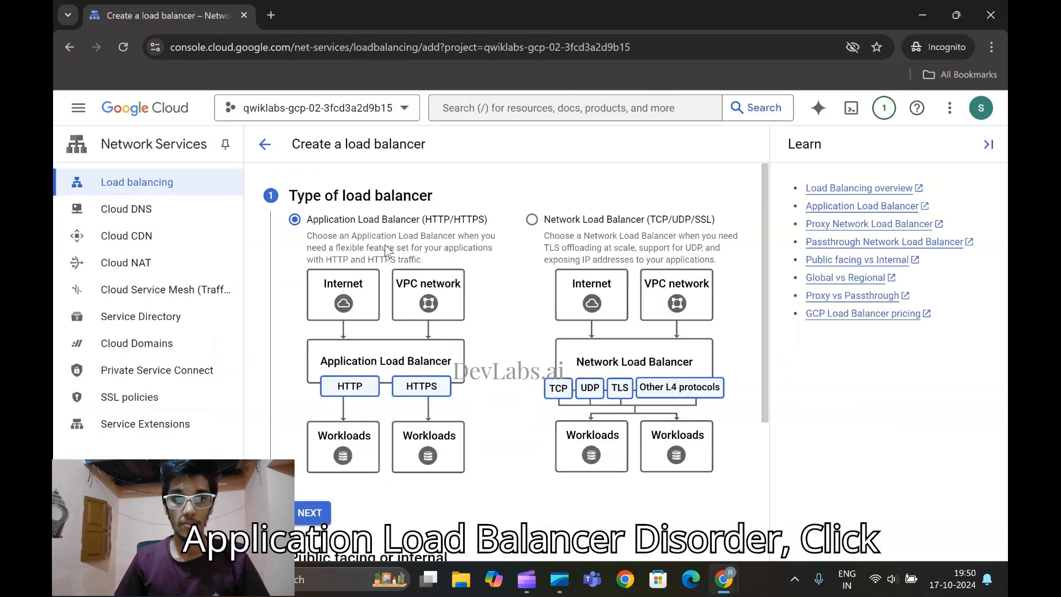
scroll(387, 250, "down", 2)
scroll(387, 250, "up", 1)
scroll(387, 250, "down", 3)
left_click(310, 365)
Set the load balancer's facing to Internal and continue to the deployment choice
scroll(312, 369, "down", 3)
scroll(343, 309, "up", 3)
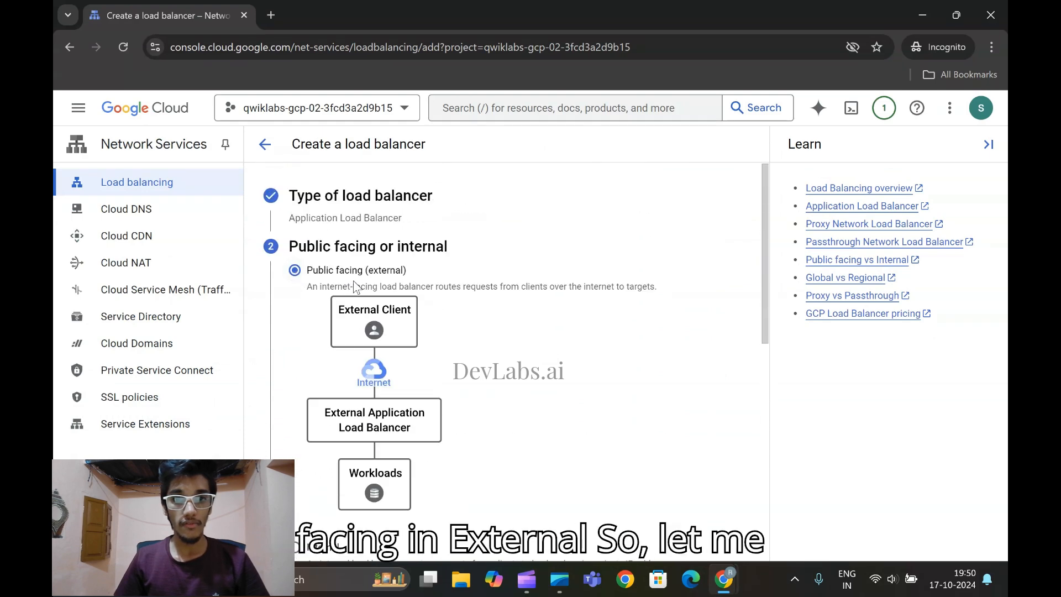
scroll(431, 282, "down", 4)
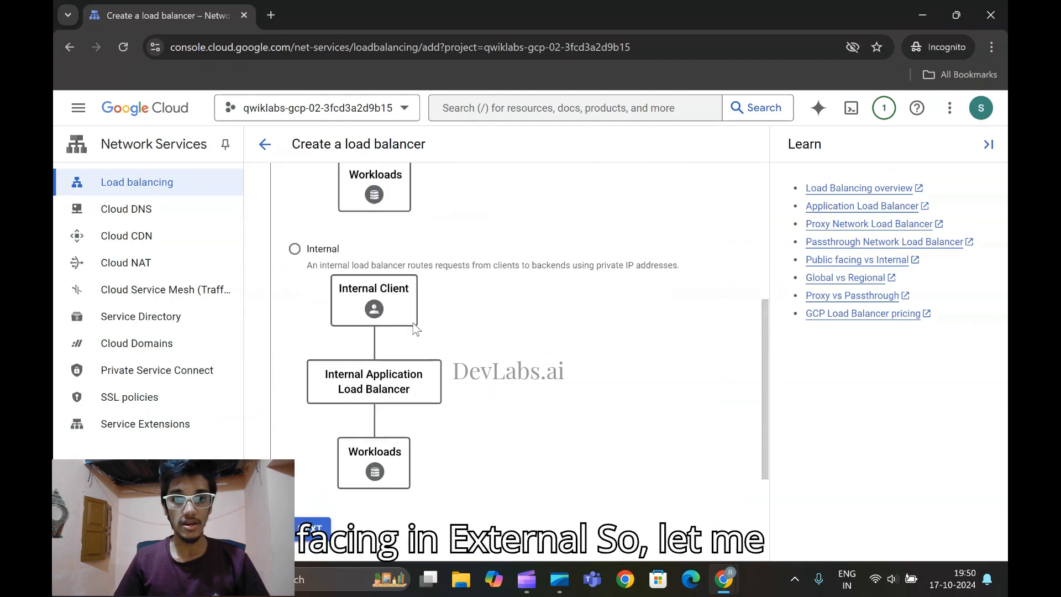
left_click(294, 249)
scroll(353, 331, "down", 2)
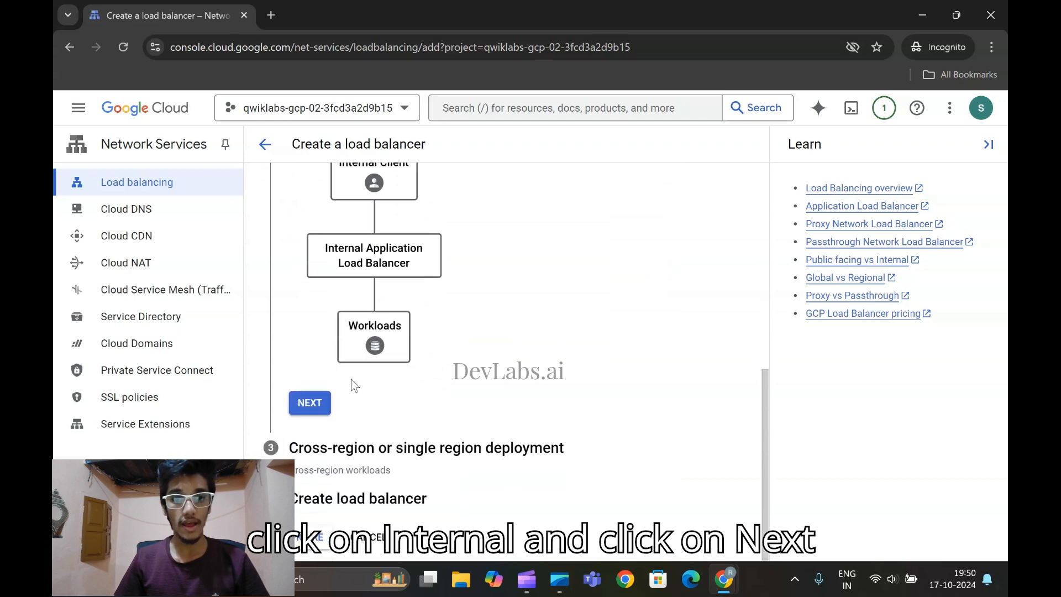
left_click(310, 406)
Check the deployment instruction in the lab, choose Best for regional workloads, and proceed to configure the load balancer
mouse_move(724, 580)
left_click(715, 483)
scroll(469, 279, "down", 2)
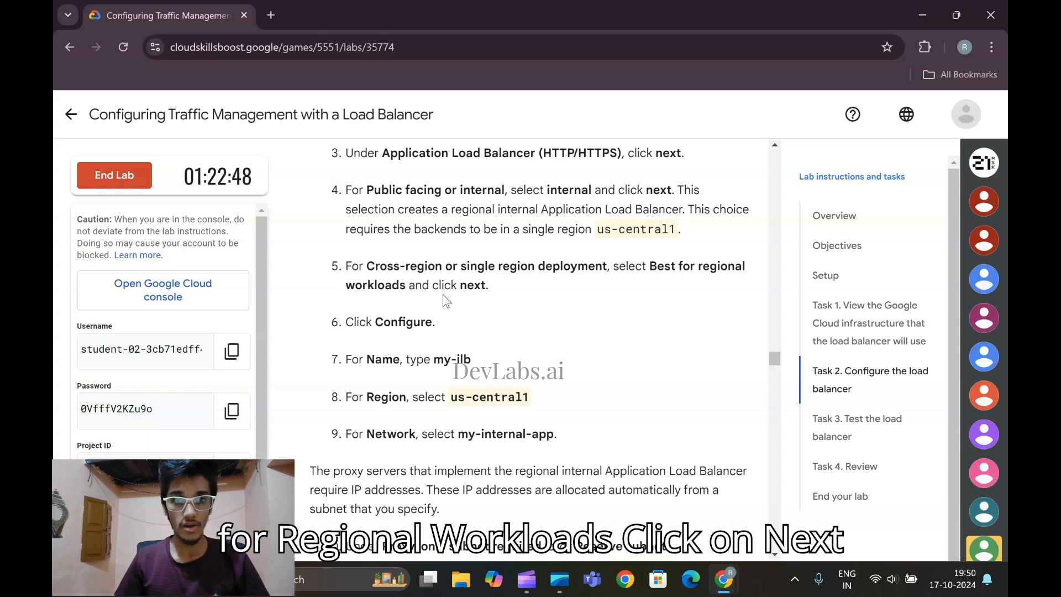
mouse_move(724, 579)
left_click(887, 539)
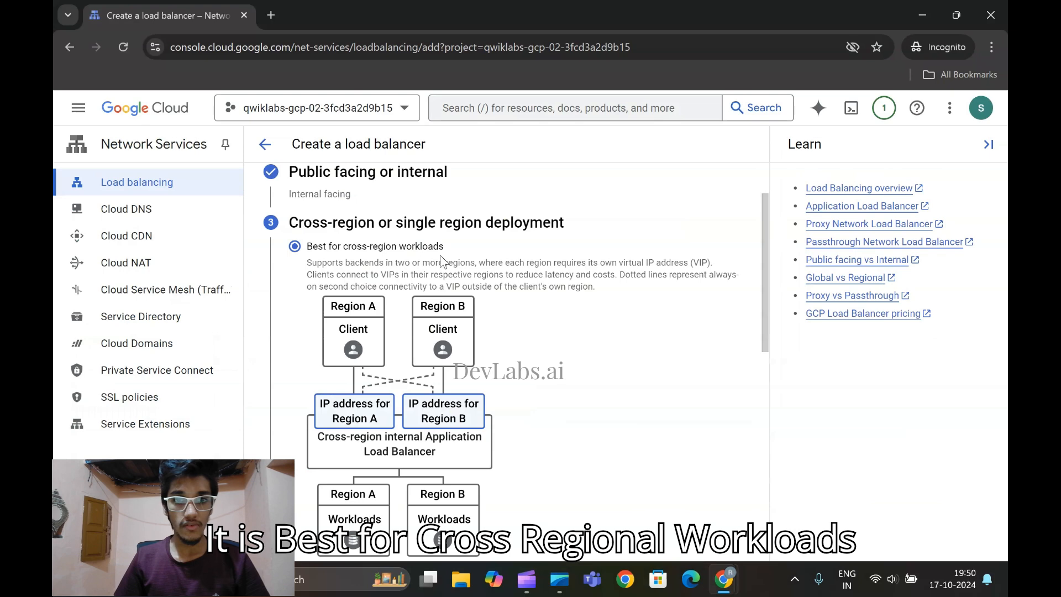
scroll(297, 264, "down", 6)
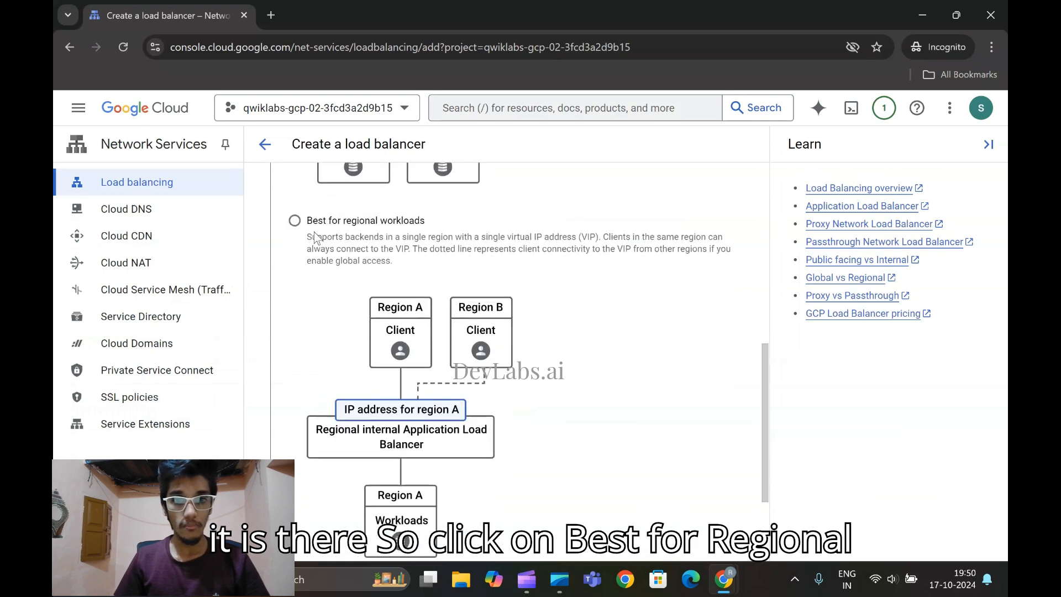
left_click(295, 221)
scroll(365, 443, "down", 3)
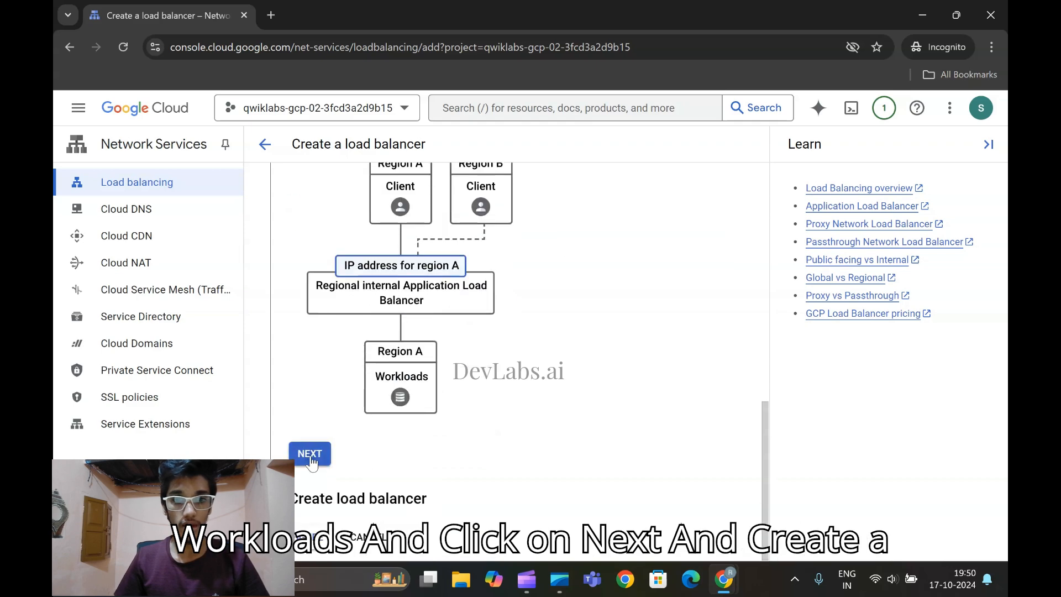
left_click(309, 455)
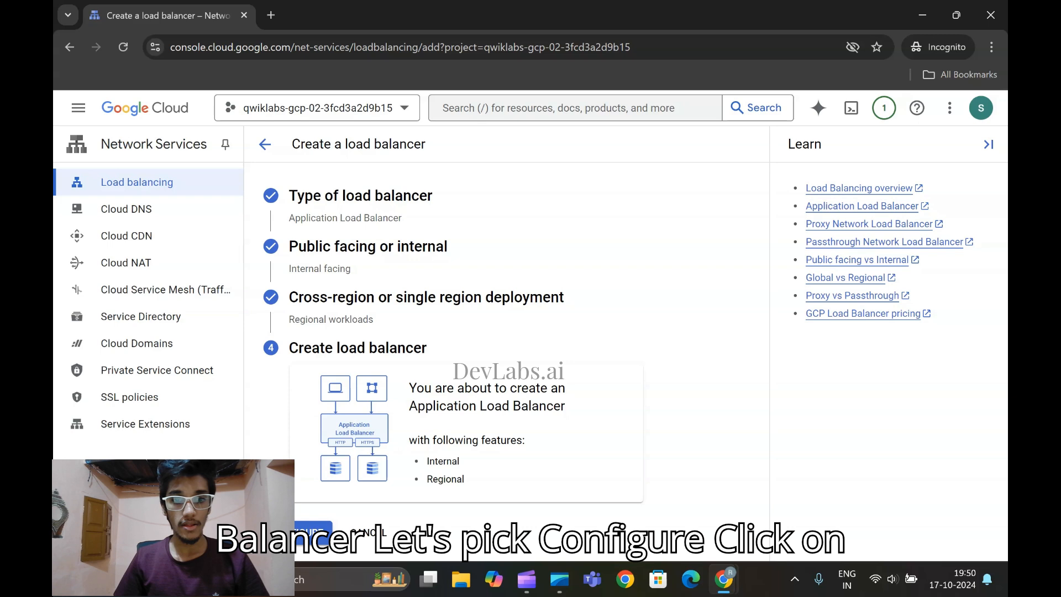
left_click(312, 530)
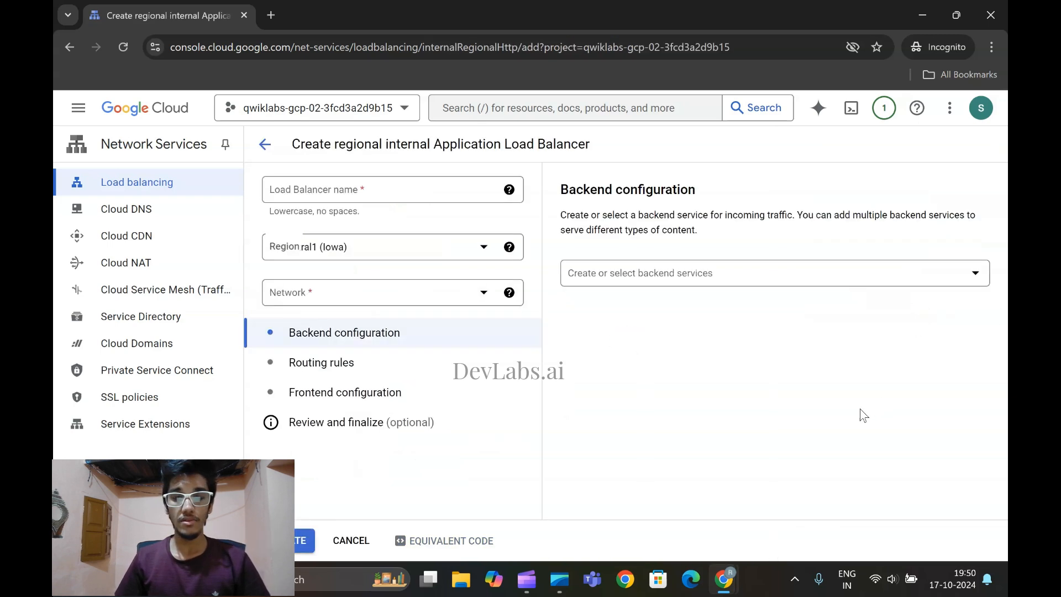
Copy the name my-ilb from the lab instructions and enter it as the load balancer name
left_click(313, 198)
mouse_move(718, 575)
left_click(664, 476)
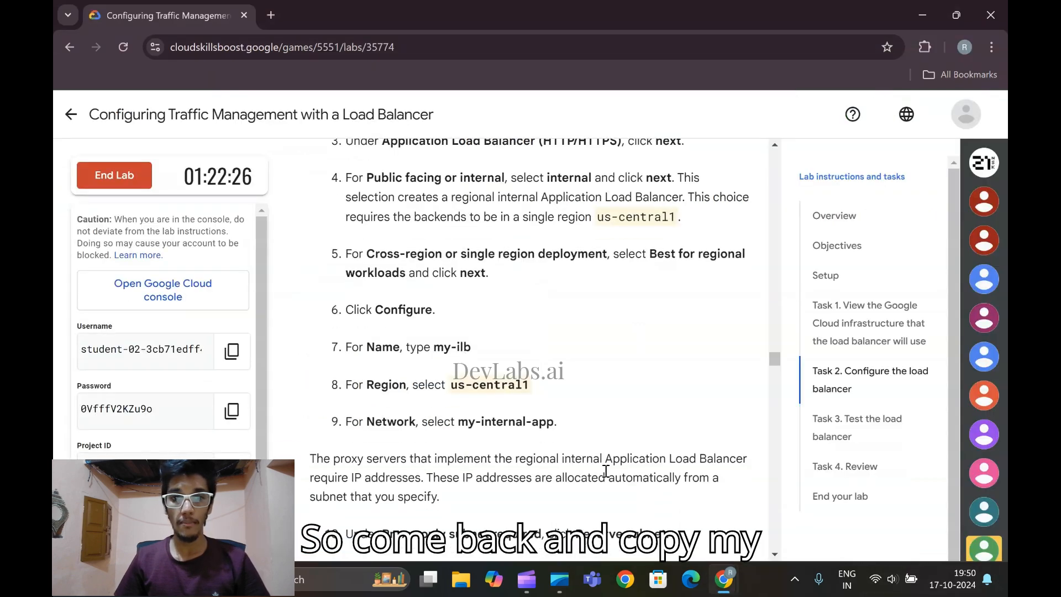
scroll(416, 276, "down", 1)
left_click_drag(435, 285, 472, 286)
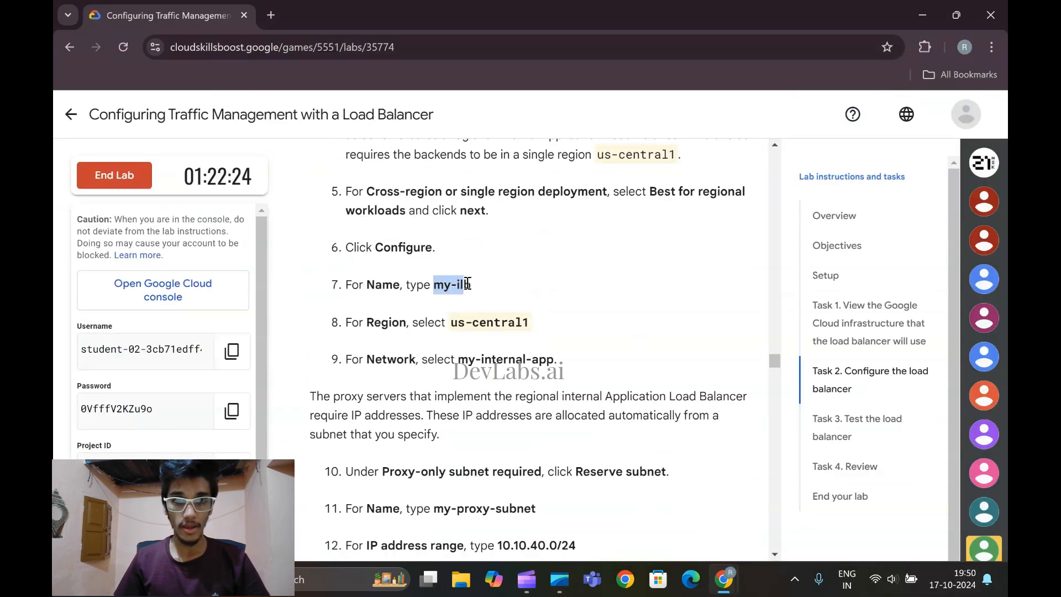
key("ctrl+c")
mouse_move(724, 579)
left_click(801, 476)
key("ctrl+v")
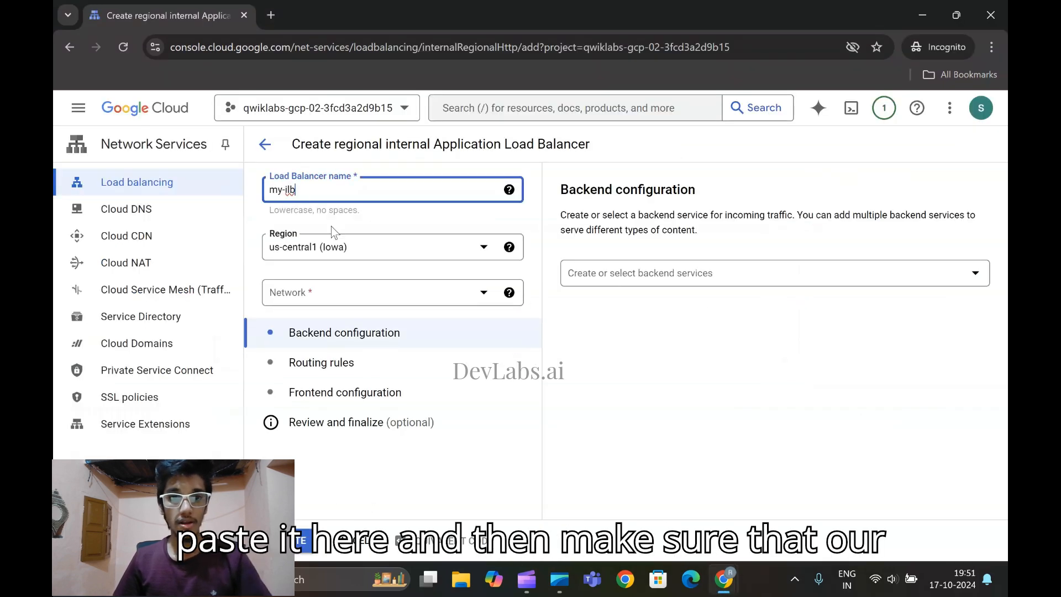
Check the required region in the lab and select us-central1 (Iowa) as the load balancer's region
mouse_move(724, 579)
left_click(711, 475)
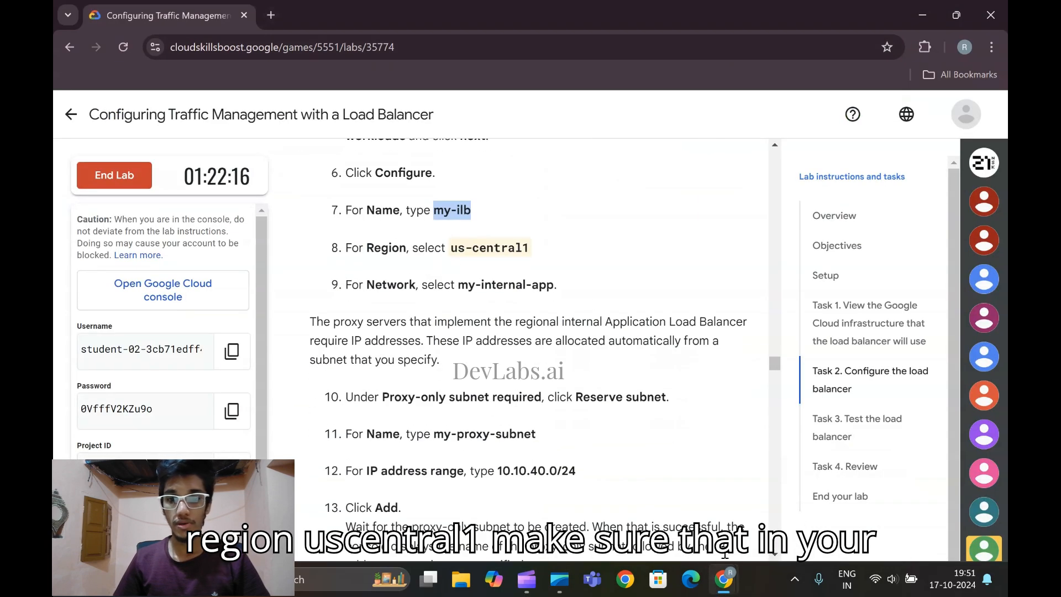
left_click(802, 476)
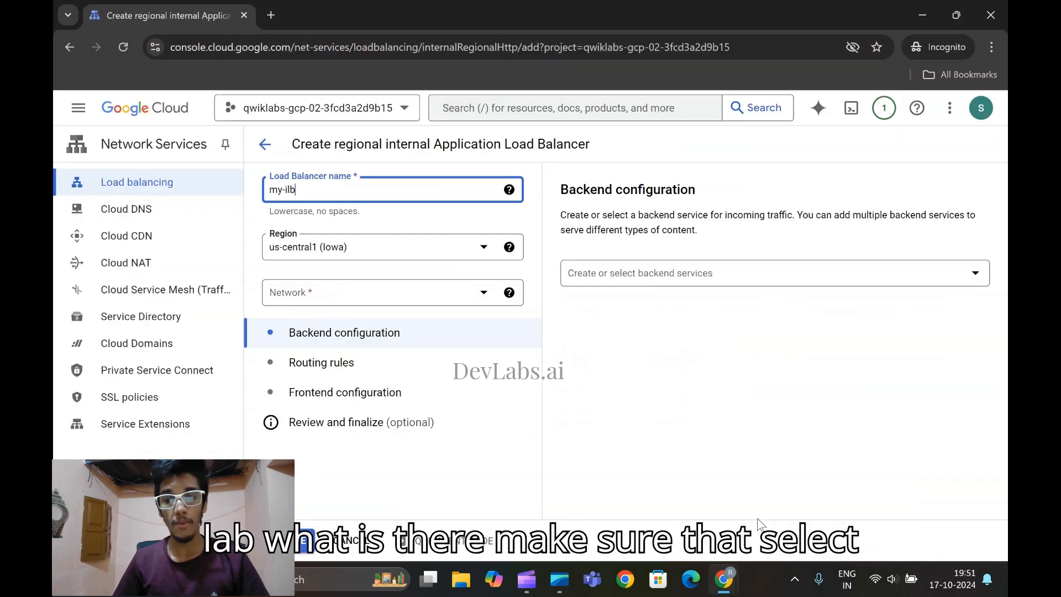
left_click(354, 250)
left_click(394, 386)
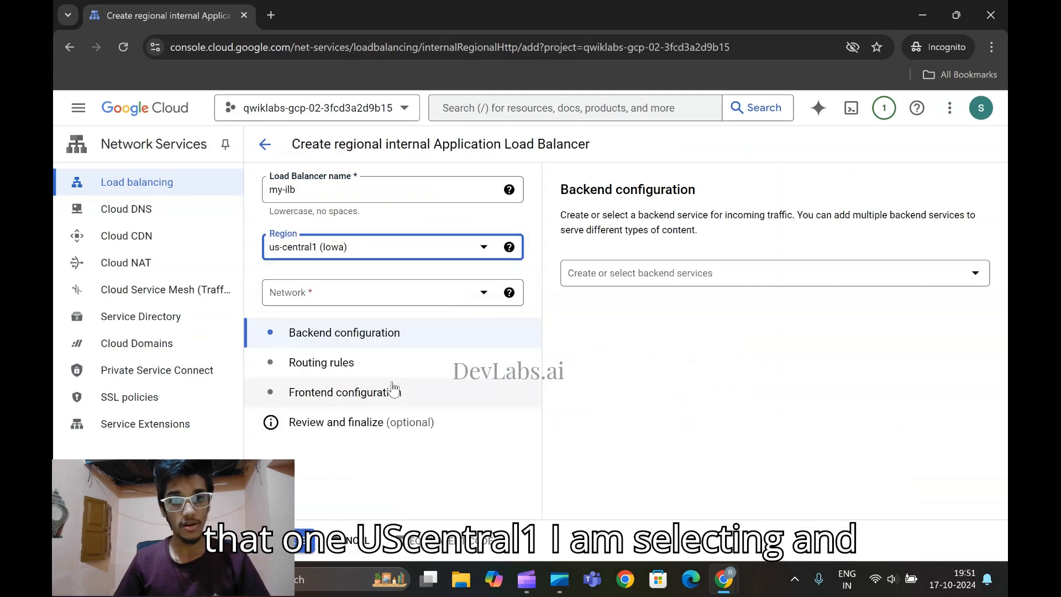
Check the required network in the lab and select my-internal-app as the load balancer's network
mouse_move(721, 579)
left_click(642, 486)
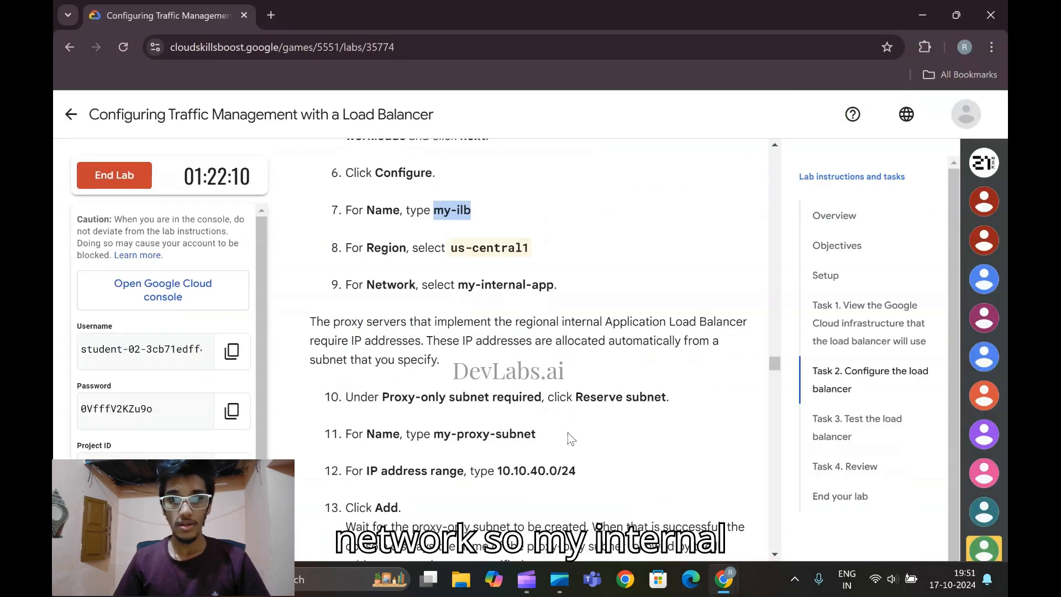
scroll(455, 241, "down", 2)
mouse_move(725, 577)
left_click(823, 498)
left_click(343, 299)
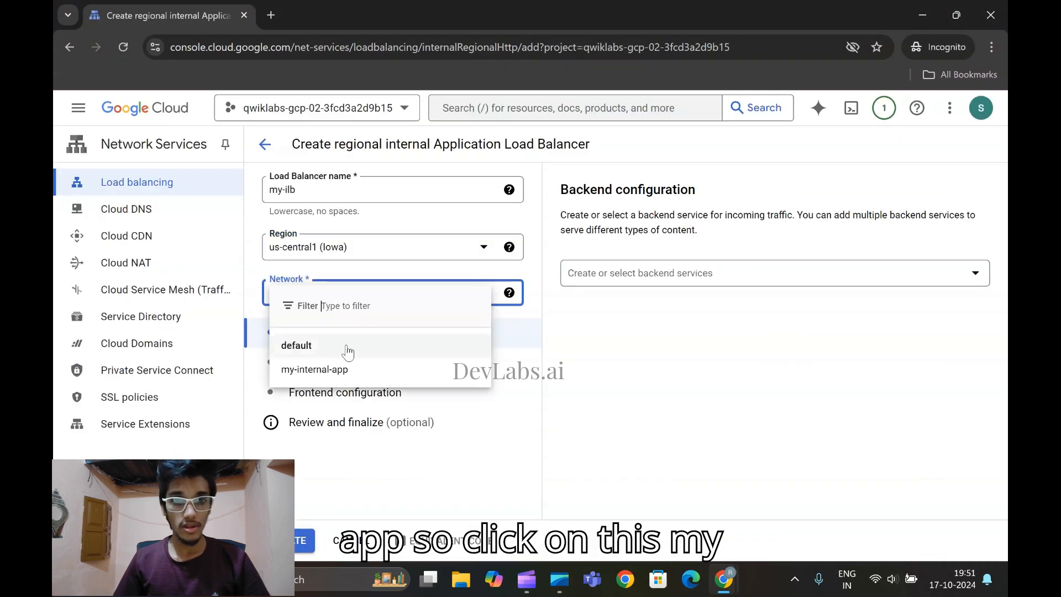
left_click(338, 368)
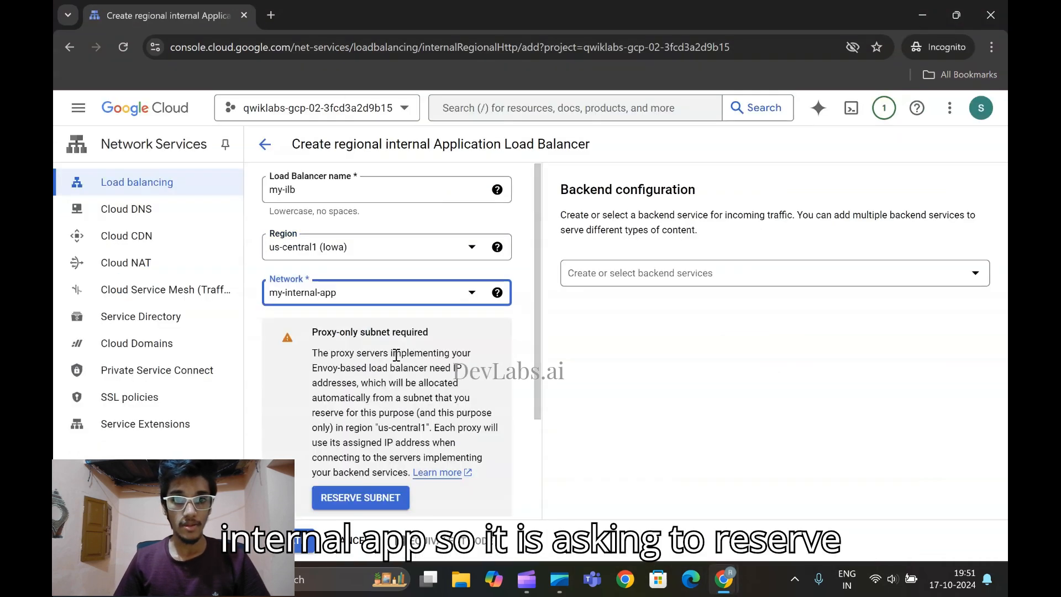
Read the lab's proxy-only subnet instructions and start reserving a subnet for the load balancer's region and network
scroll(409, 398, "down", 3)
mouse_move(726, 577)
left_click(771, 492)
scroll(571, 445, "down", 6)
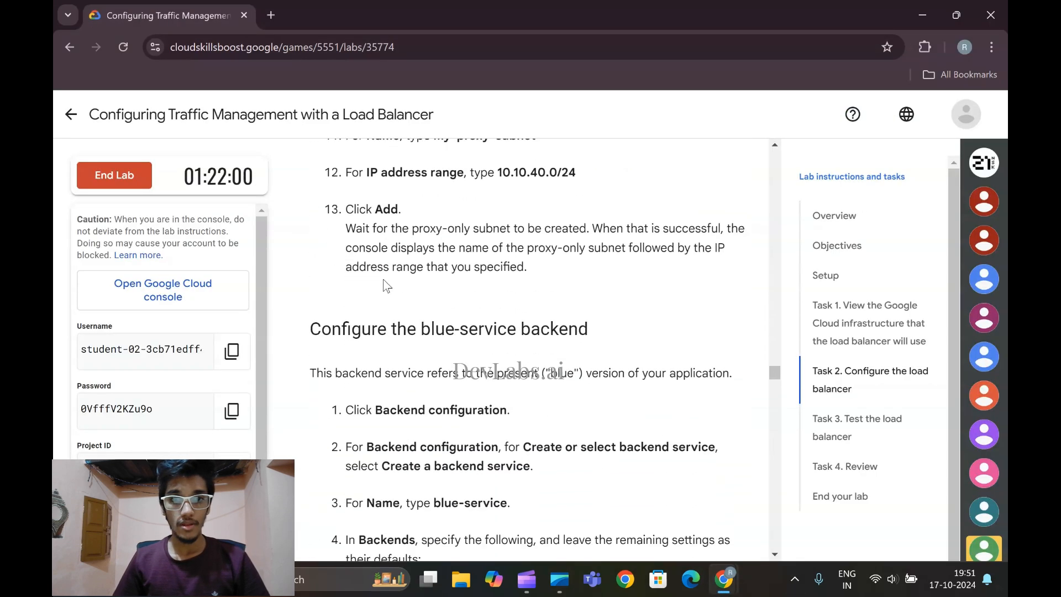
scroll(452, 308, "up", 4)
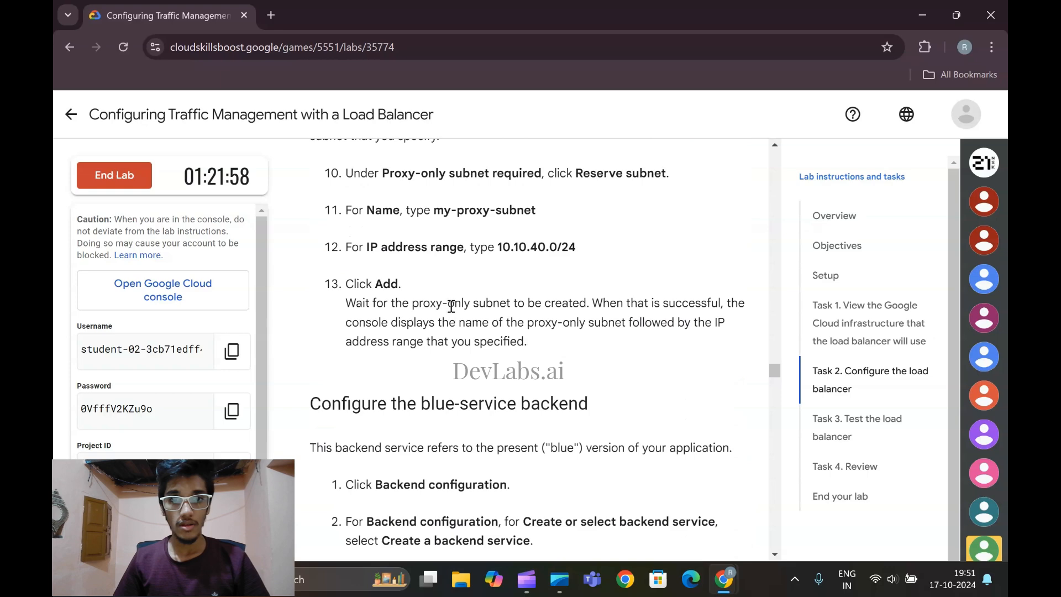
scroll(501, 309, "up", 4)
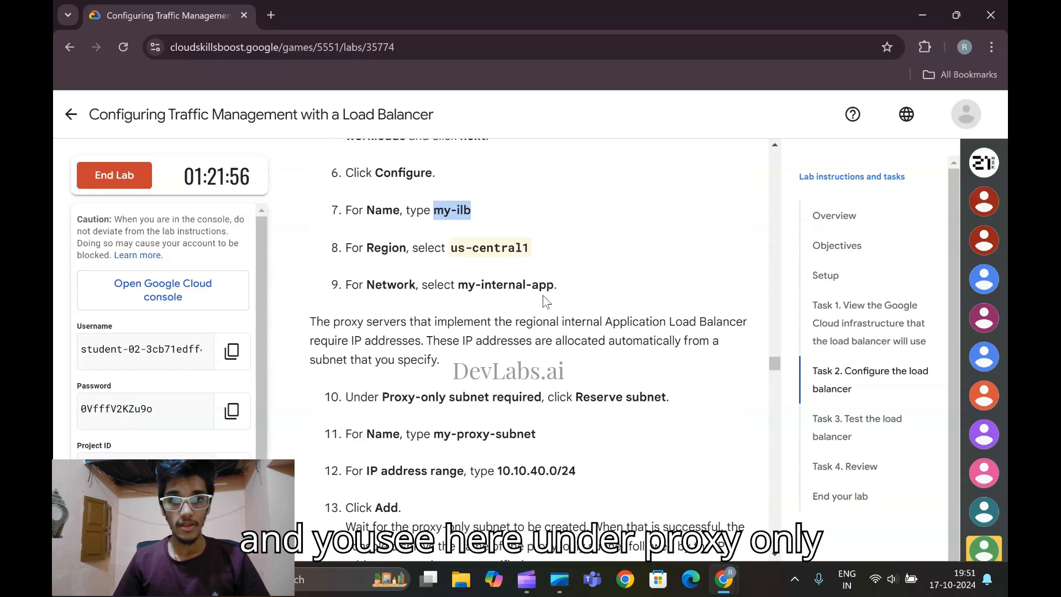
scroll(426, 352, "down", 1)
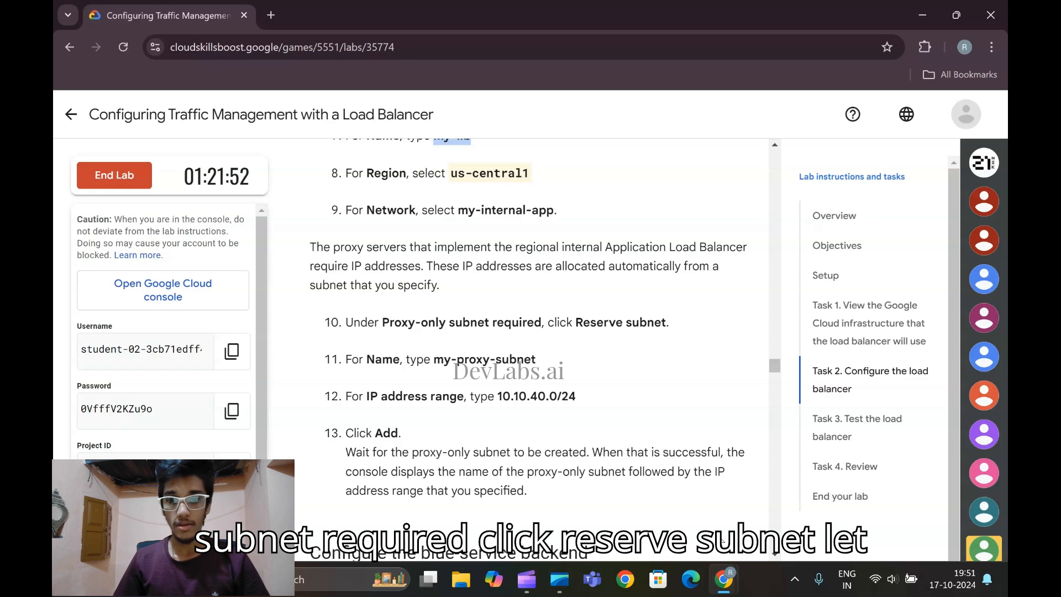
mouse_move(726, 556)
left_click(805, 497)
left_click(350, 376)
Copy the name my-proxy-subnet from the lab instructions and enter it as the proxy-only subnet's name
left_click(382, 174)
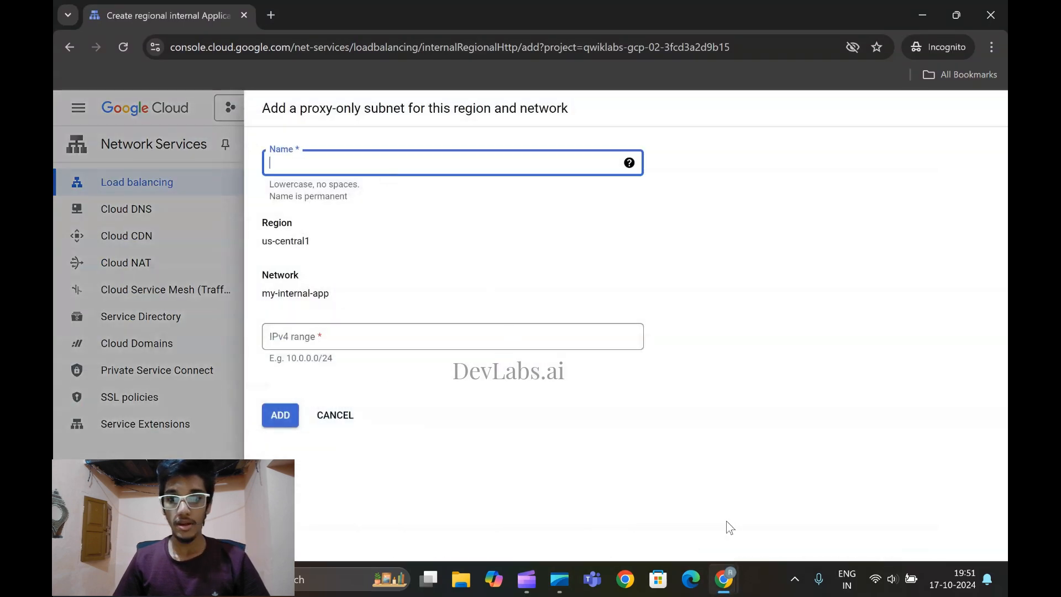
mouse_move(724, 577)
left_click(641, 487)
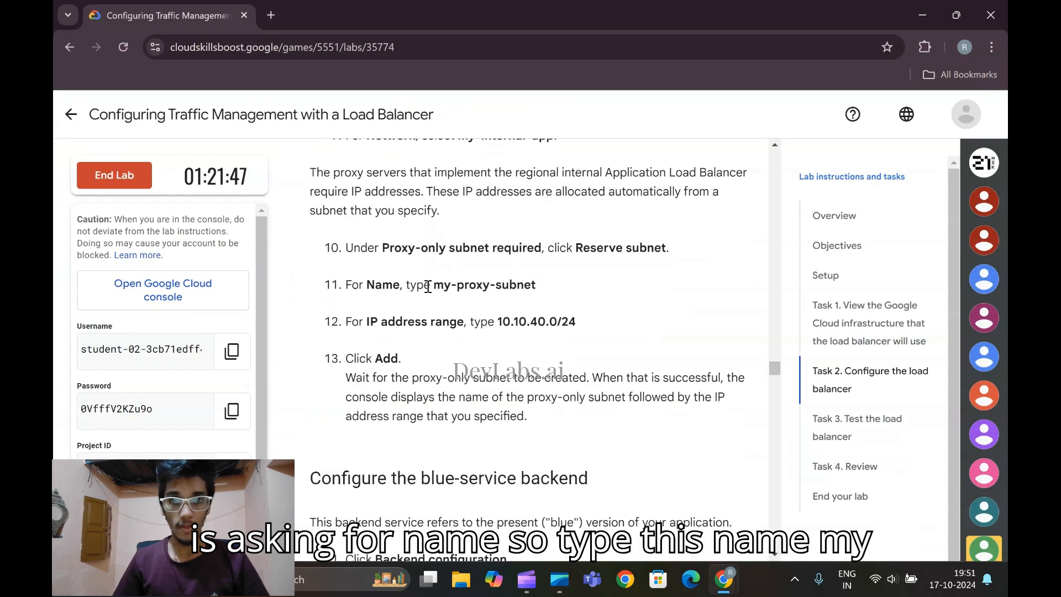
left_click_drag(434, 286, 533, 283)
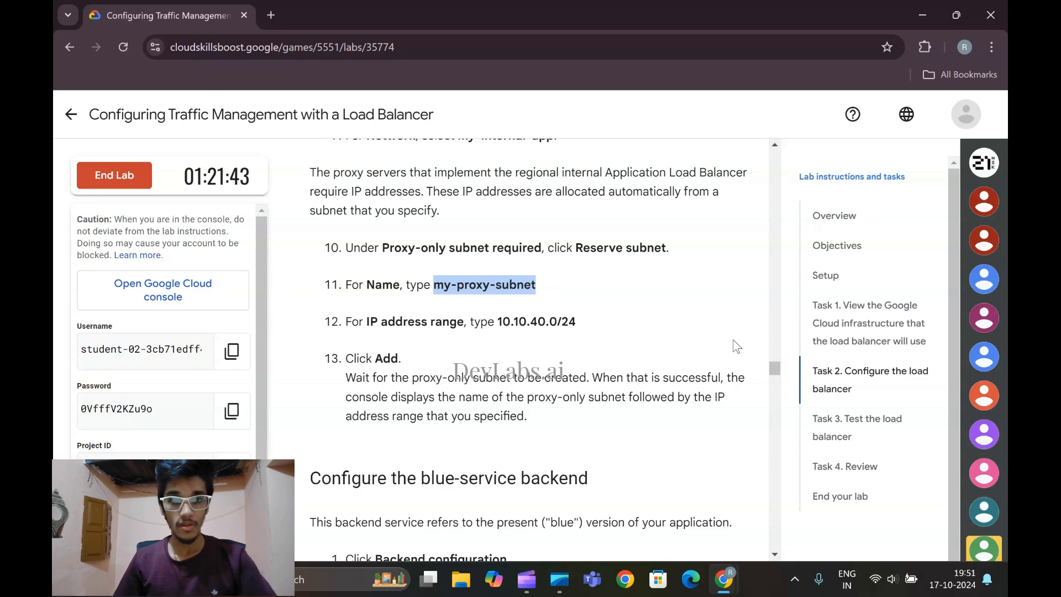
mouse_move(724, 578)
left_click(813, 498)
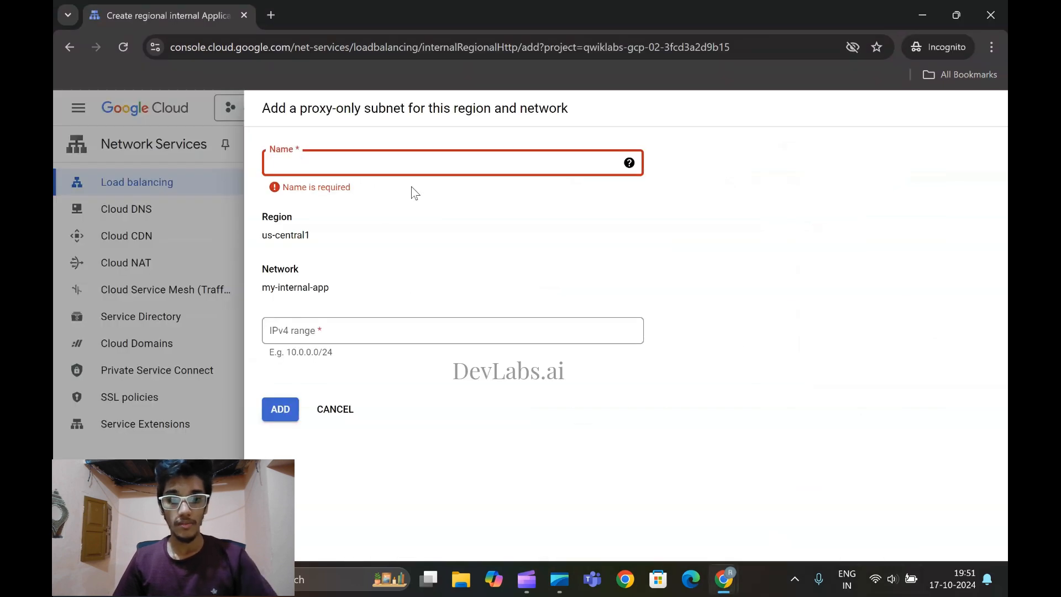
key("ctrl+v")
Copy the range 10.10.40.0/24 from the lab, enter it as the subnet's IPv4 range, and add the subnet
mouse_move(725, 577)
left_click(638, 510)
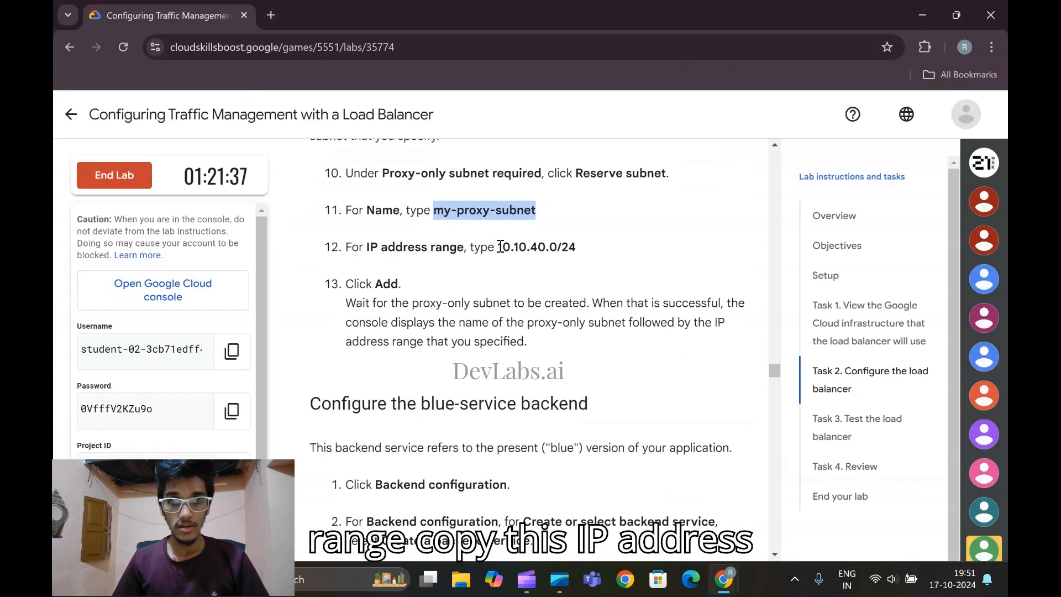
left_click_drag(499, 247, 579, 247)
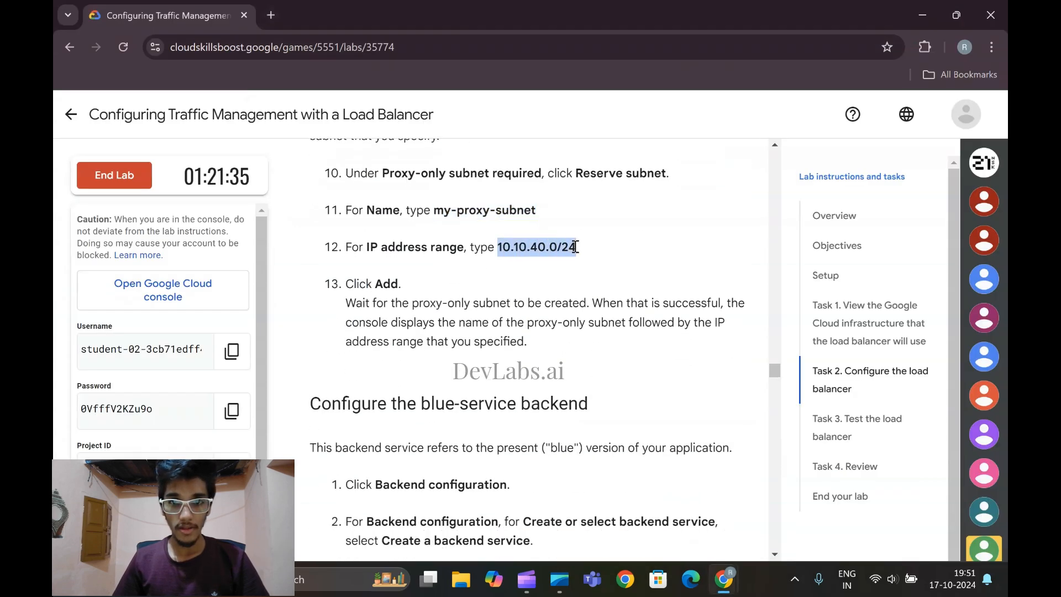
mouse_move(725, 578)
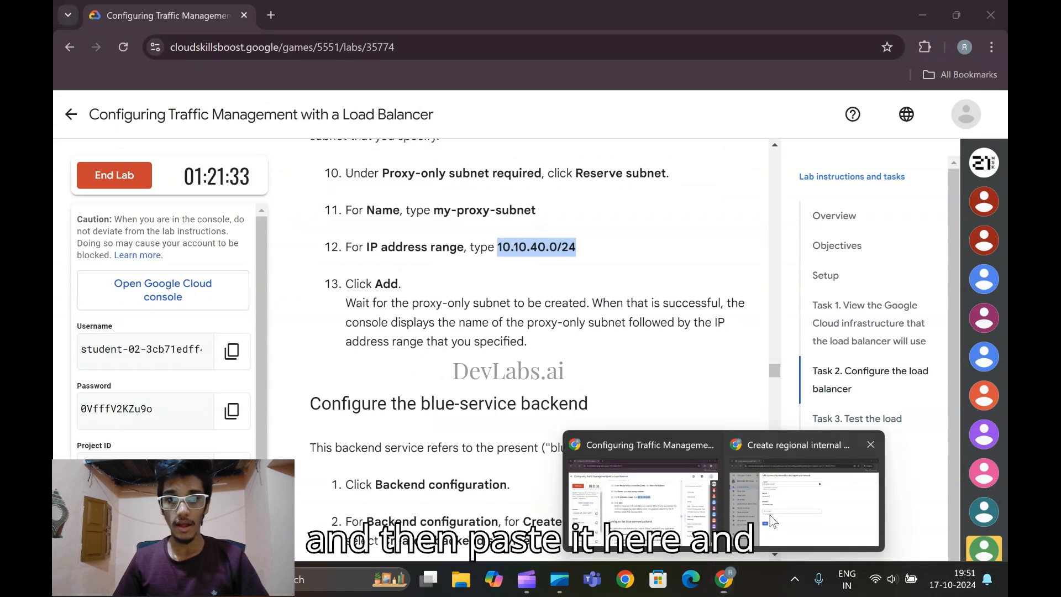
left_click(884, 511)
left_click(365, 344)
key("ctrl+v")
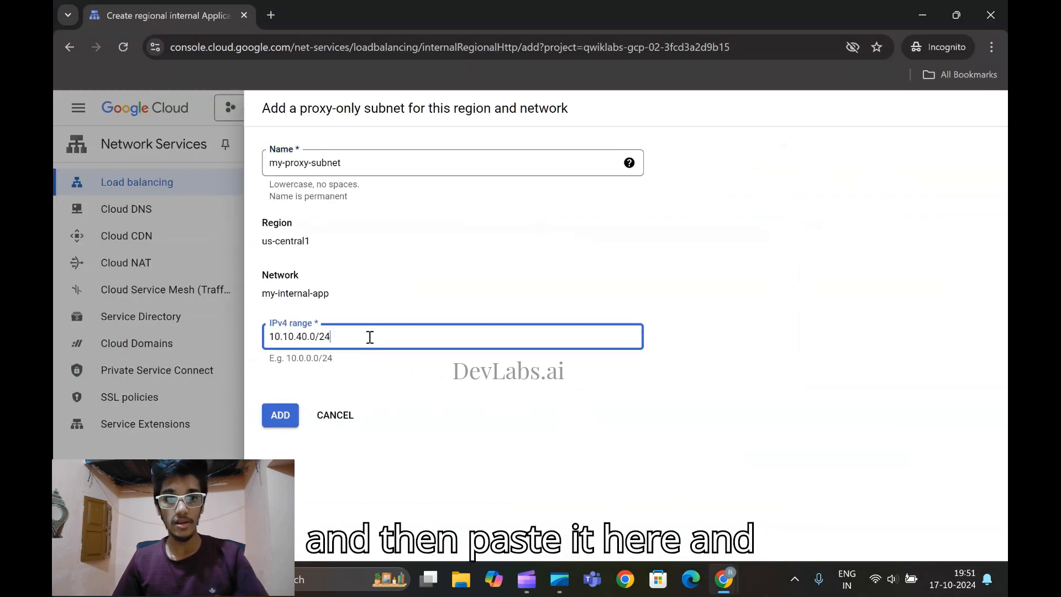
left_click(280, 415)
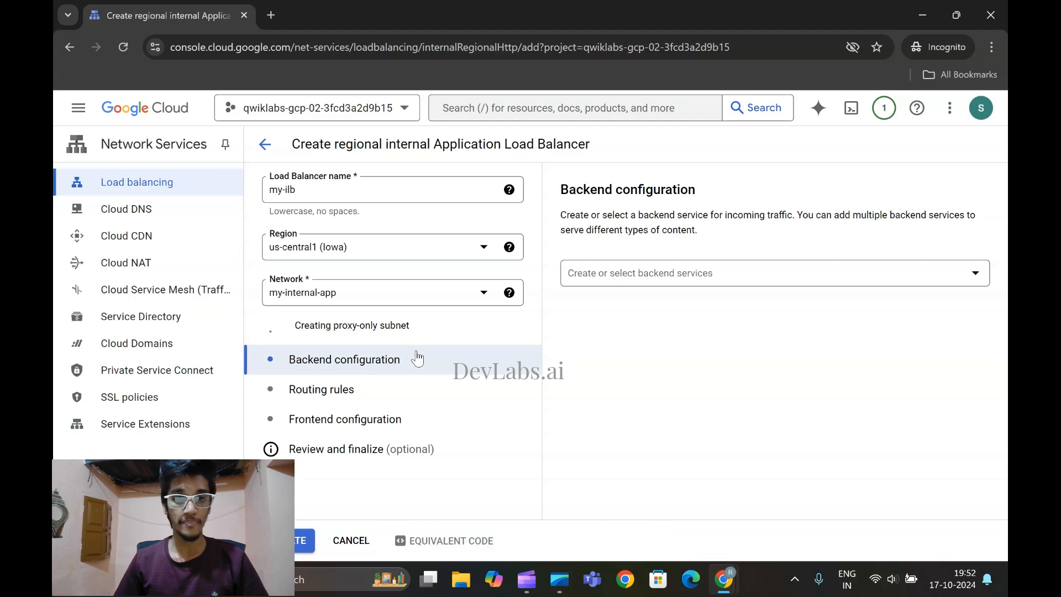
Read the lab's blue-service backend instructions and start creating a new backend service in the backend configuration
mouse_move(724, 579)
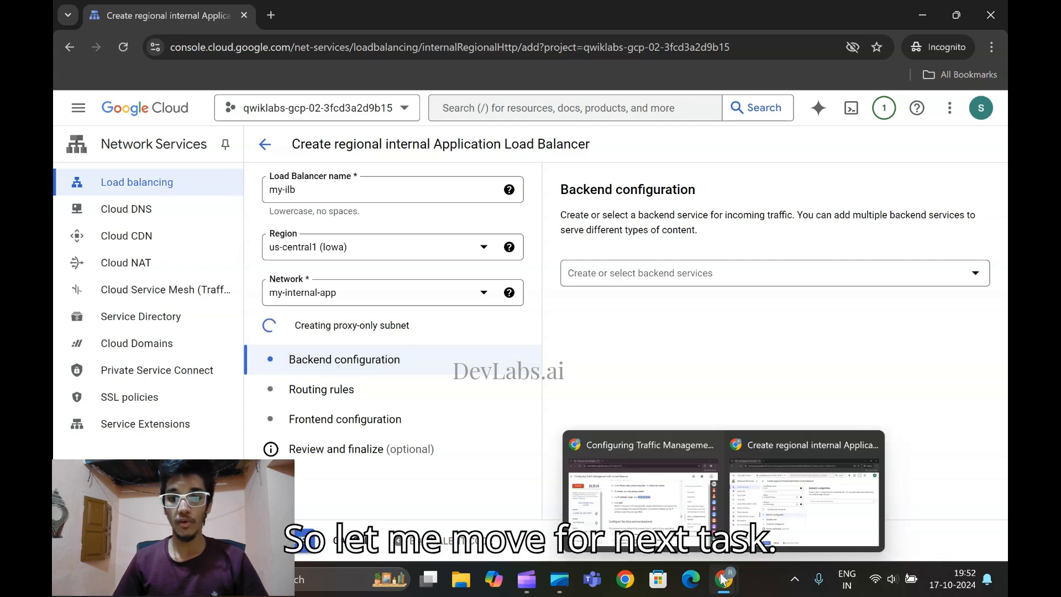
left_click(641, 459)
scroll(460, 307, "down", 4)
scroll(380, 289, "up", 4)
scroll(378, 284, "down", 4)
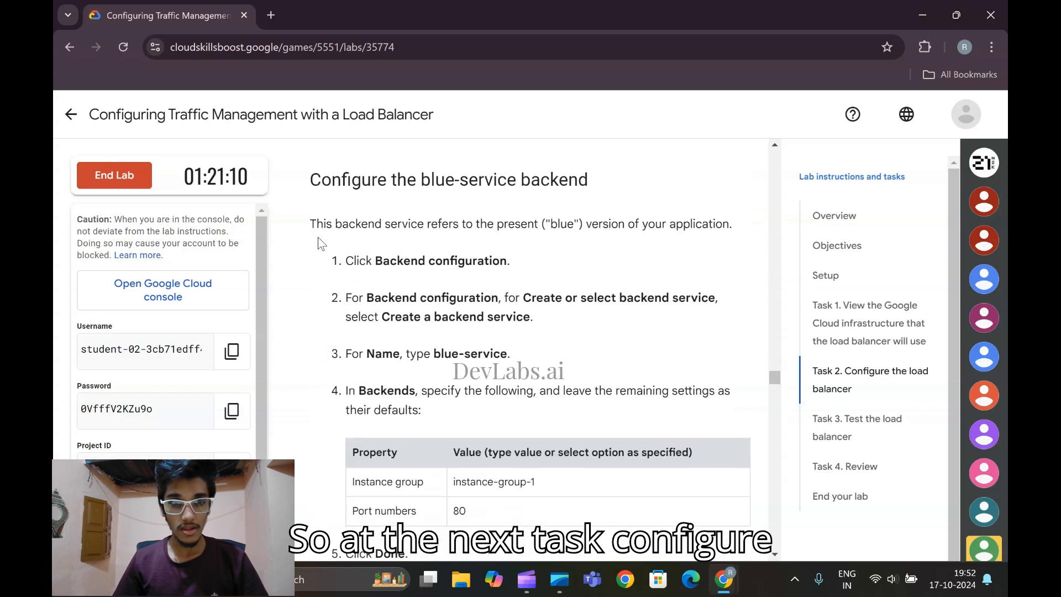
scroll(551, 195, "down", 1)
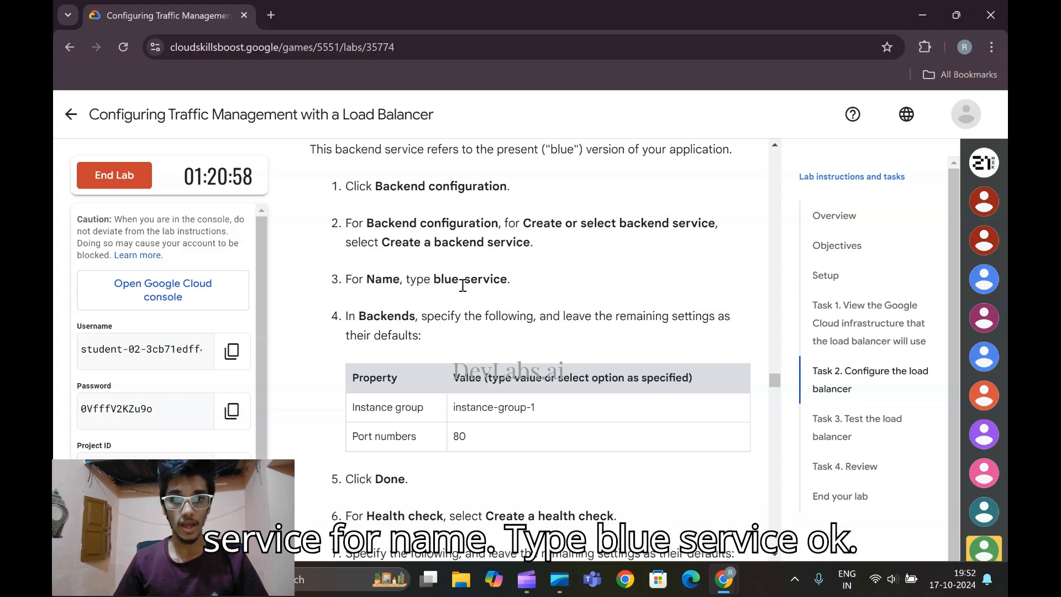
mouse_move(725, 579)
left_click(774, 481)
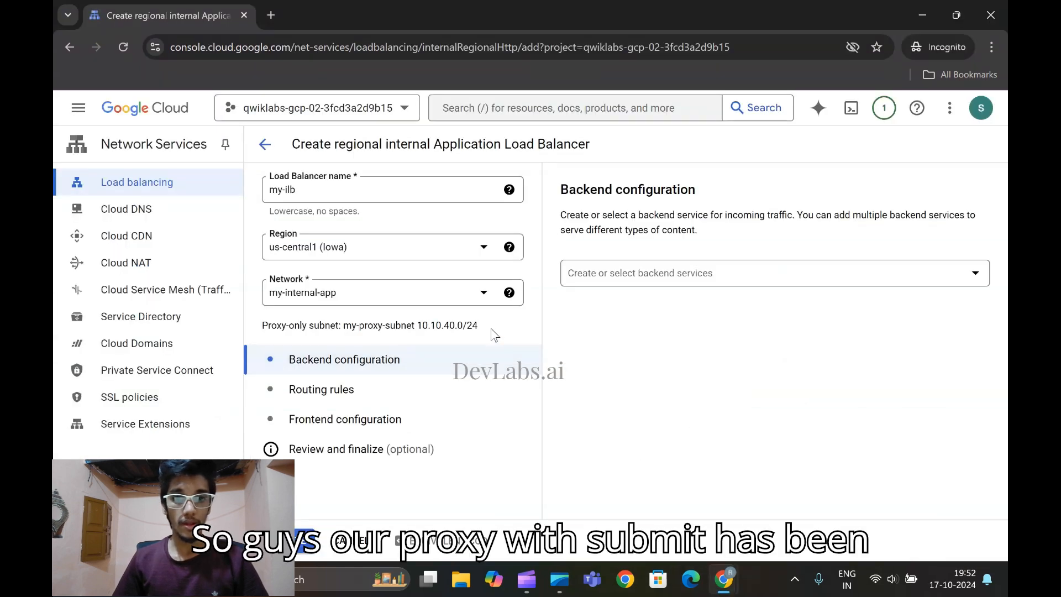
left_click(699, 274)
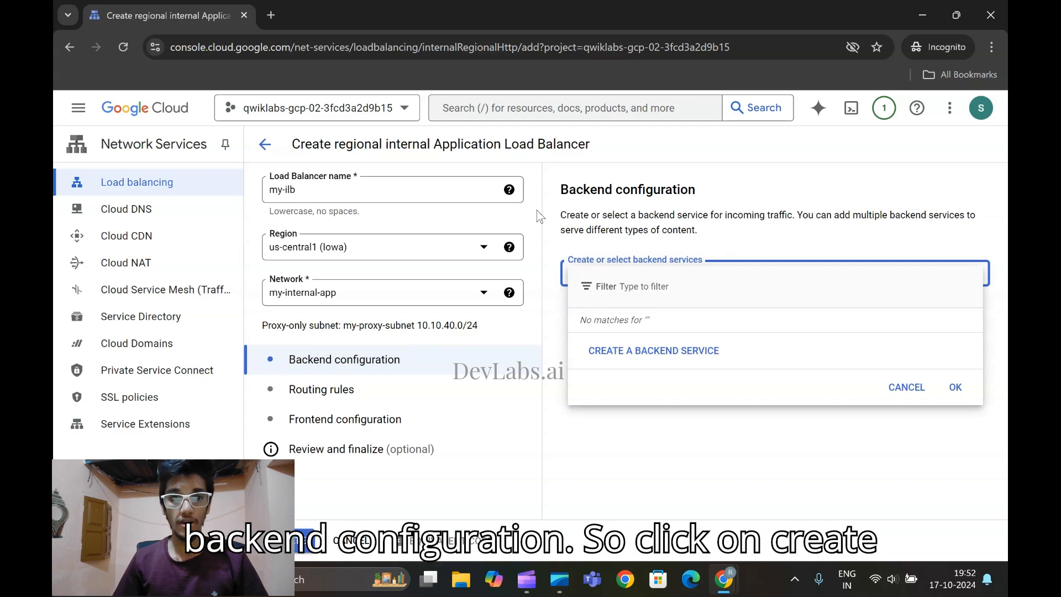
left_click(633, 351)
Copy blue-service from the lab and enter it as the backend service's name without a leading space
left_click(291, 168)
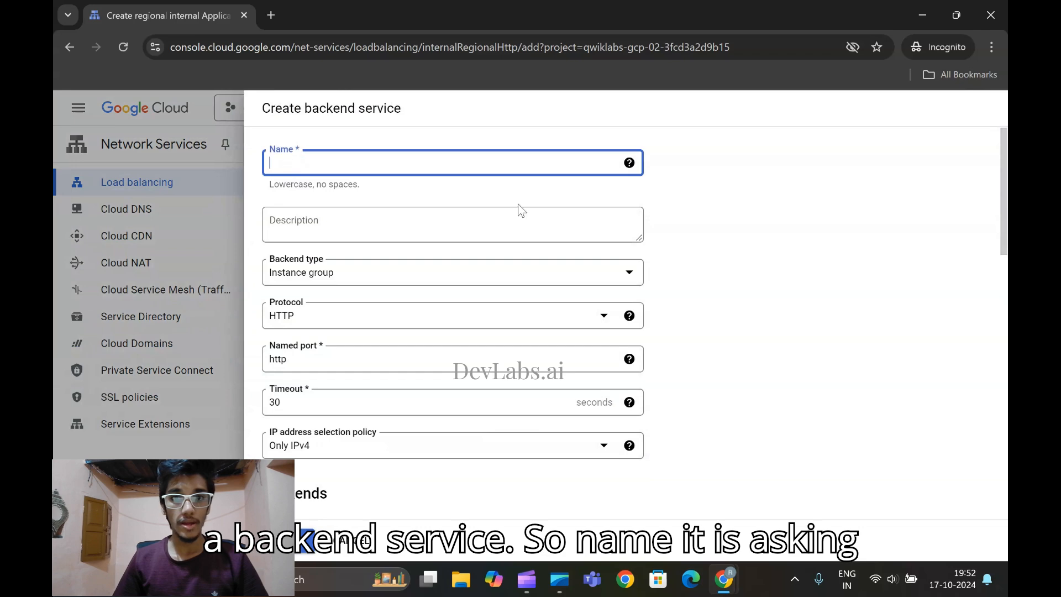
mouse_move(724, 580)
left_click(642, 486)
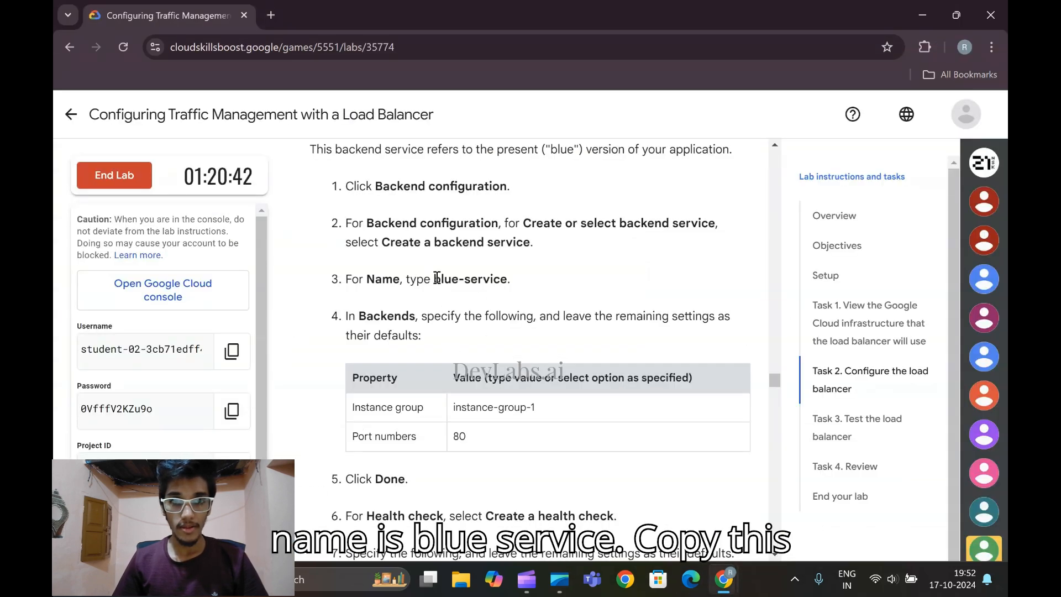
left_click_drag(433, 278, 508, 279)
key("ctrl+c")
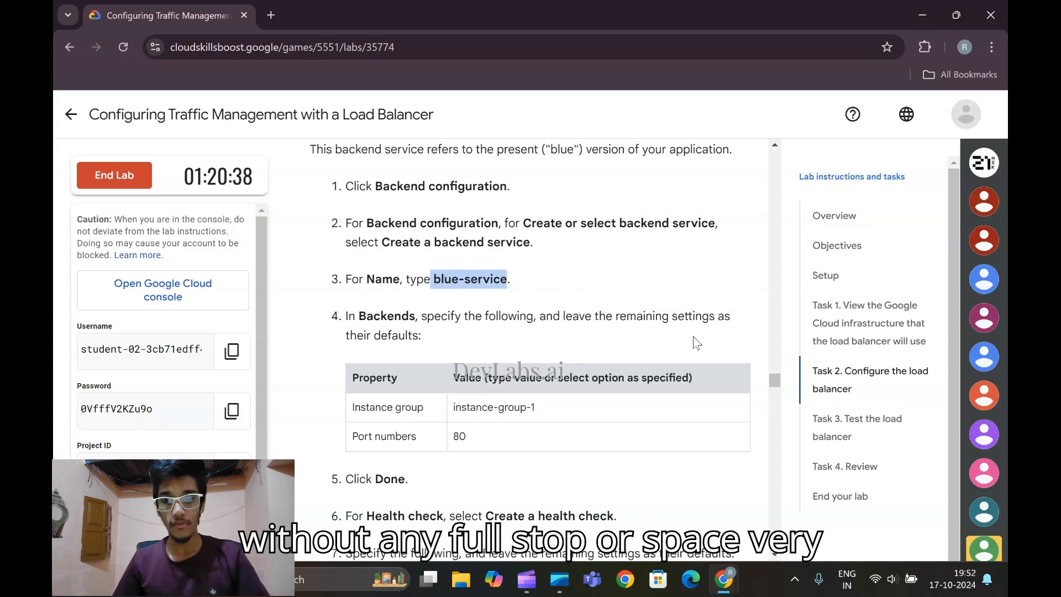
mouse_move(724, 580)
left_click(801, 476)
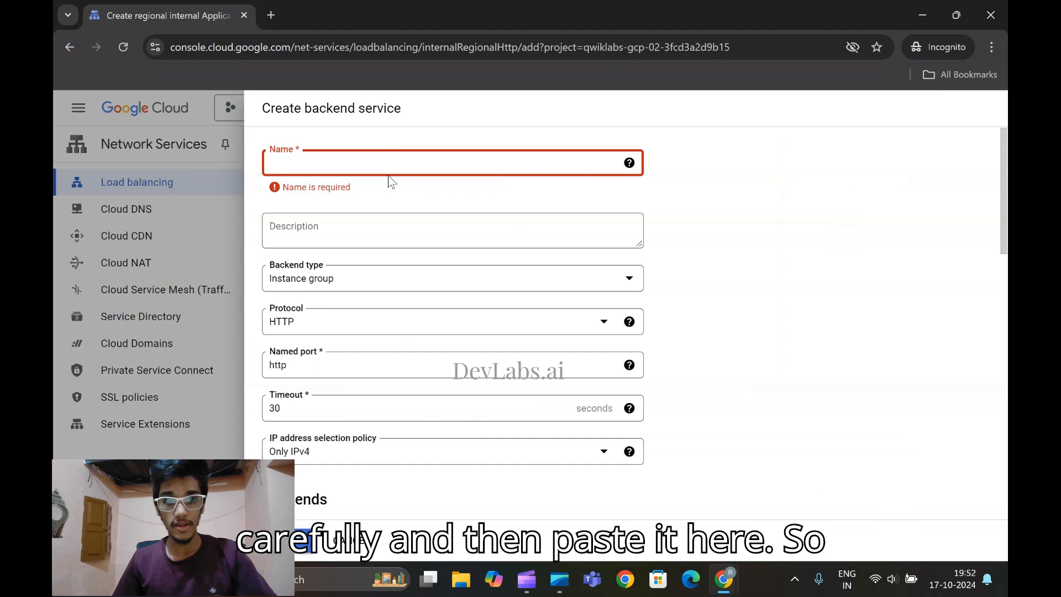
key("ctrl+v")
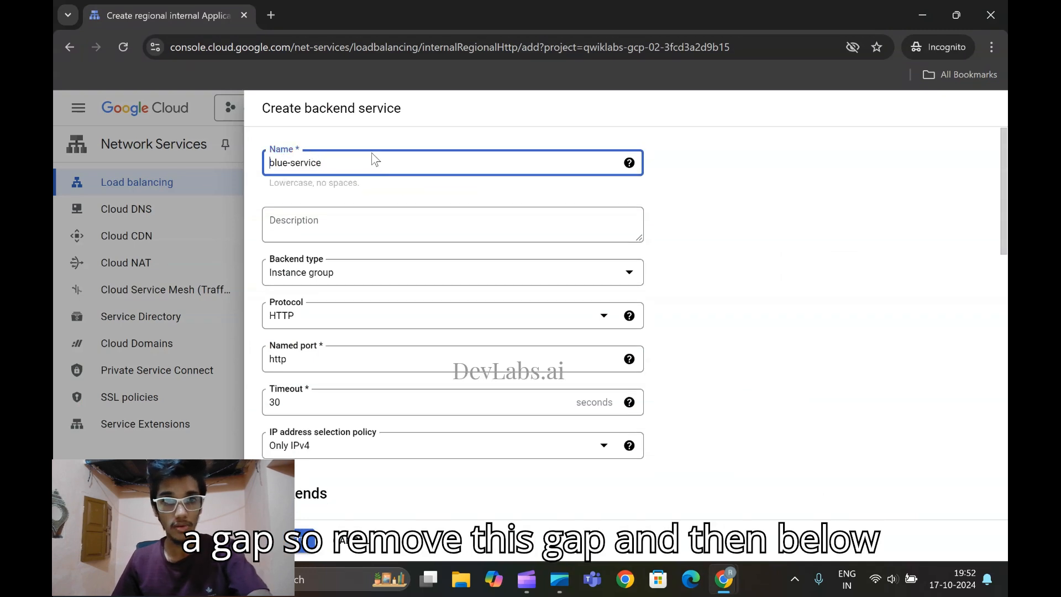
Check the required backend values in the lab and select instance-group-1 as the new backend's instance group
scroll(413, 203, "down", 2)
scroll(413, 202, "down", 7)
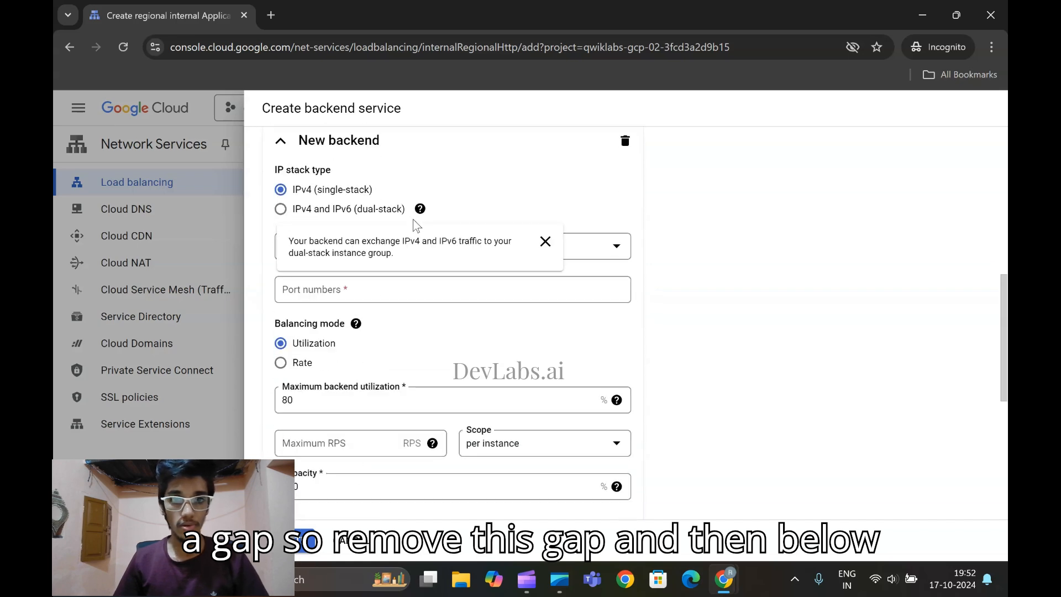
scroll(379, 193, "up", 2)
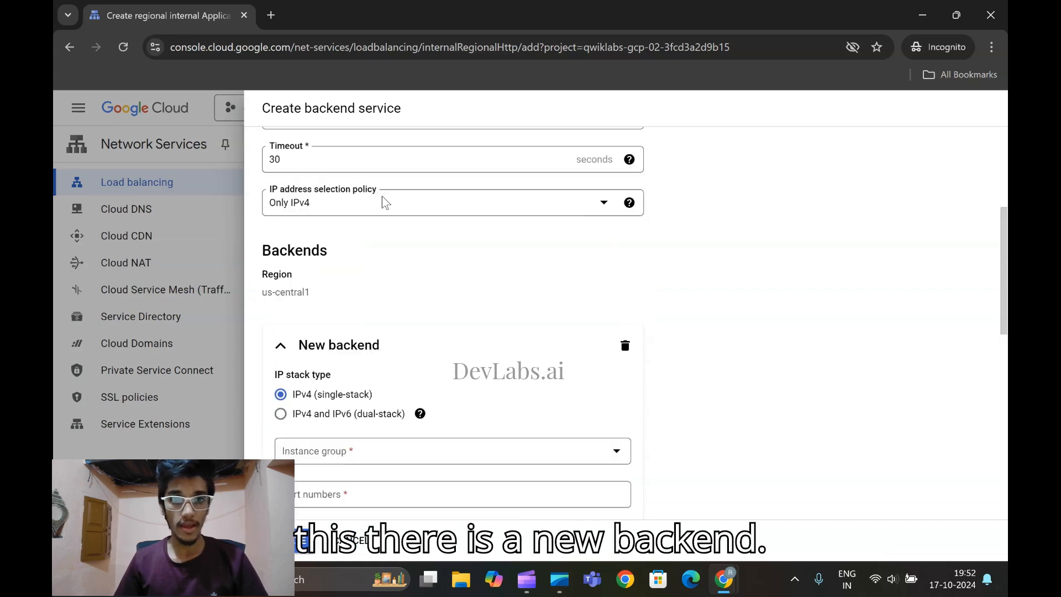
scroll(401, 268, "down", 2)
scroll(344, 214, "up", 3)
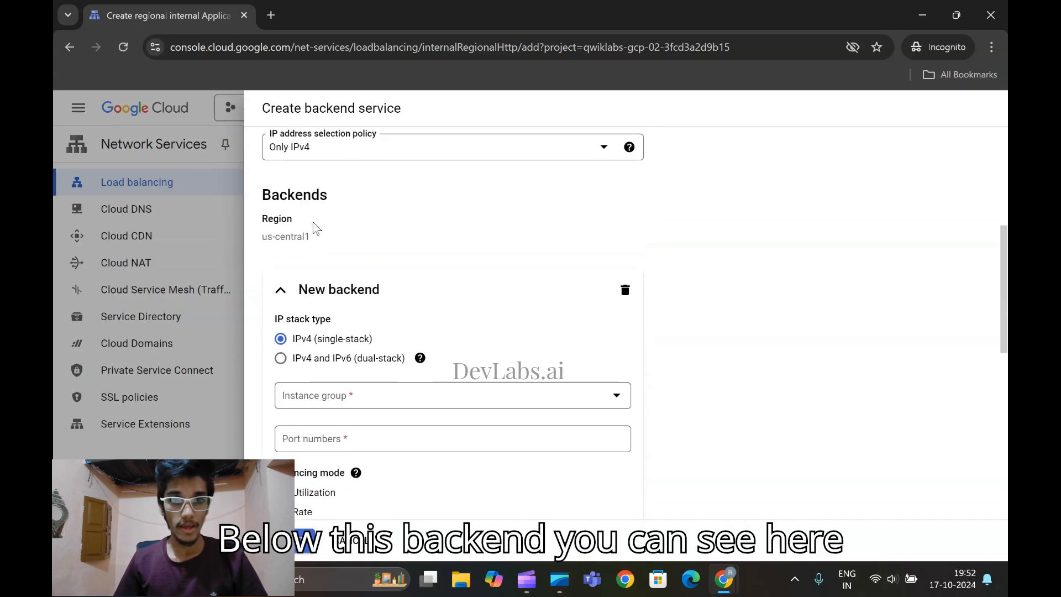
scroll(327, 247, "down", 3)
left_click(363, 247)
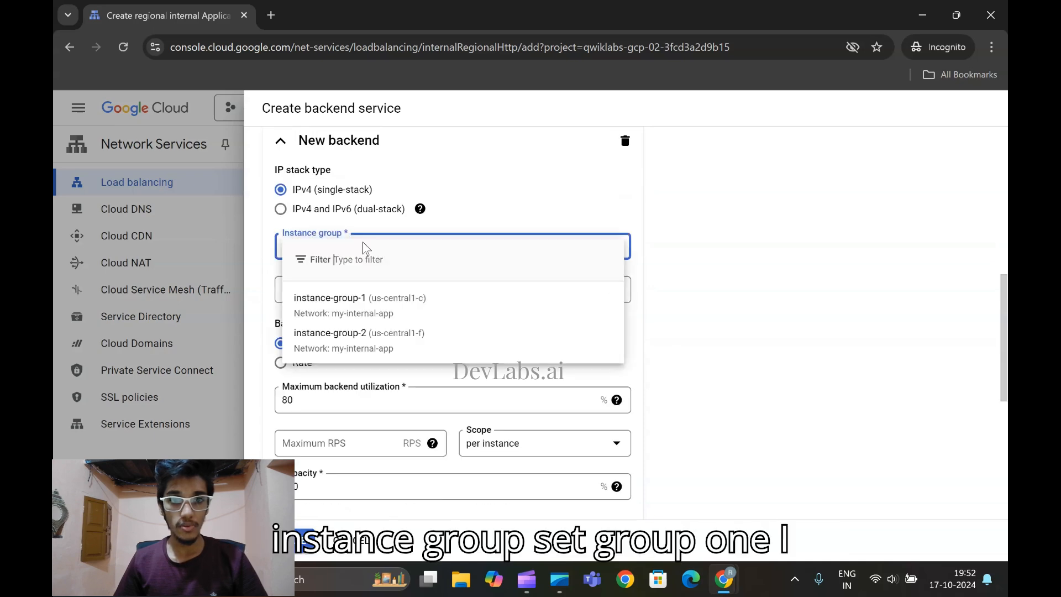
left_click(719, 575)
scroll(467, 329, "down", 2)
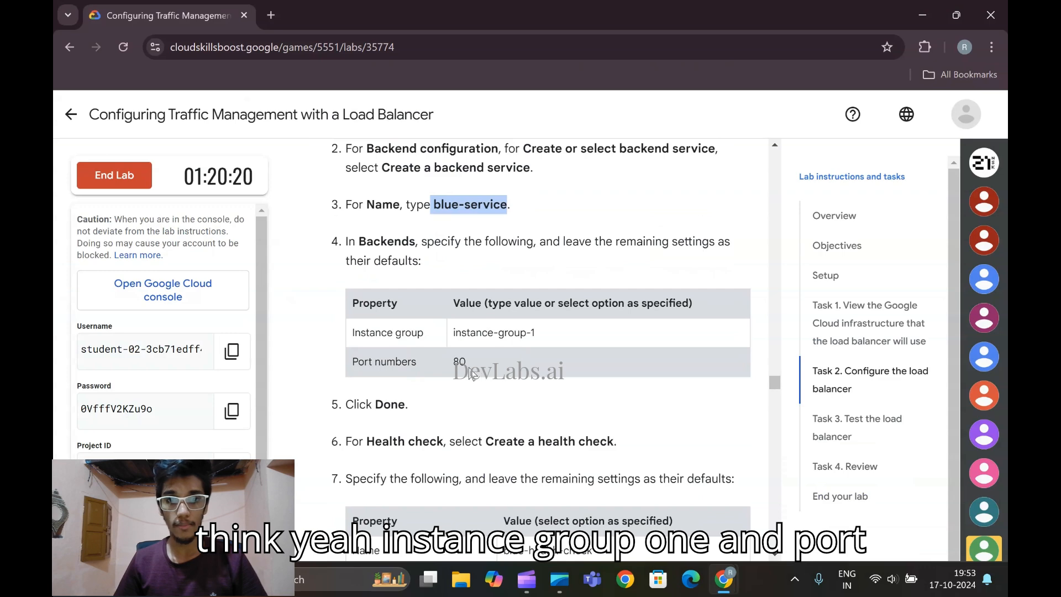
mouse_move(724, 578)
left_click(804, 487)
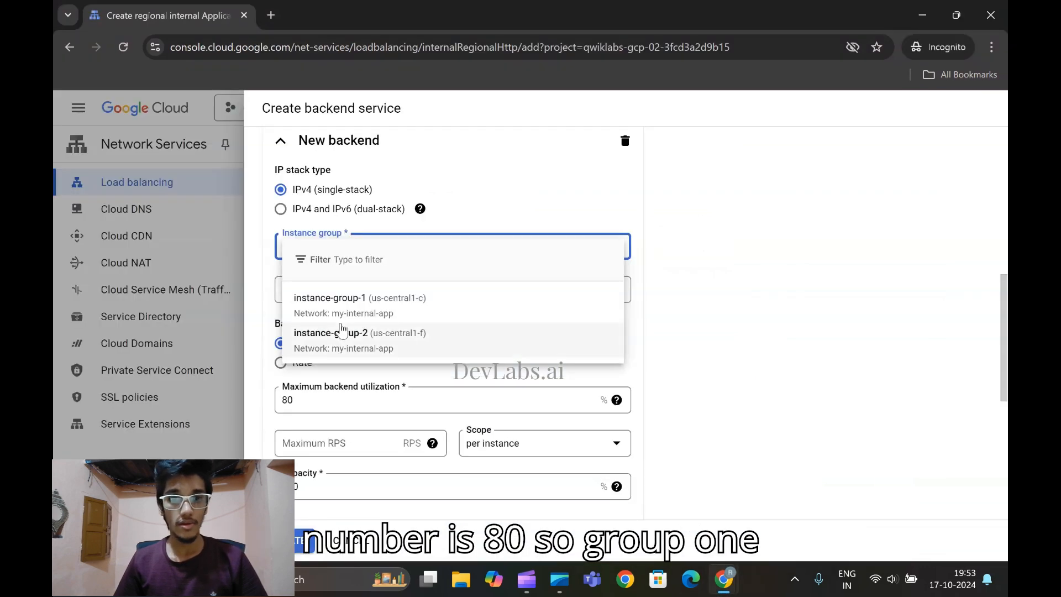
left_click(340, 307)
Set the new backend's port number to 80, check the lab's following instructions, and finish the backend
scroll(331, 266, "down", 2)
left_click(315, 216)
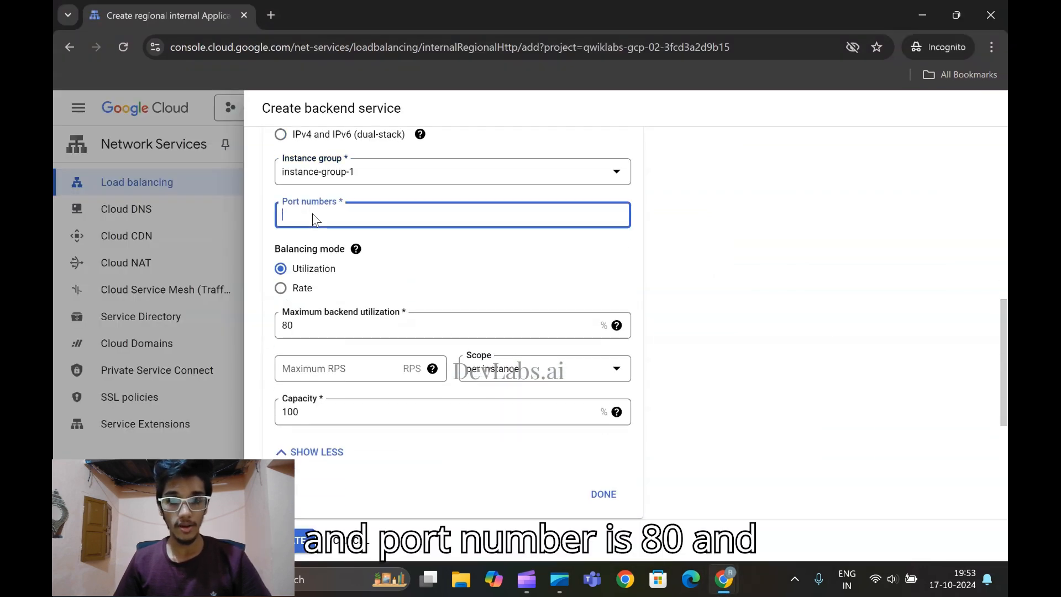
type("80")
scroll(349, 240, "down", 1)
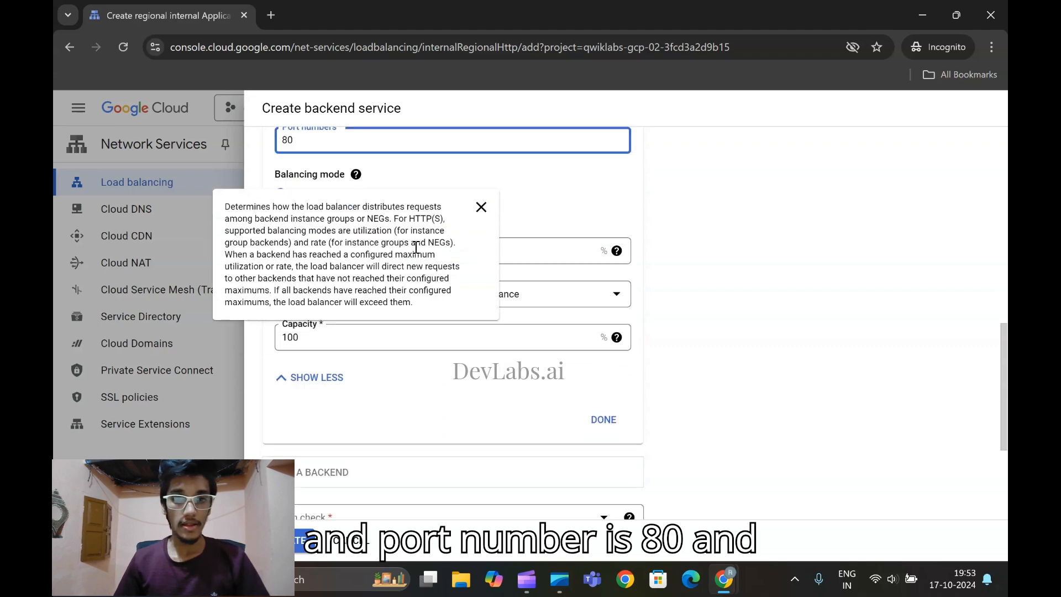
scroll(746, 323, "down", 1)
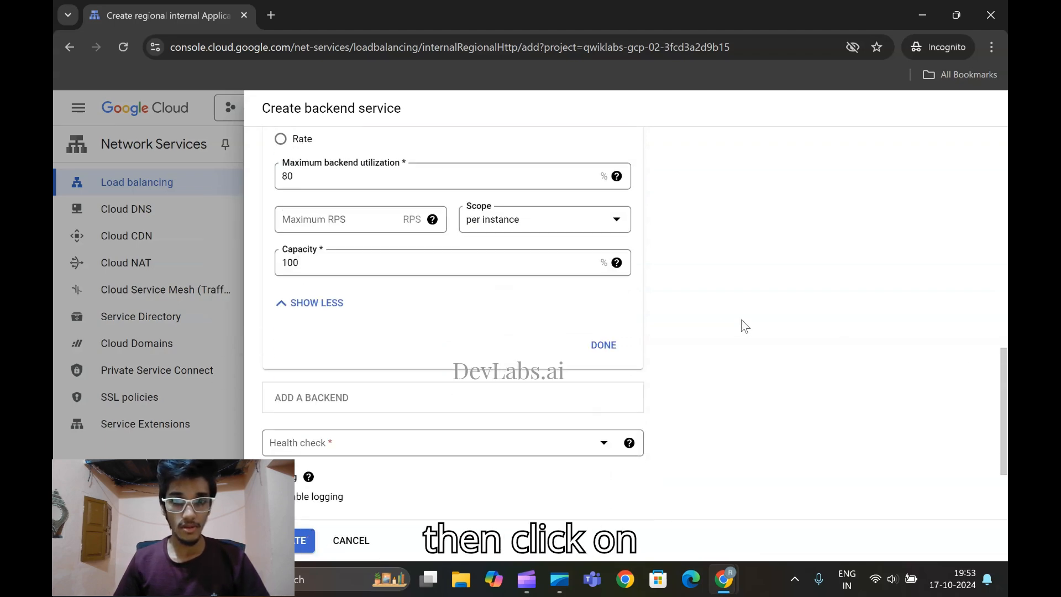
mouse_move(724, 575)
left_click(619, 457)
scroll(511, 391, "down", 1)
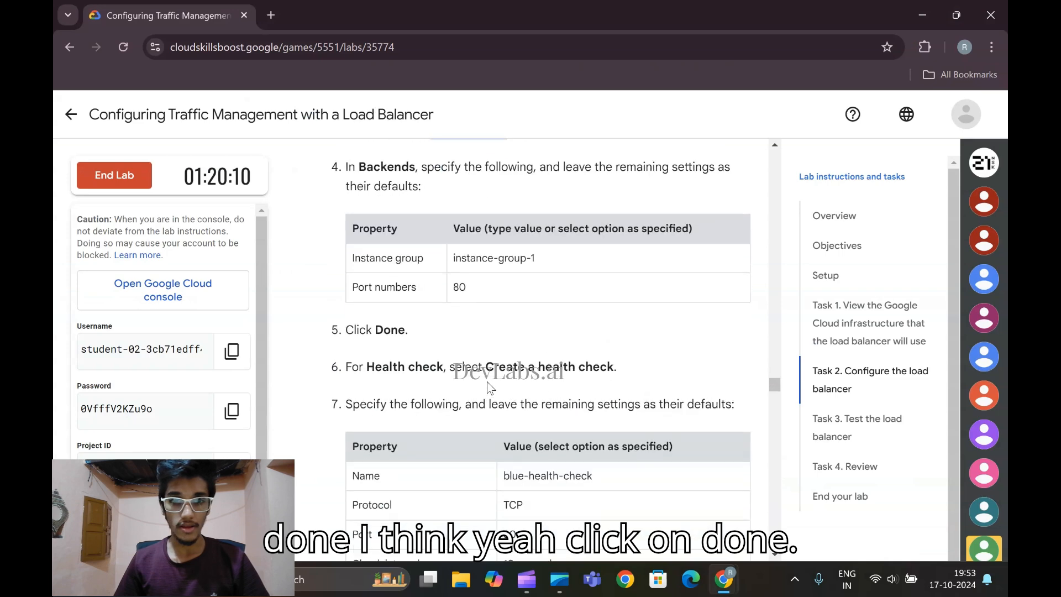
left_click(774, 525)
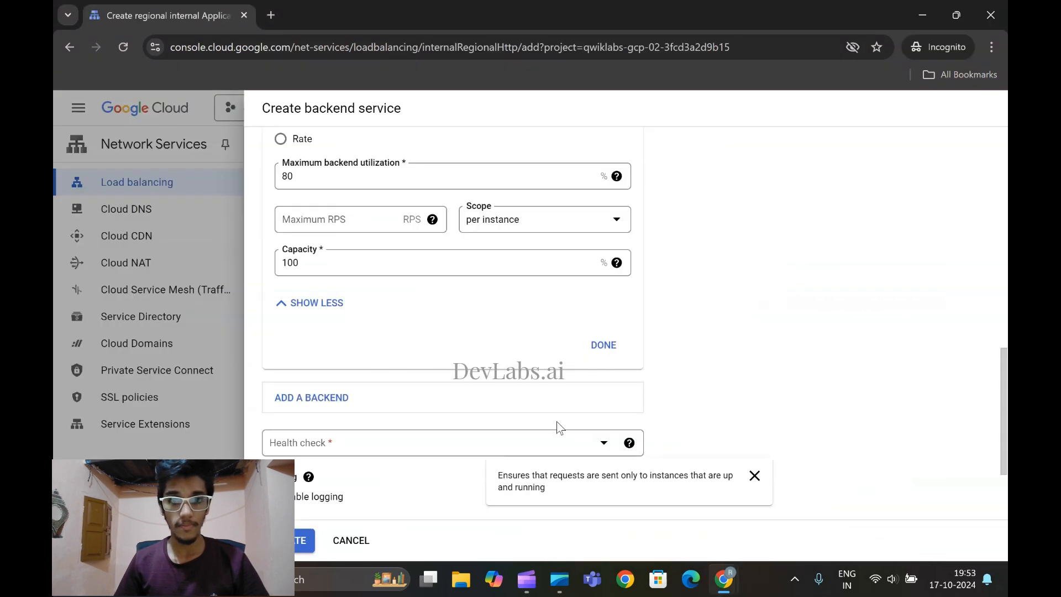
left_click(604, 346)
Start creating a health check for the backend service, copy blue-health-check from the lab, and enter it as the health check's name
left_click(482, 320)
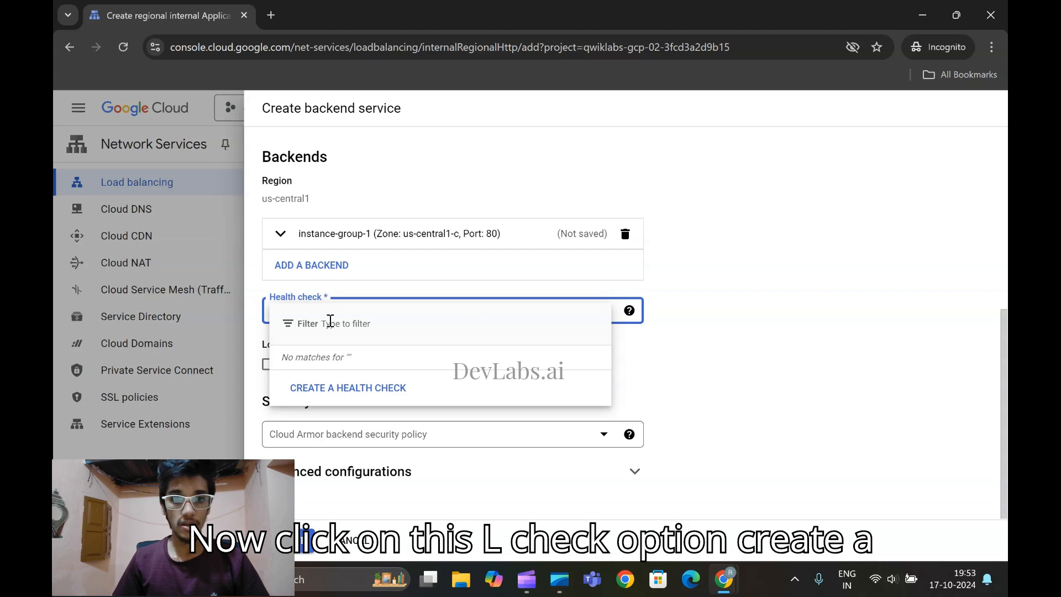
left_click(324, 388)
left_click(714, 162)
mouse_move(724, 579)
left_click(585, 463)
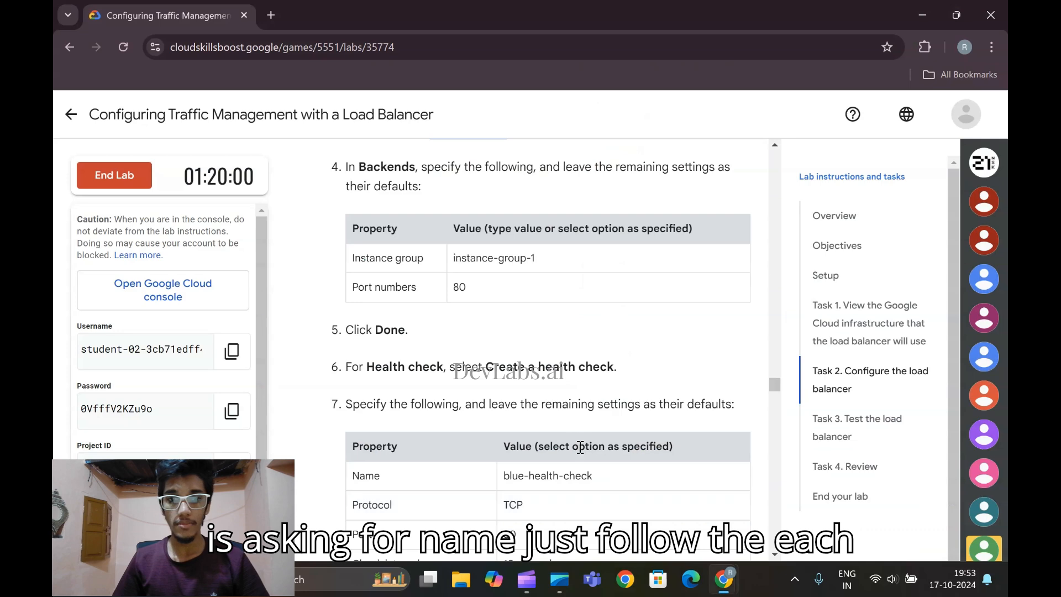
scroll(488, 308, "down", 3)
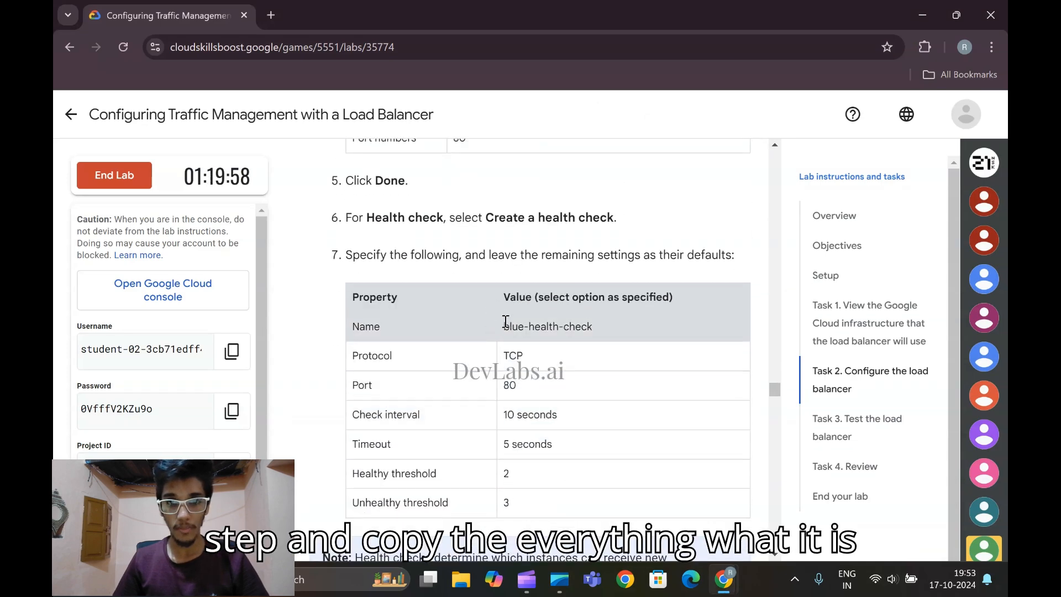
left_click_drag(503, 328, 601, 332)
key("ctrl+c")
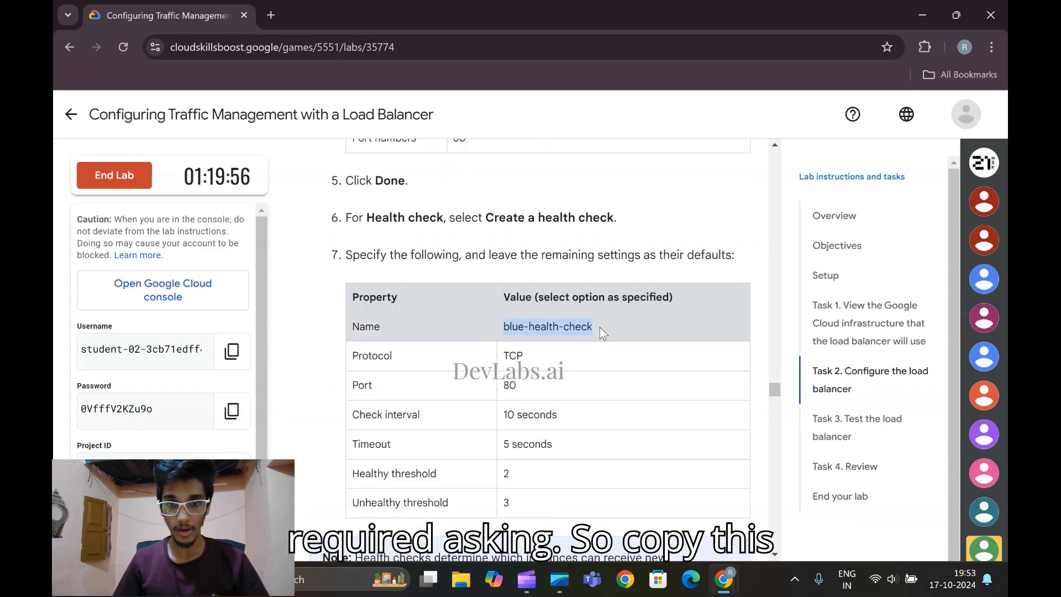
mouse_move(722, 586)
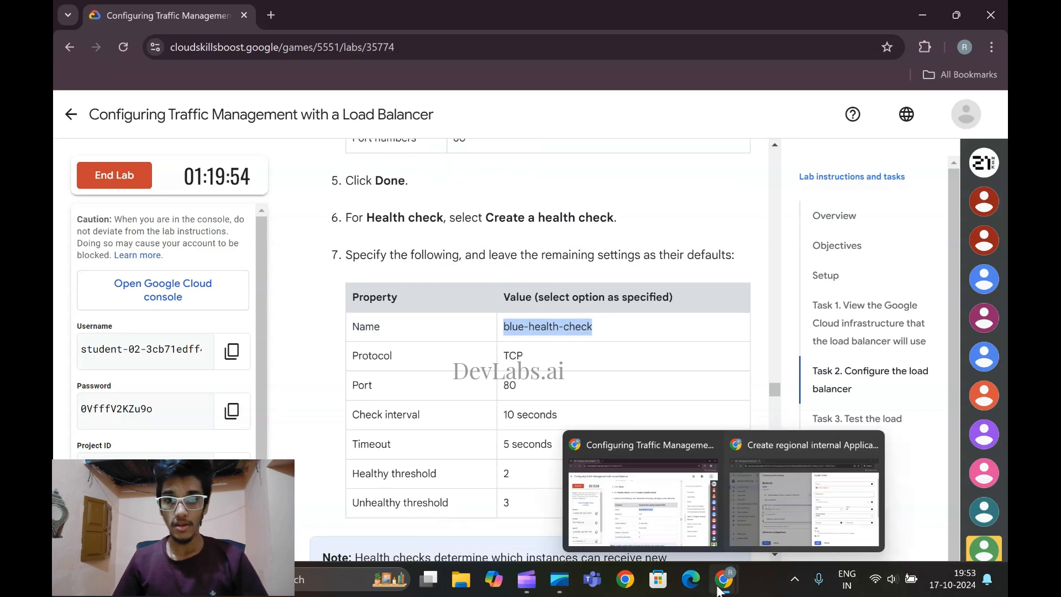
left_click(754, 485)
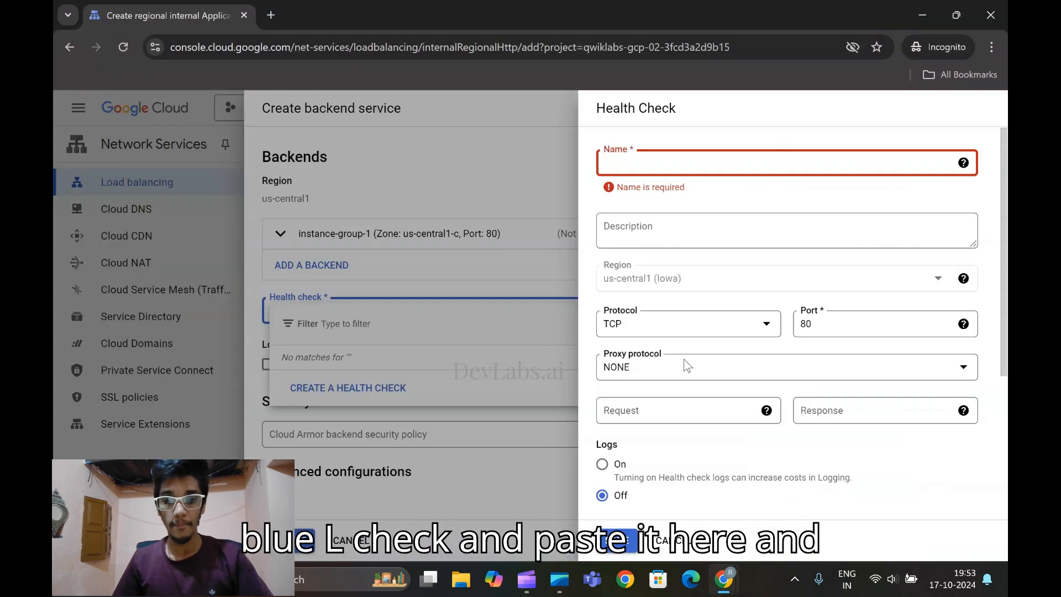
key("ctrl+v")
Set the health check's interval to 10 seconds and its unhealthy threshold to 2, and save the health check
scroll(687, 340, "down", 1)
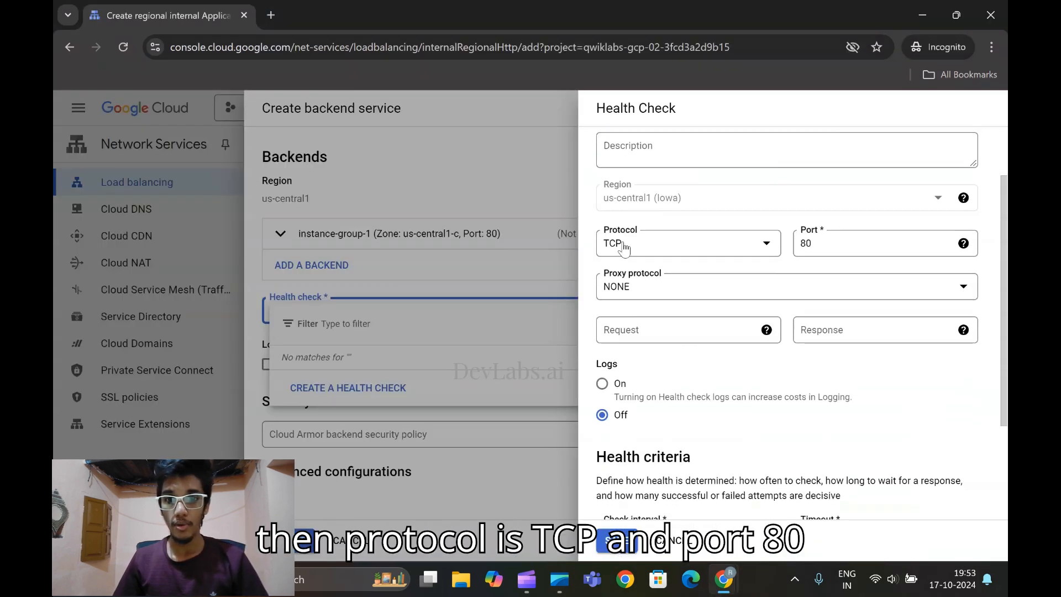
scroll(632, 371, "down", 2)
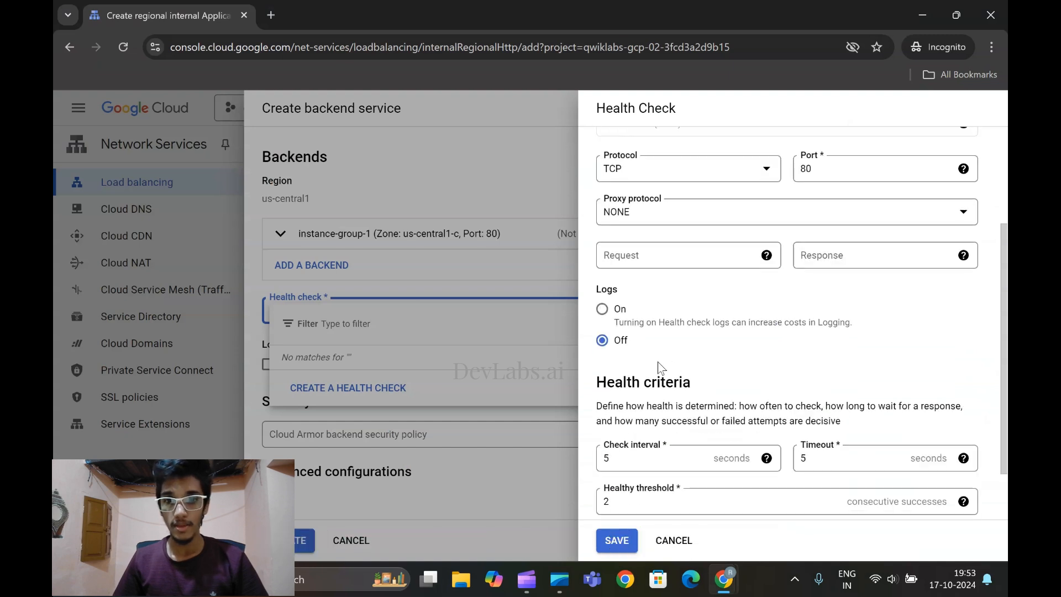
double_click(630, 388)
type("1")
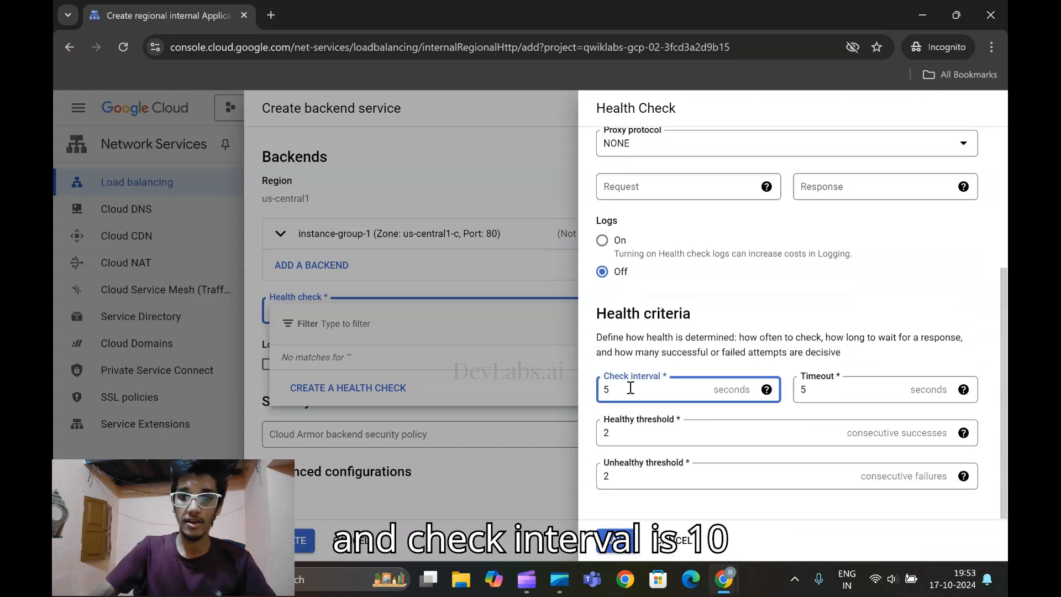
type("0")
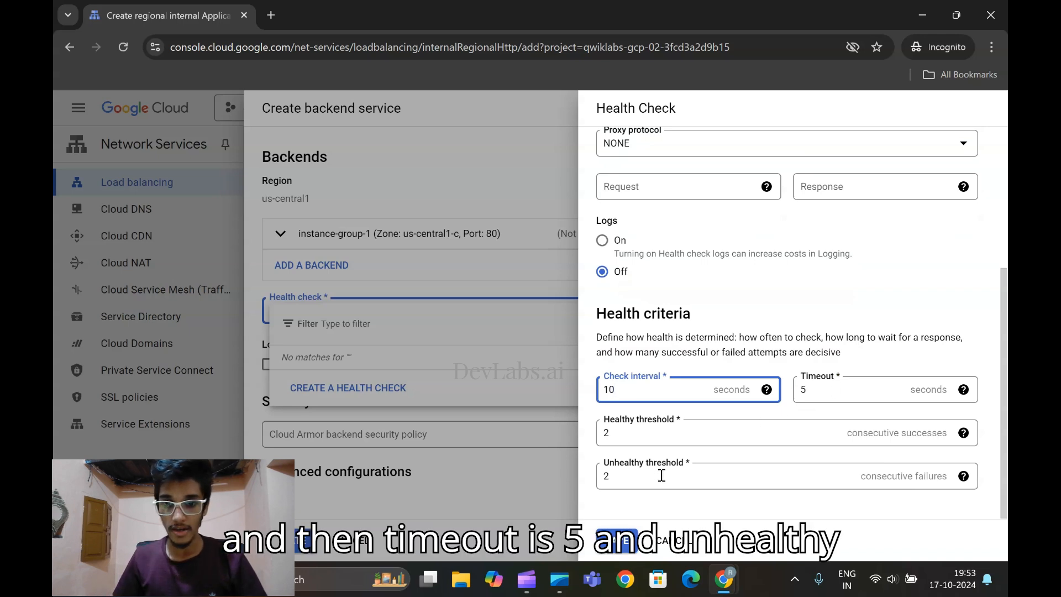
left_click(636, 480)
key("BackSpace")
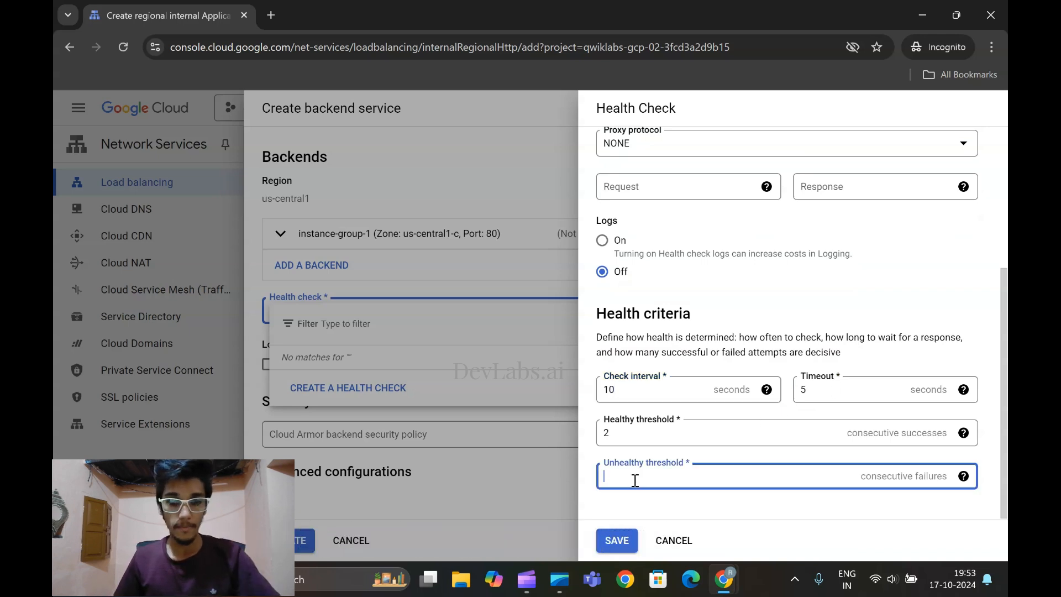
left_click(617, 540)
Compare the health check values with the lab, read its following instructions, and create the blue-service backend service
mouse_move(725, 579)
left_click(669, 469)
scroll(596, 470, "down", 1)
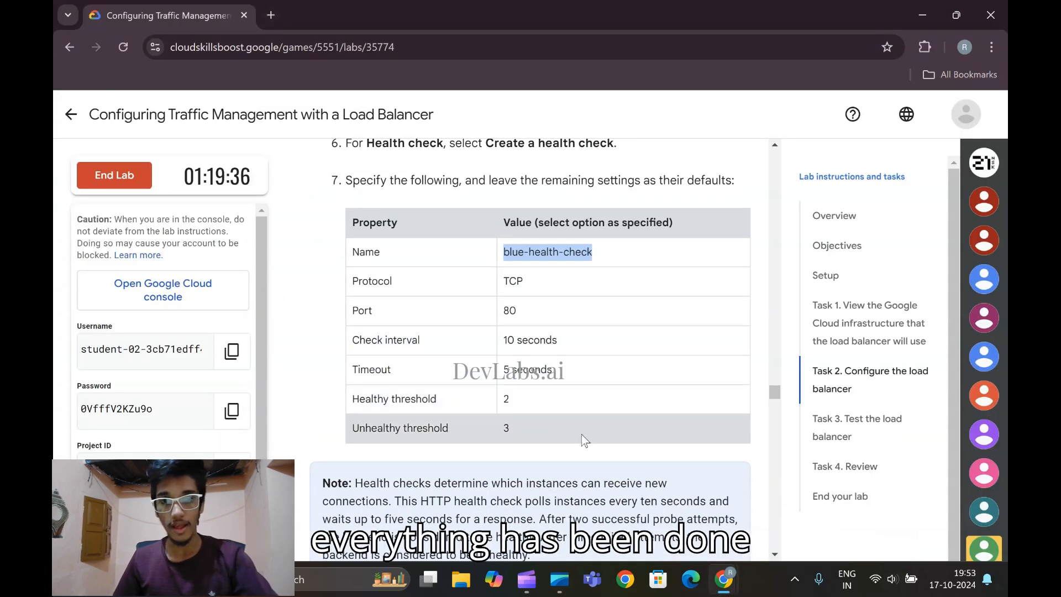
scroll(517, 389, "down", 1)
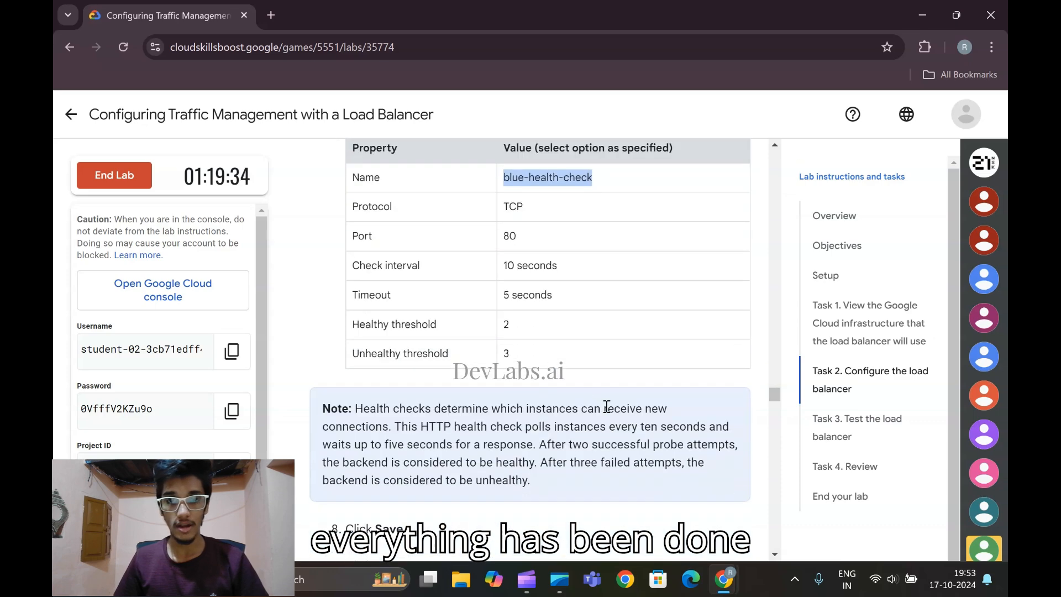
scroll(483, 376, "down", 3)
mouse_move(725, 580)
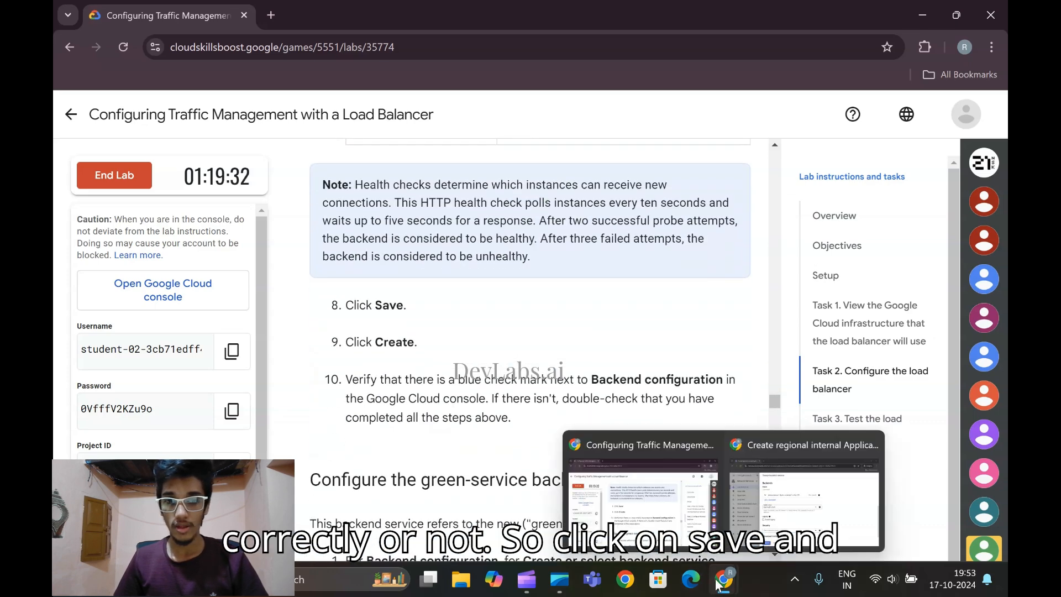
left_click(677, 467)
scroll(393, 486, "down", 1)
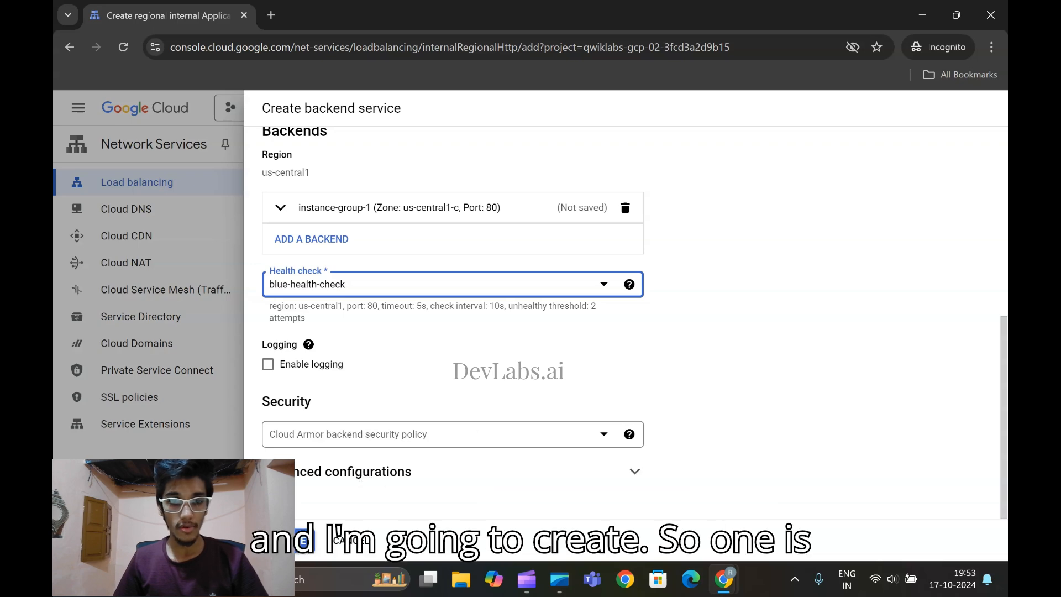
left_click(289, 541)
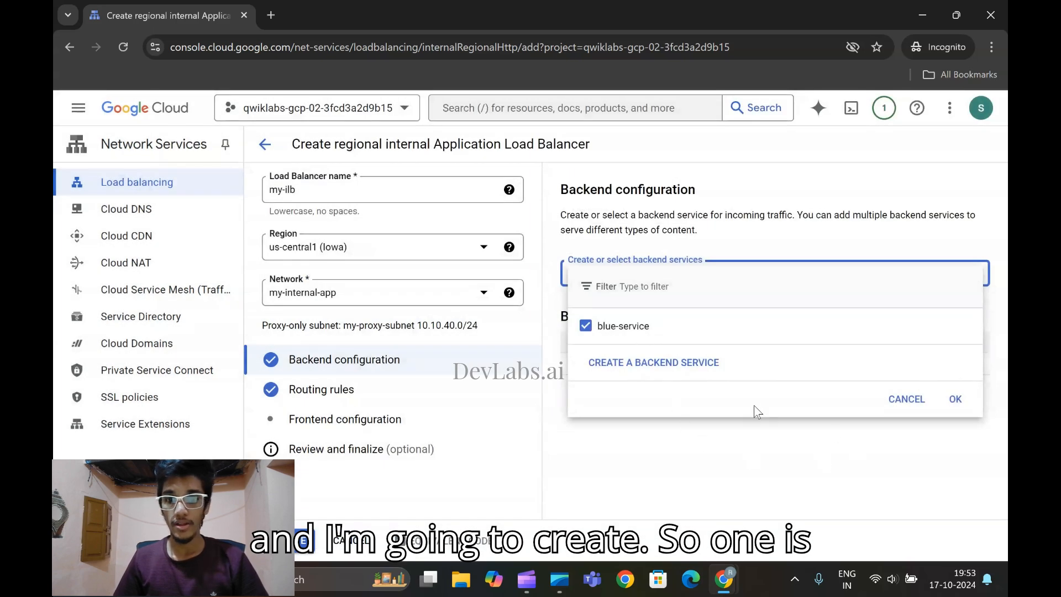
Start creating another backend service, copy green-service from the lab without the full stop, and enter it as the name
left_click(654, 369)
mouse_move(729, 595)
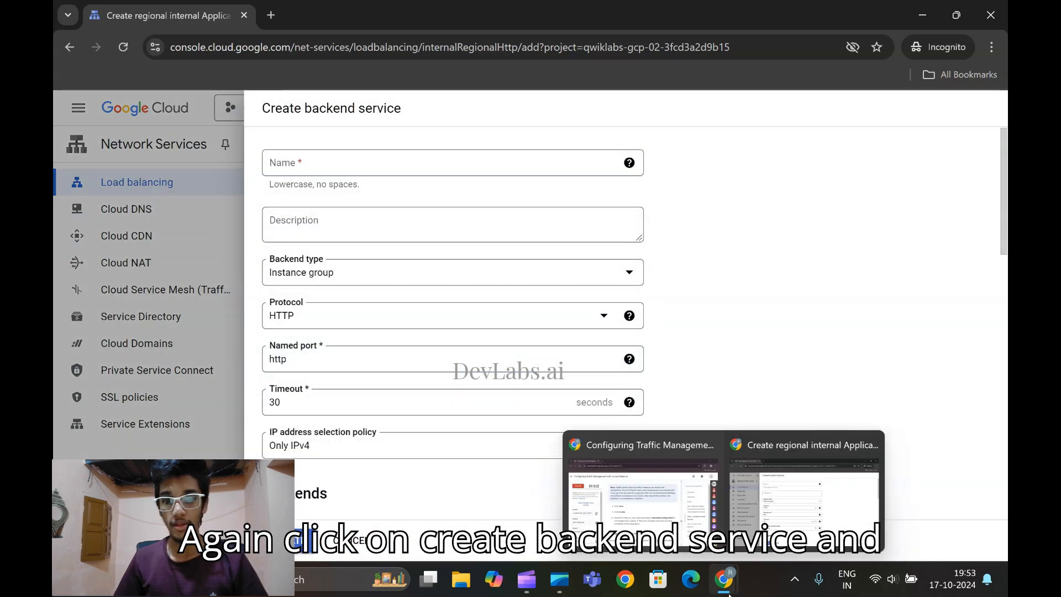
left_click(642, 497)
scroll(388, 204, "down", 6)
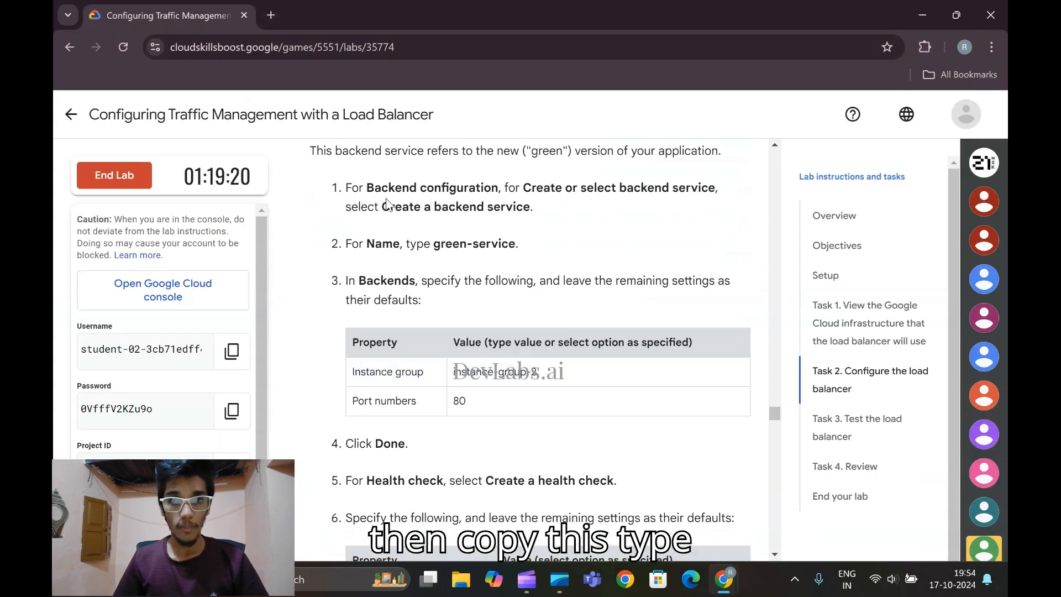
left_click_drag(434, 243, 515, 245)
key("ctrl+c")
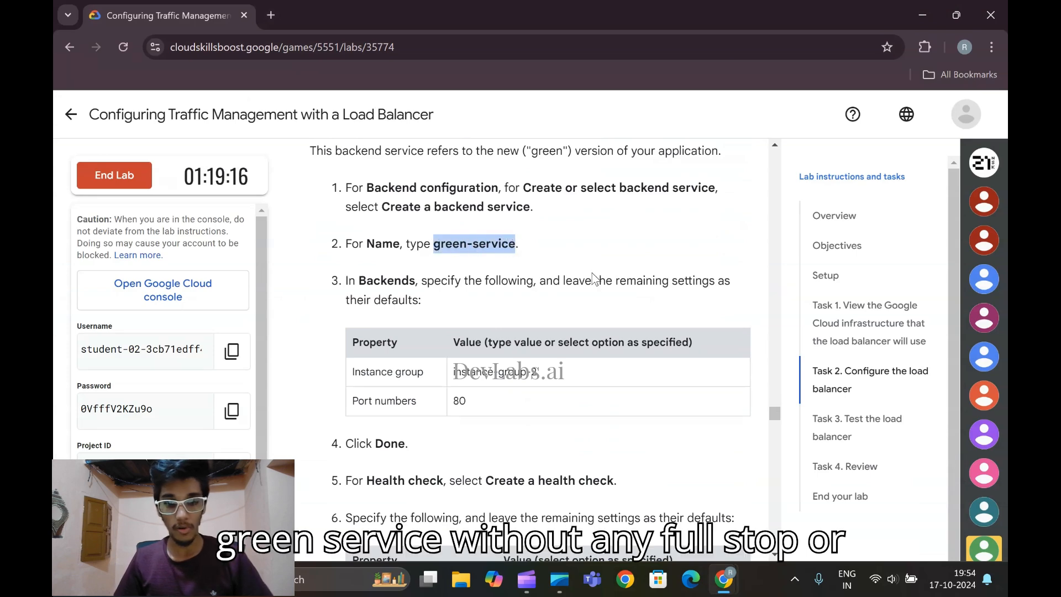
mouse_move(723, 577)
left_click(804, 497)
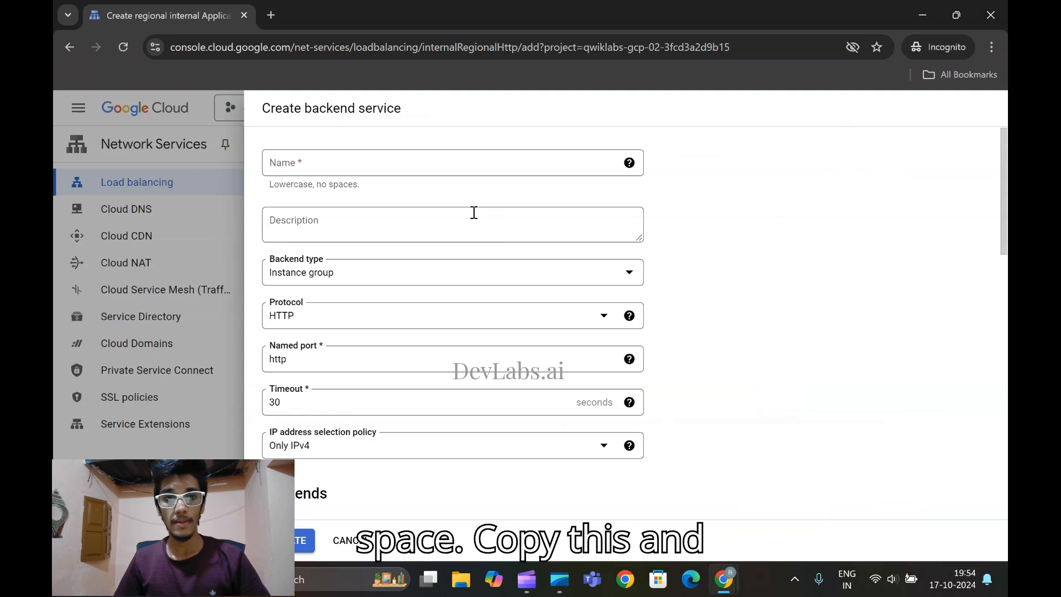
left_click(344, 160)
key("ctrl+v")
Select instance-group-2 as the new backend's instance group and check the required port number in the lab
scroll(354, 182, "down", 5)
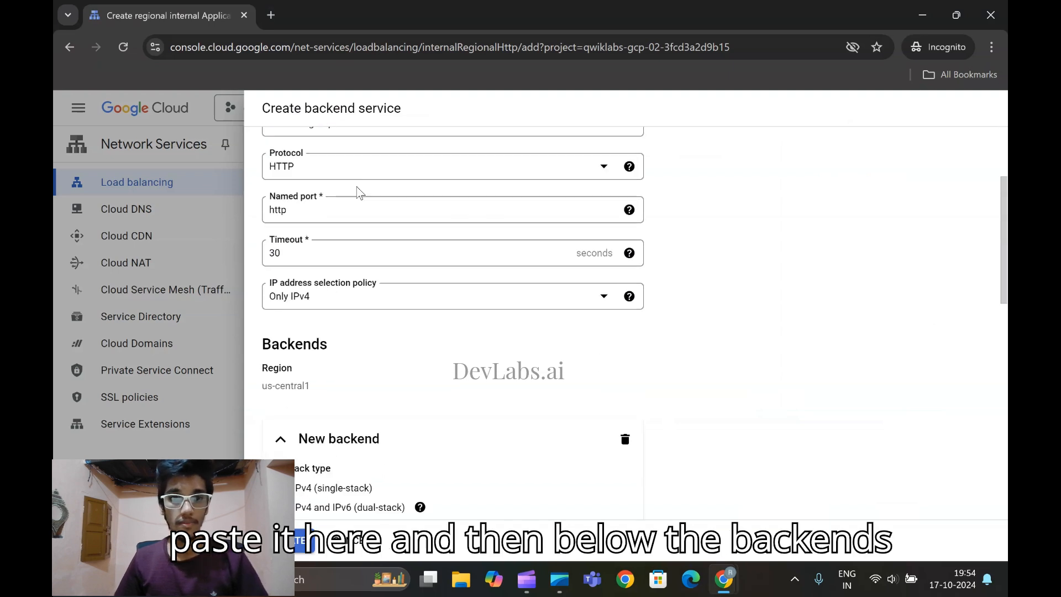
scroll(425, 299, "down", 3)
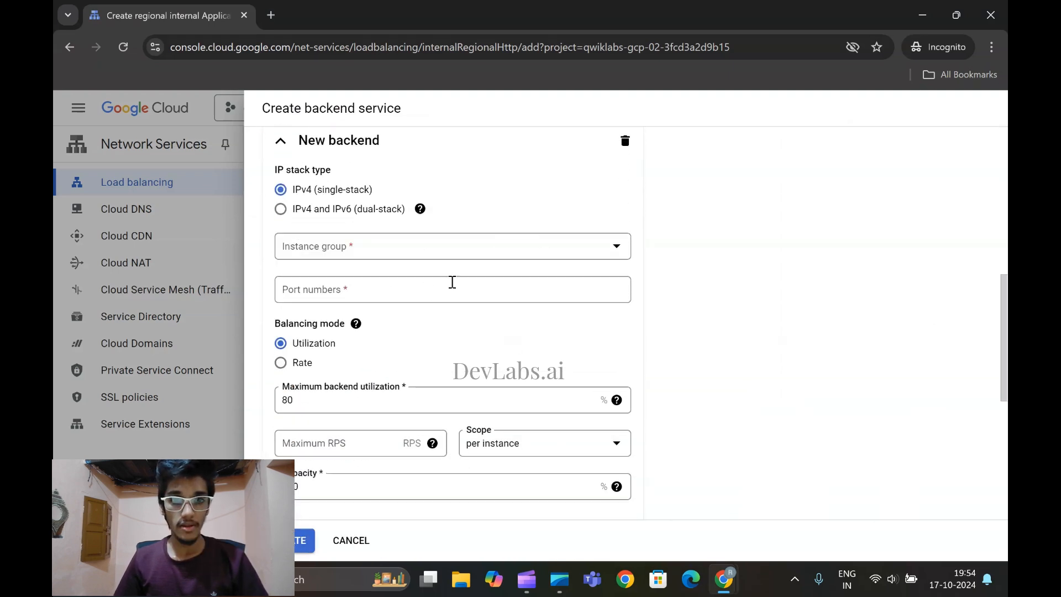
left_click(430, 251)
left_click(435, 335)
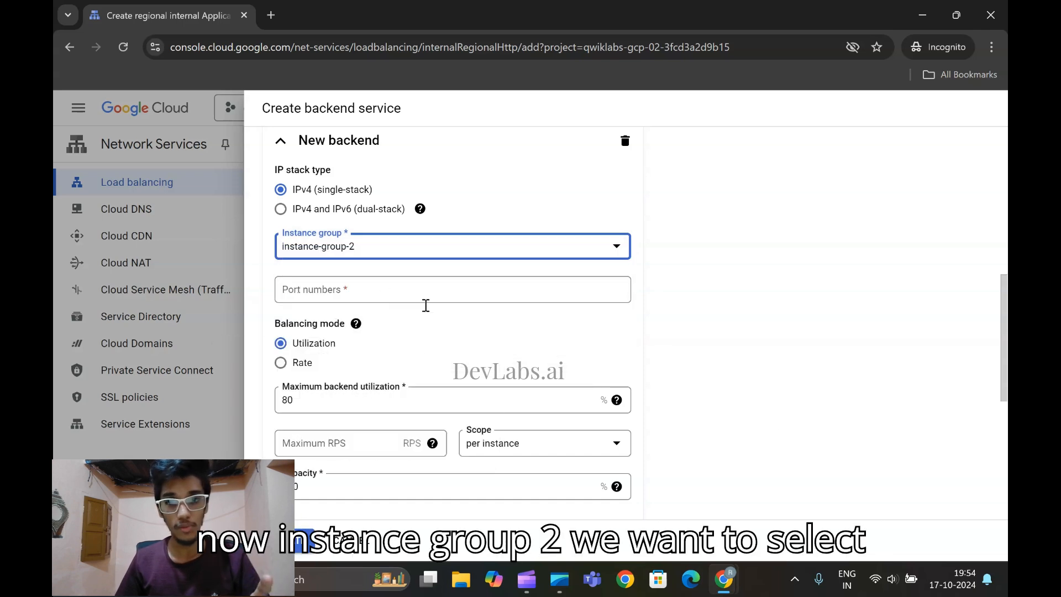
left_click(728, 579)
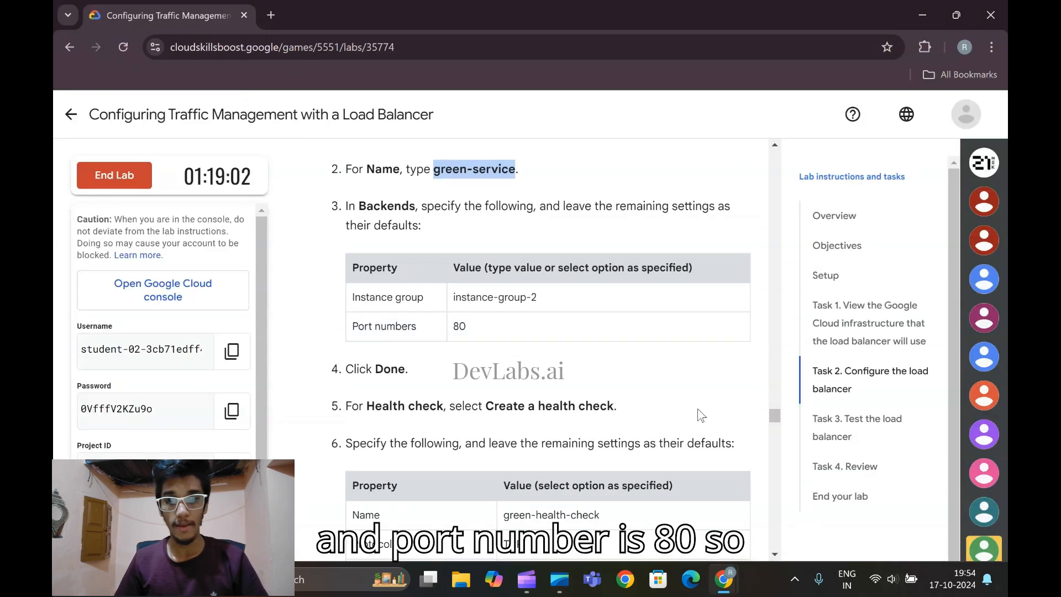
left_click(804, 498)
Set the instance-group-2 backend's port number to 80 and finish the backend
left_click(355, 295)
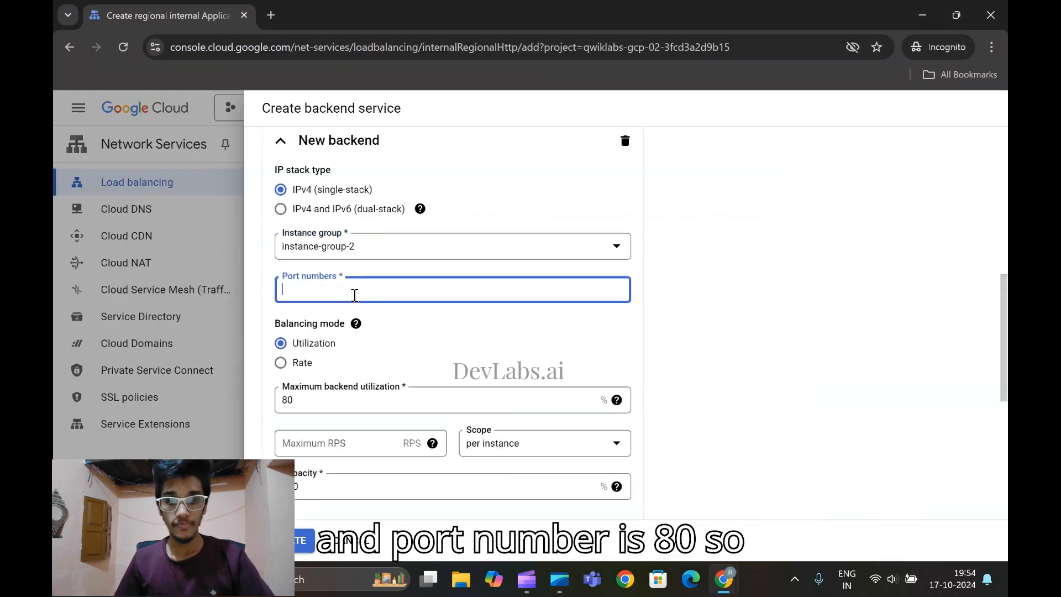
type("80")
scroll(355, 295, "down", 2)
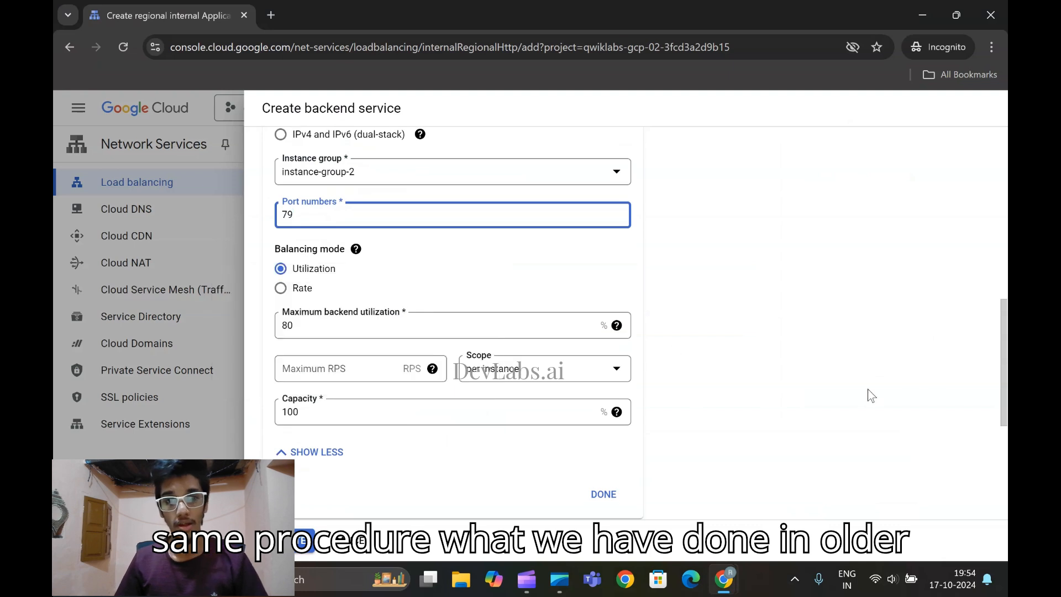
scroll(578, 381, "down", 2)
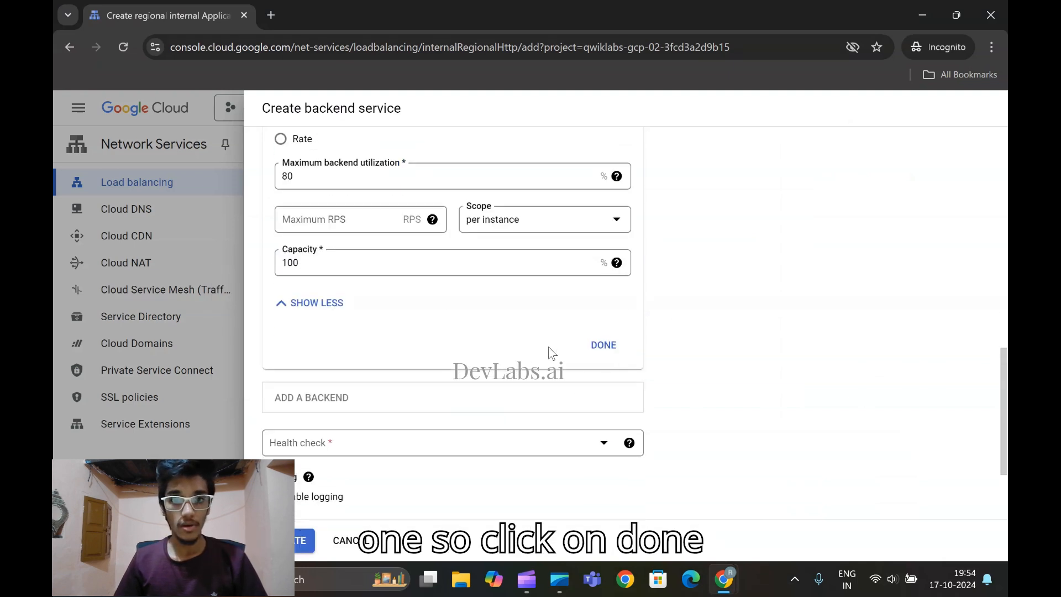
scroll(641, 379, "up", 2)
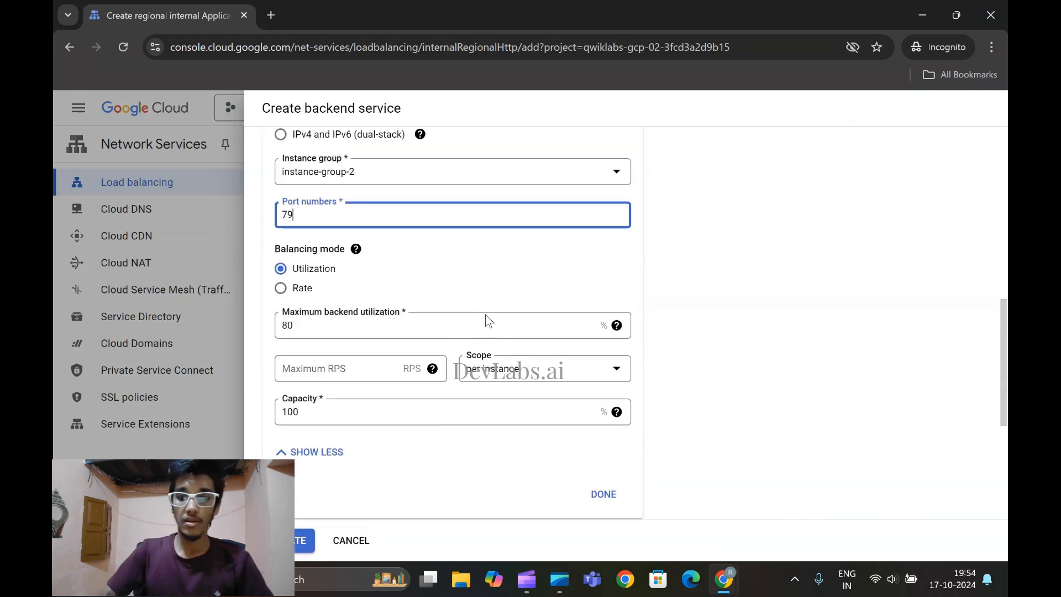
key("BackSpace")
key("BackSpace")
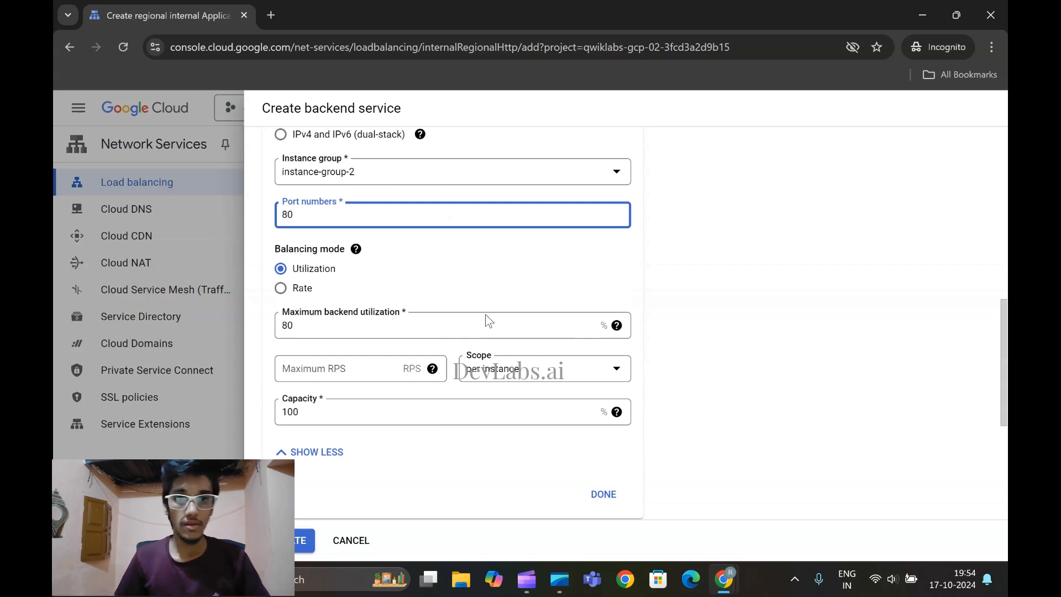
scroll(478, 311, "down", 1)
left_click(603, 421)
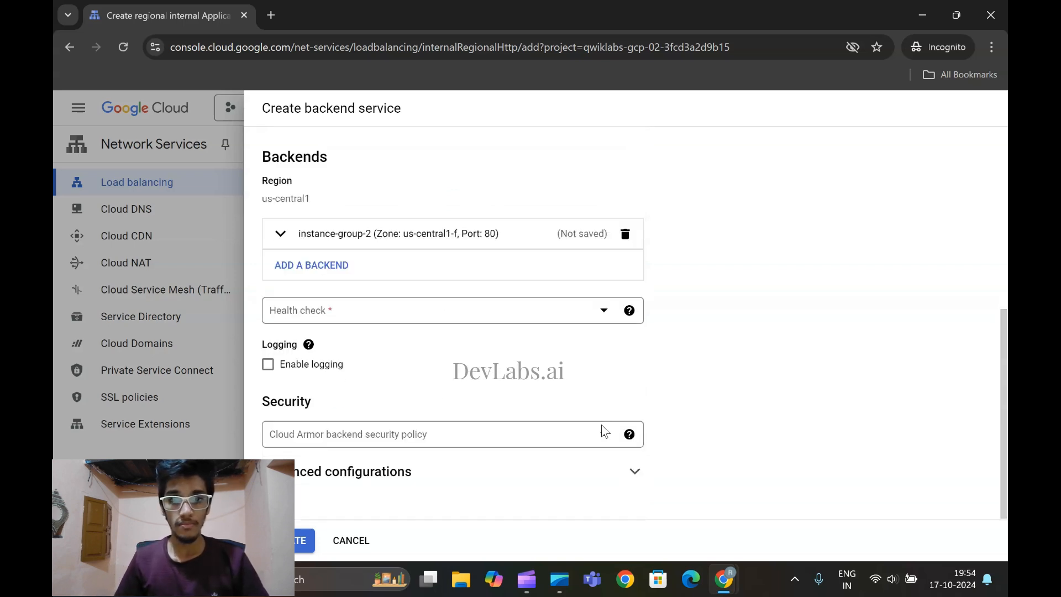
Start creating a health check for the instance-group-2 backend service, copy green-health-check from the lab, and enter it as the name
left_click(397, 312)
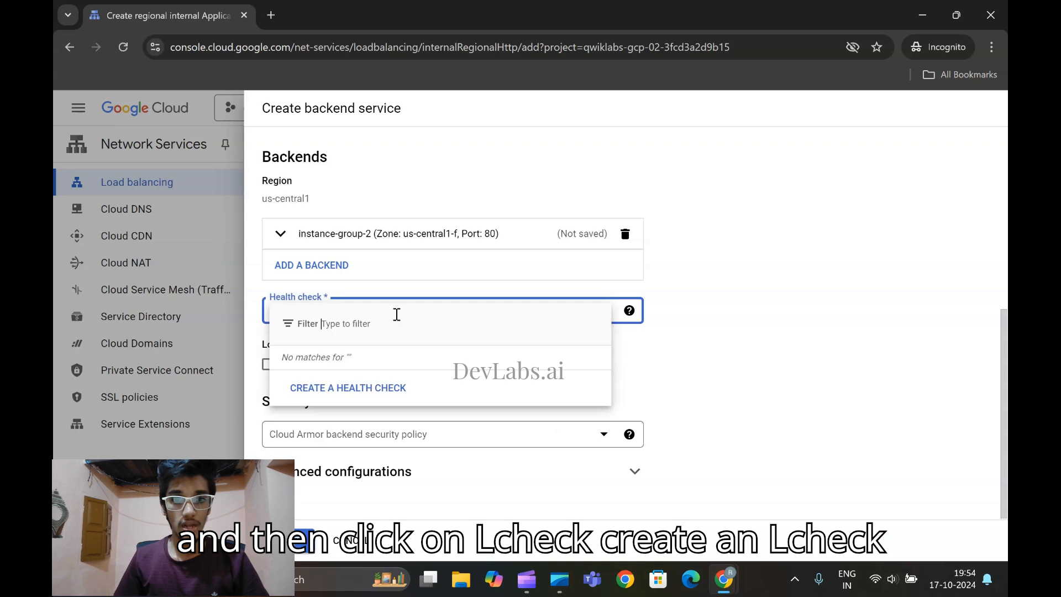
left_click(386, 391)
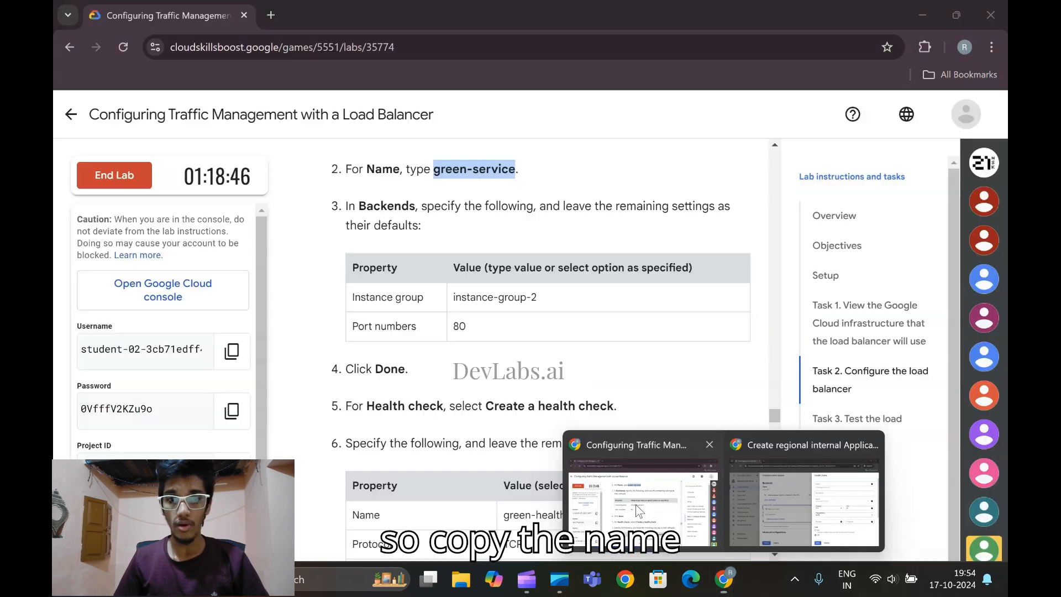
left_click(639, 510)
scroll(519, 390, "down", 3)
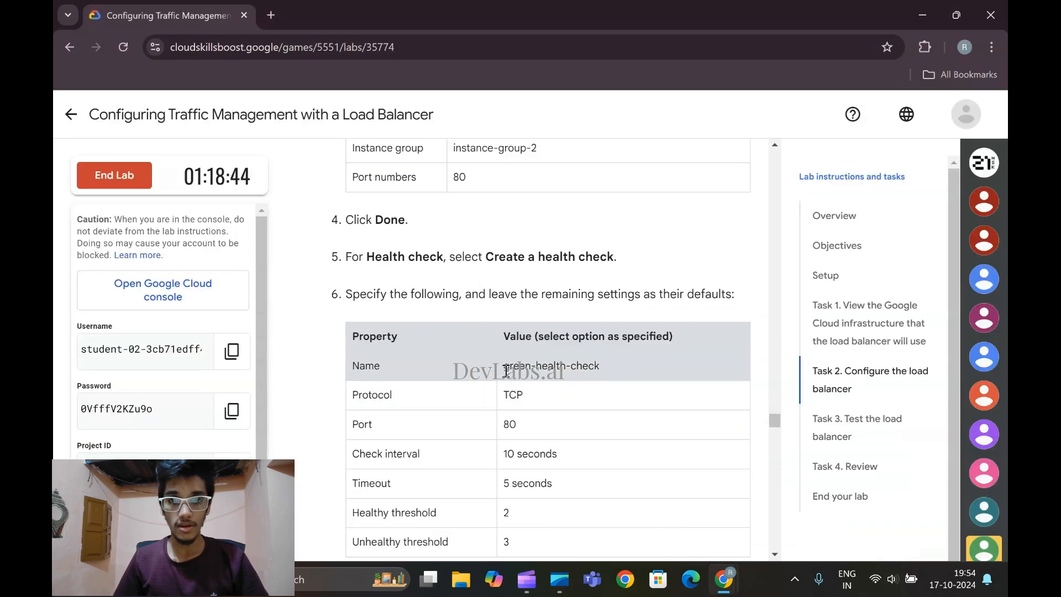
left_click_drag(507, 366, 604, 377)
key("ctrl+c")
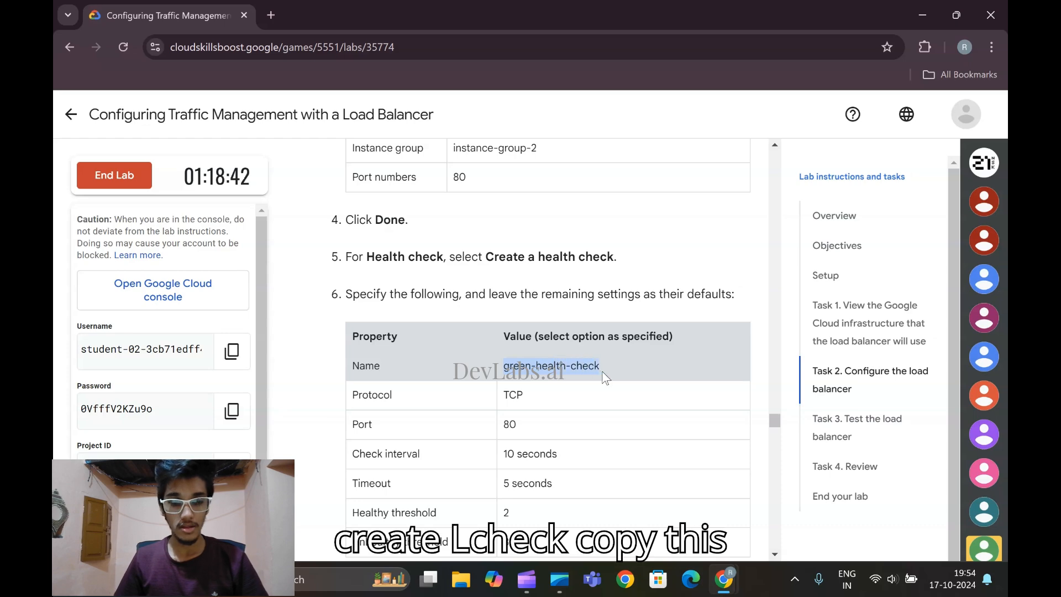
mouse_move(724, 577)
left_click(747, 519)
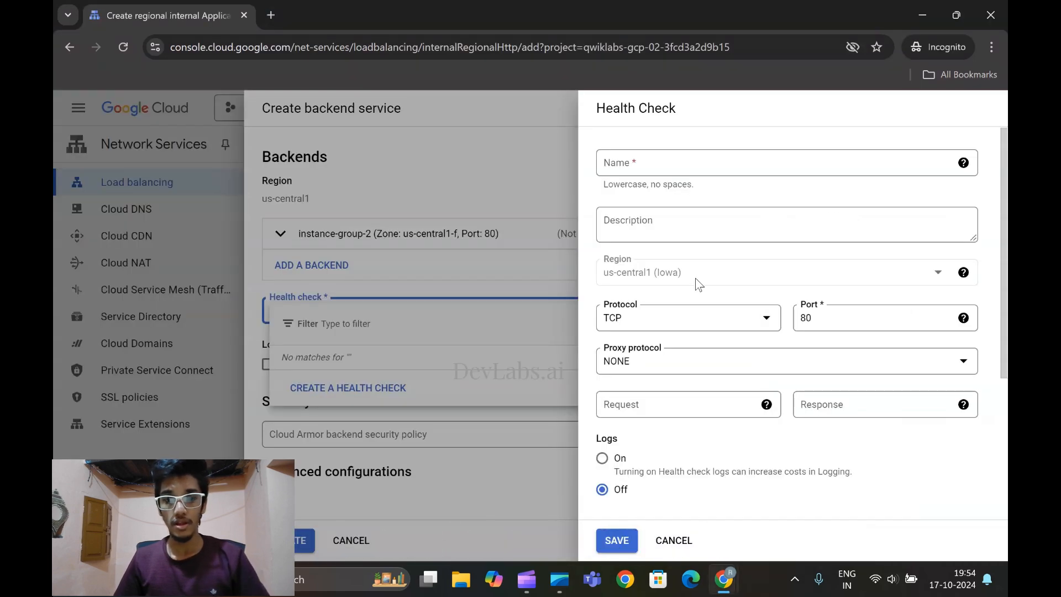
left_click(640, 161)
key("ctrl+v")
Set the green-health-check check interval to 10 seconds and unhealthy threshold to 3, and save the health check
scroll(701, 240, "down", 2)
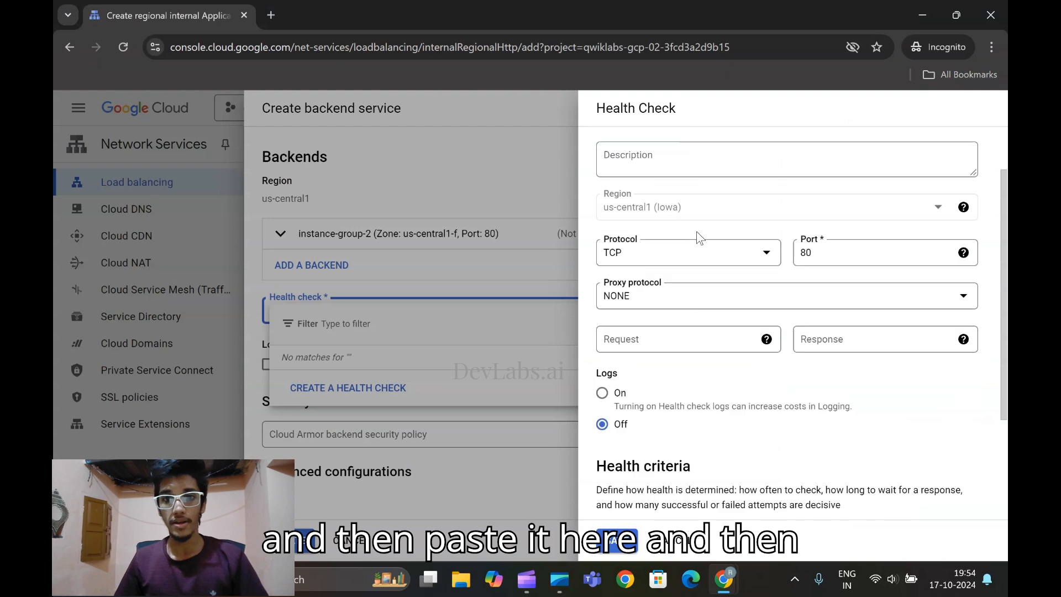
scroll(701, 240, "down", 1)
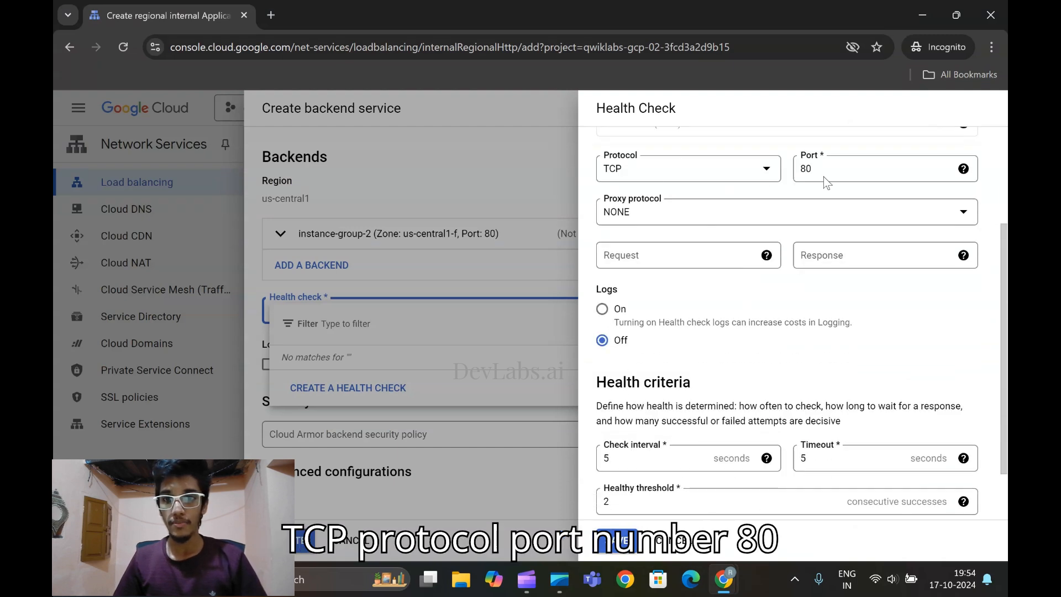
scroll(765, 305, "down", 1)
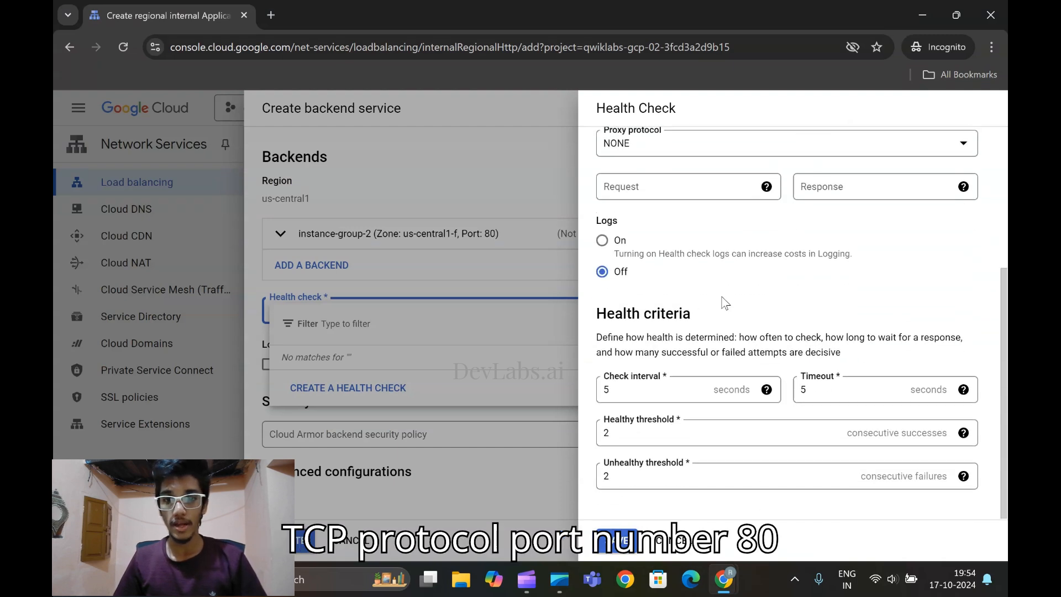
left_click(630, 390)
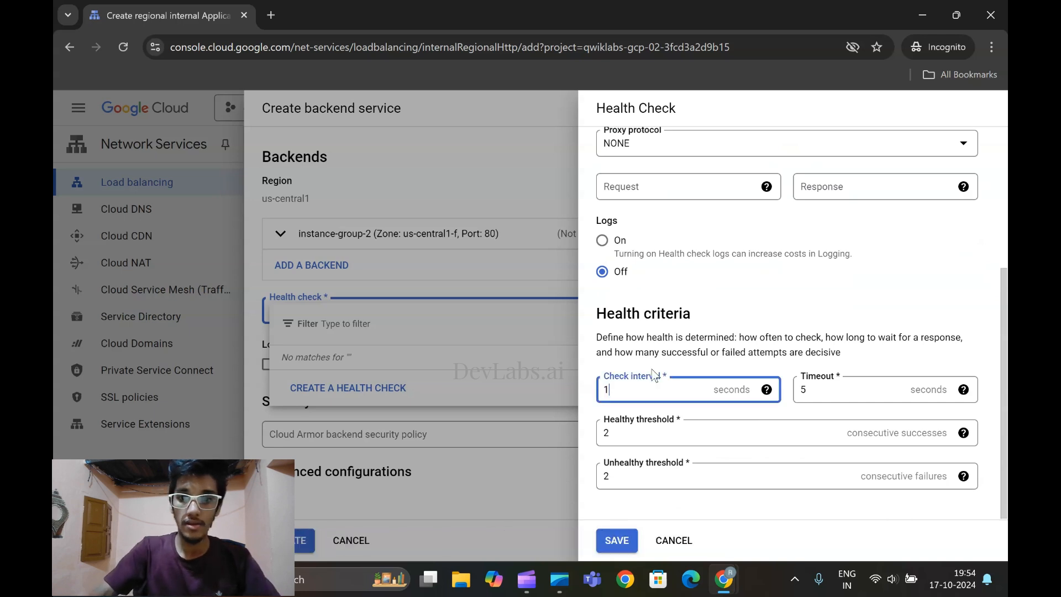
left_click(623, 474)
key("BackSpace")
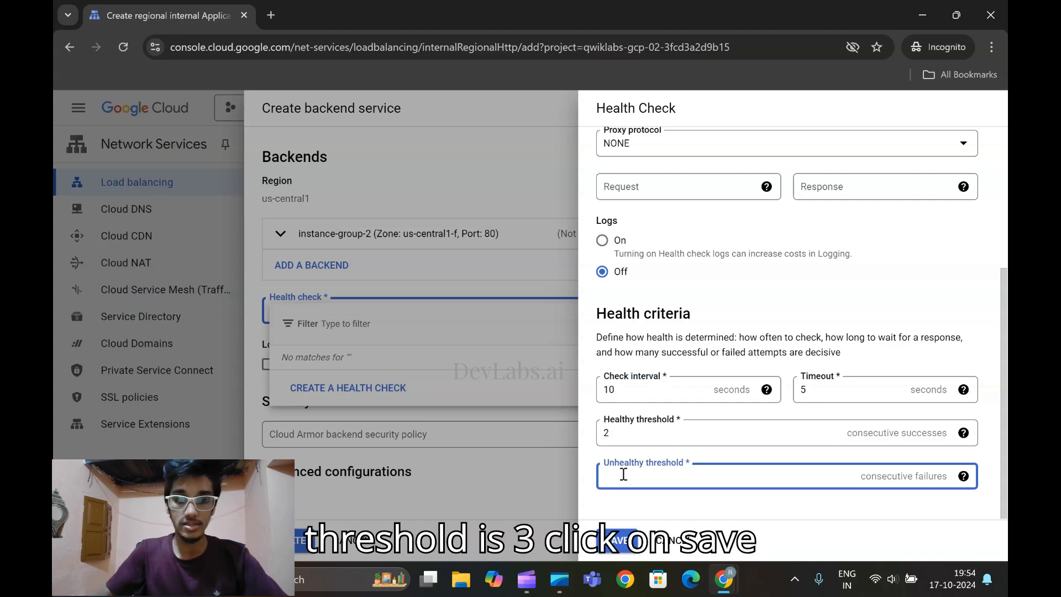
type("3")
left_click(620, 541)
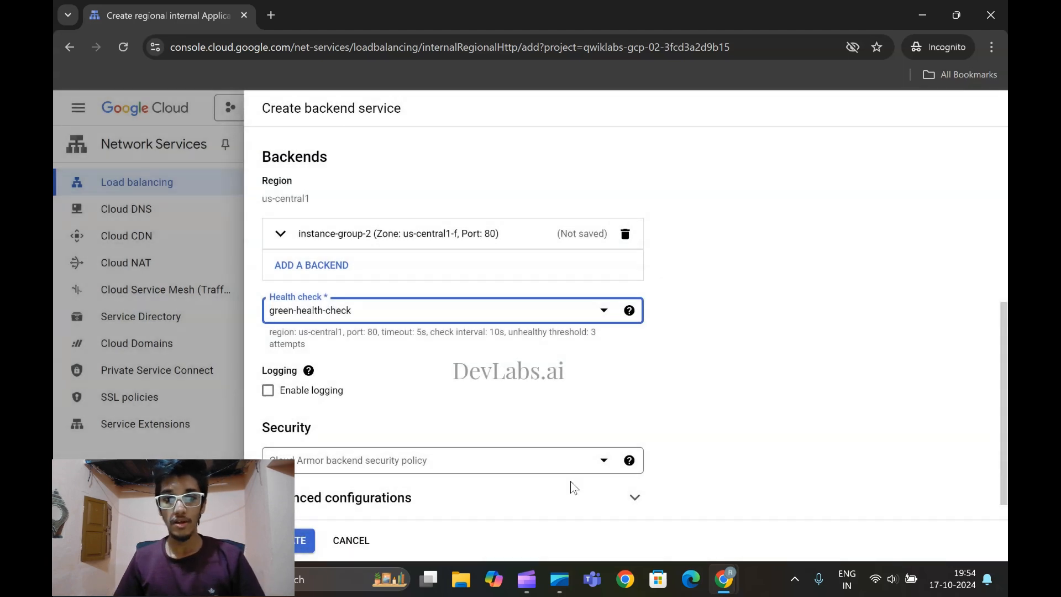
Create the green-service backend service, accept blue-service and green-service as the backends, and read the lab's blue-green routing rule instructions
left_click(298, 548)
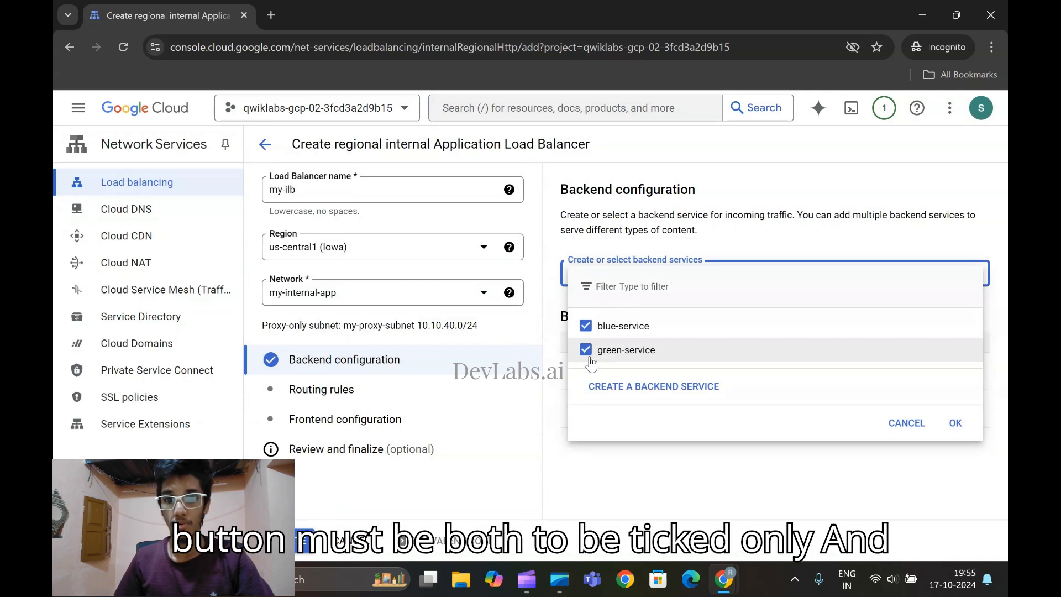
left_click(957, 423)
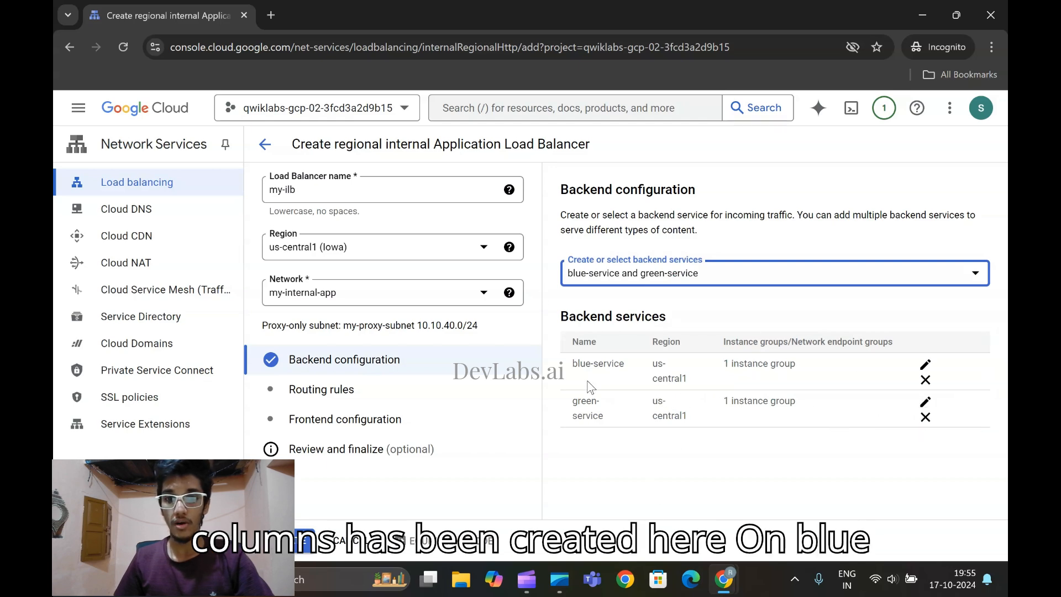
left_click(723, 578)
scroll(564, 416, "down", 6)
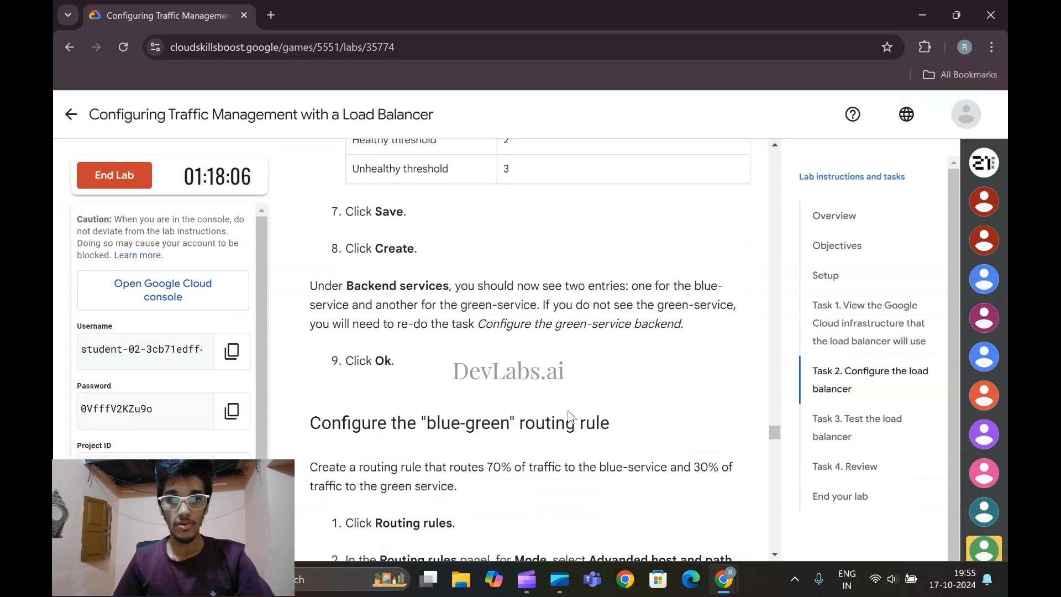
scroll(571, 418, "down", 1)
scroll(575, 418, "down", 2)
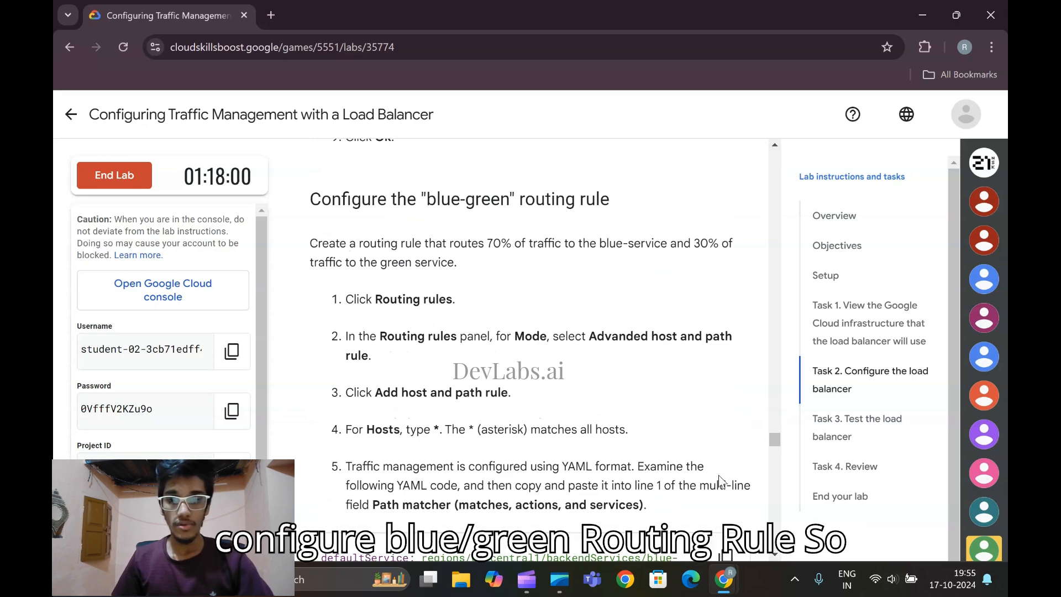
Switch the routing rules to advanced host and path rule mode and add a rule with * as the host
mouse_move(722, 563)
left_click(807, 522)
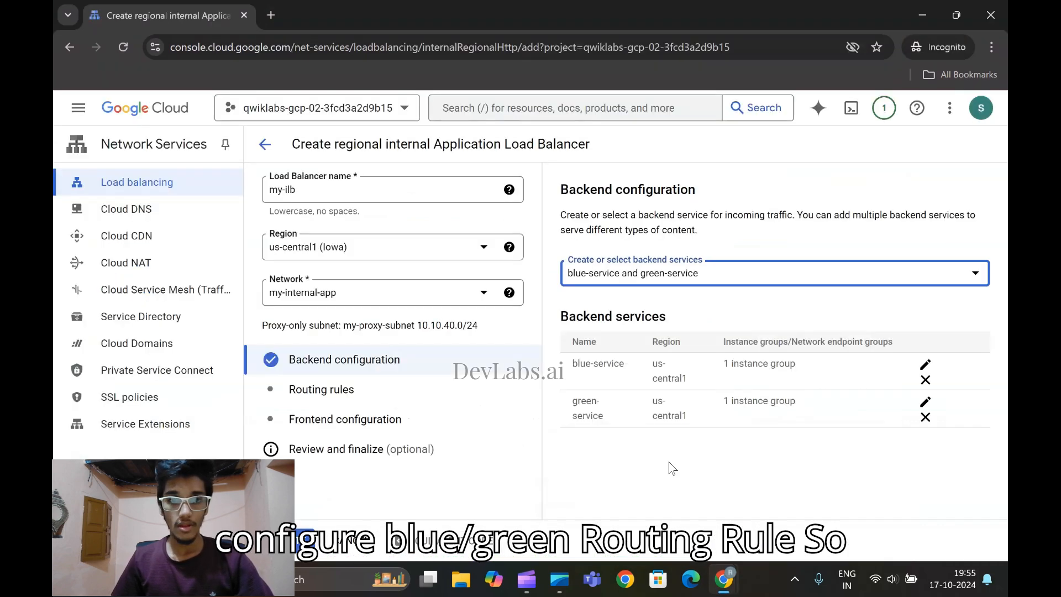
left_click(360, 399)
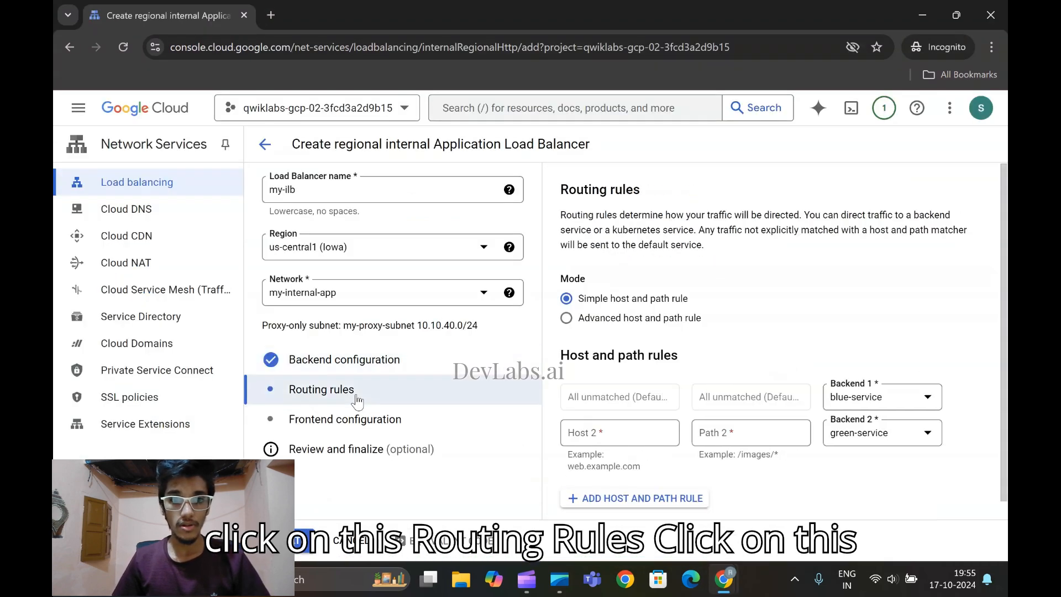
left_click(567, 321)
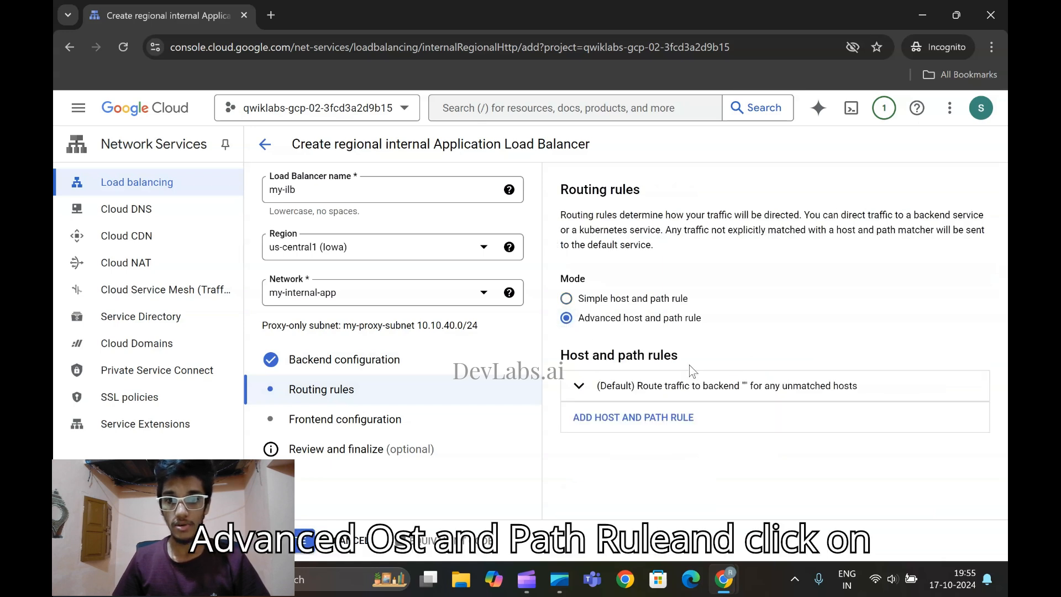
left_click(624, 418)
scroll(770, 443, "down", 2)
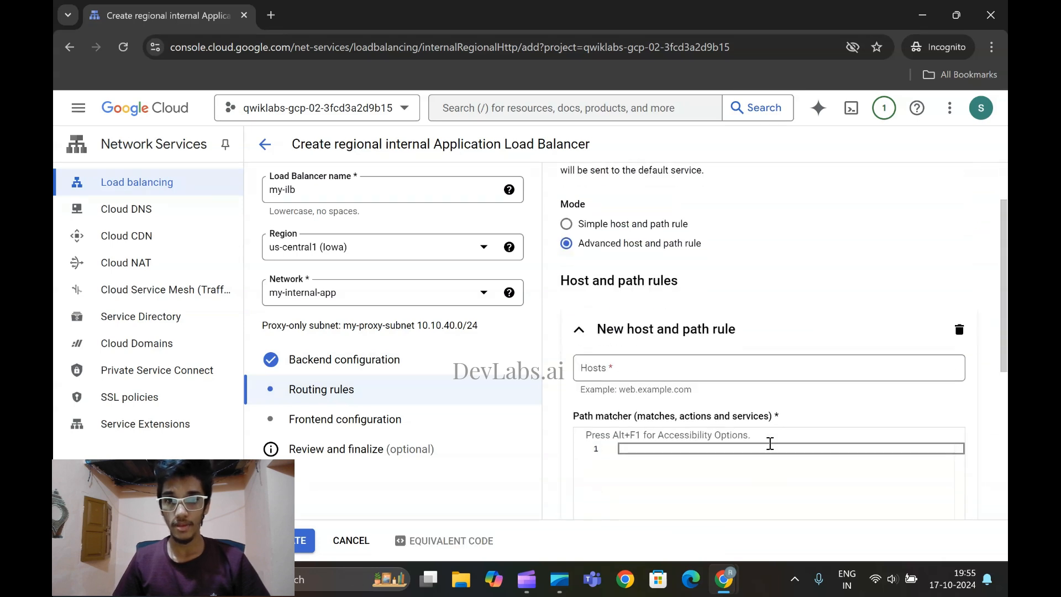
left_click(676, 368)
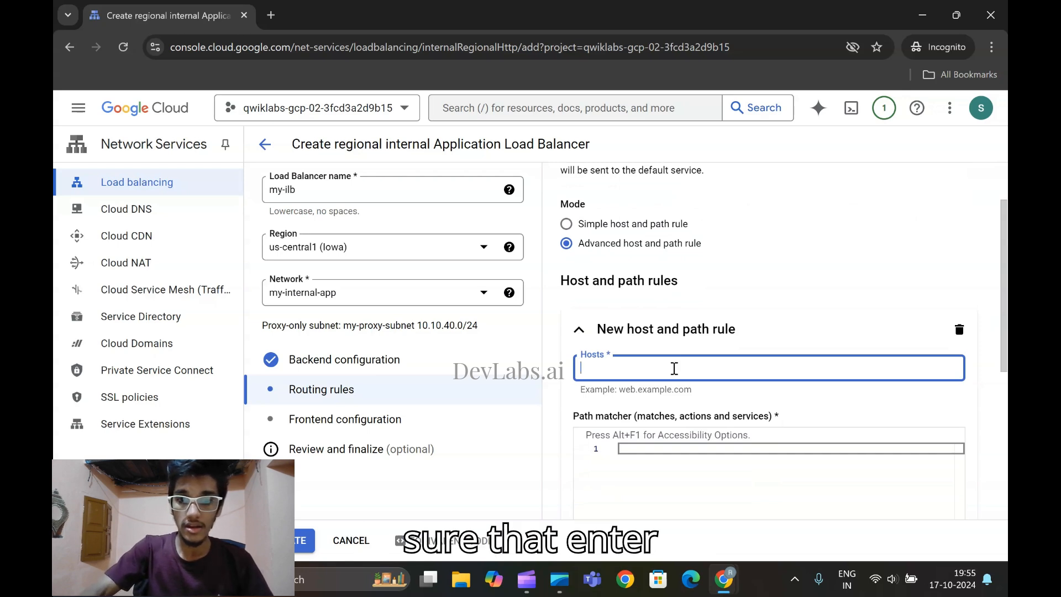
type("*")
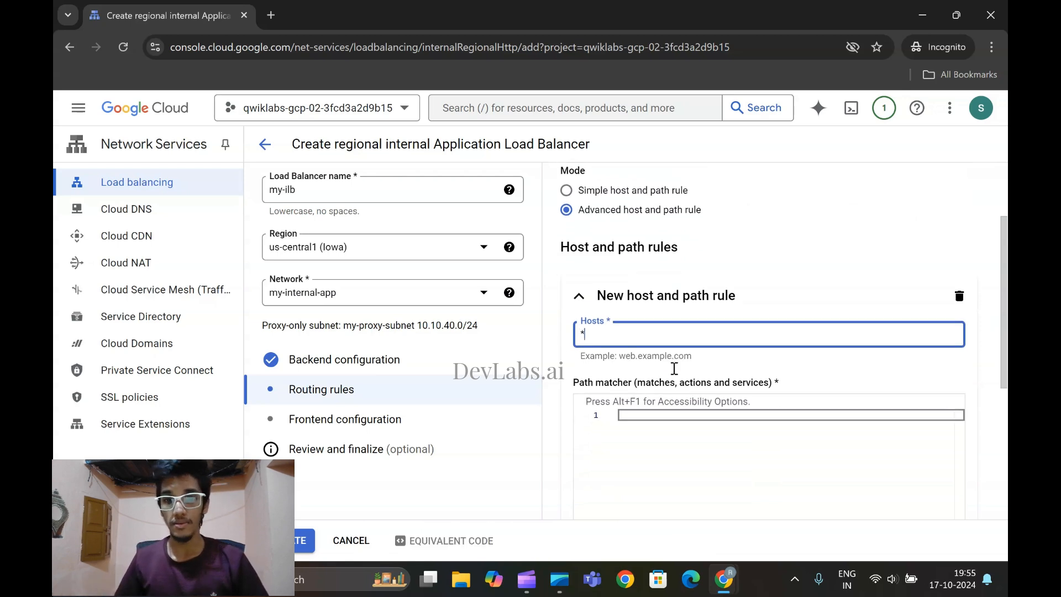
Copy the lab's YAML code into the new rule's path matcher, weighting blue-service 70 and green-service 30, and finish the rule
mouse_move(724, 579)
left_click(623, 481)
scroll(478, 385, "down", 2)
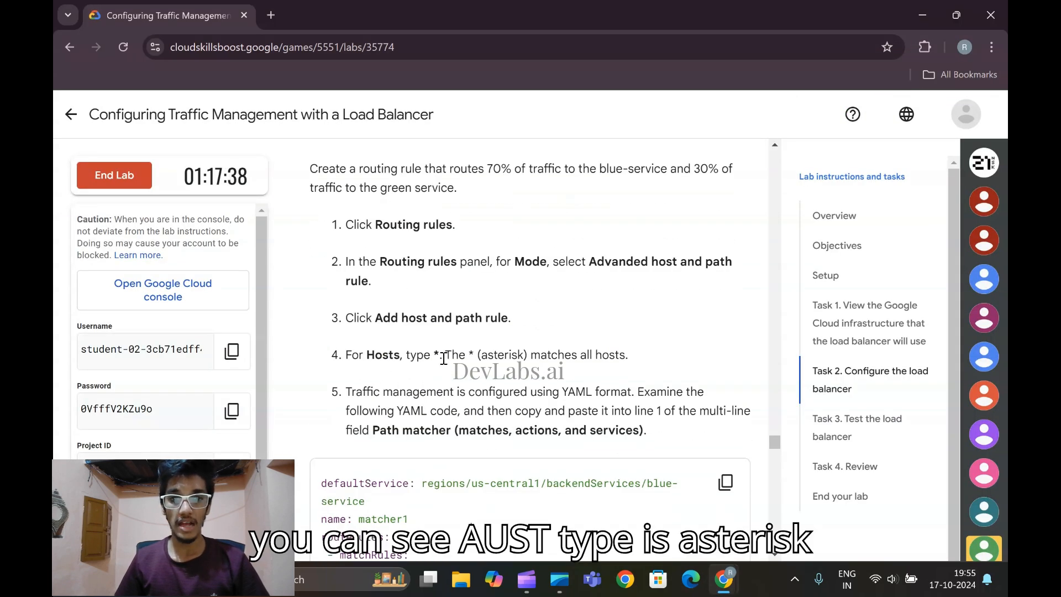
scroll(632, 315, "down", 3)
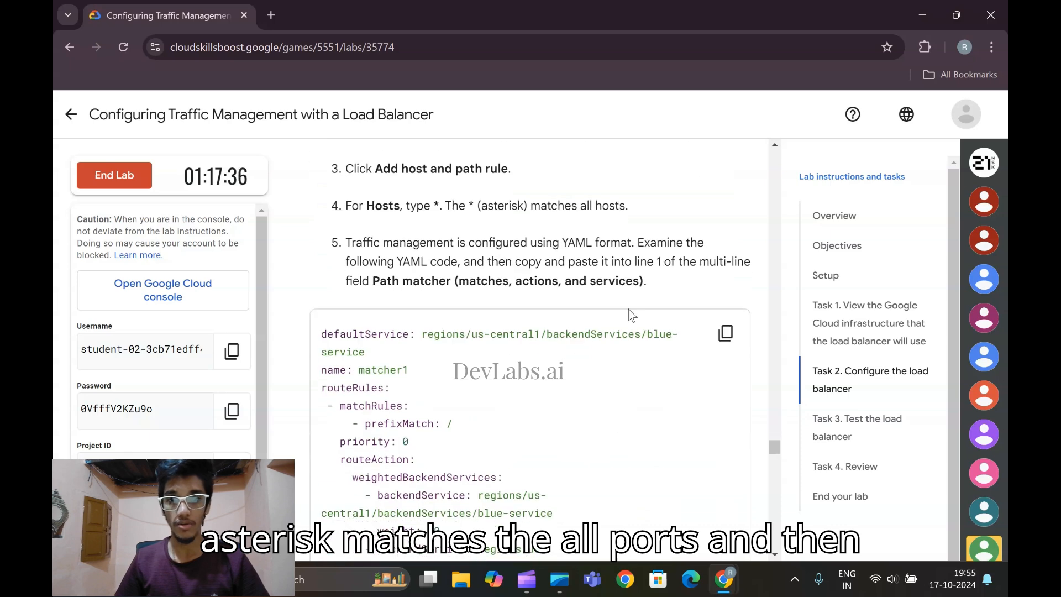
scroll(636, 297, "down", 1)
left_click(725, 263)
mouse_move(725, 580)
left_click(776, 509)
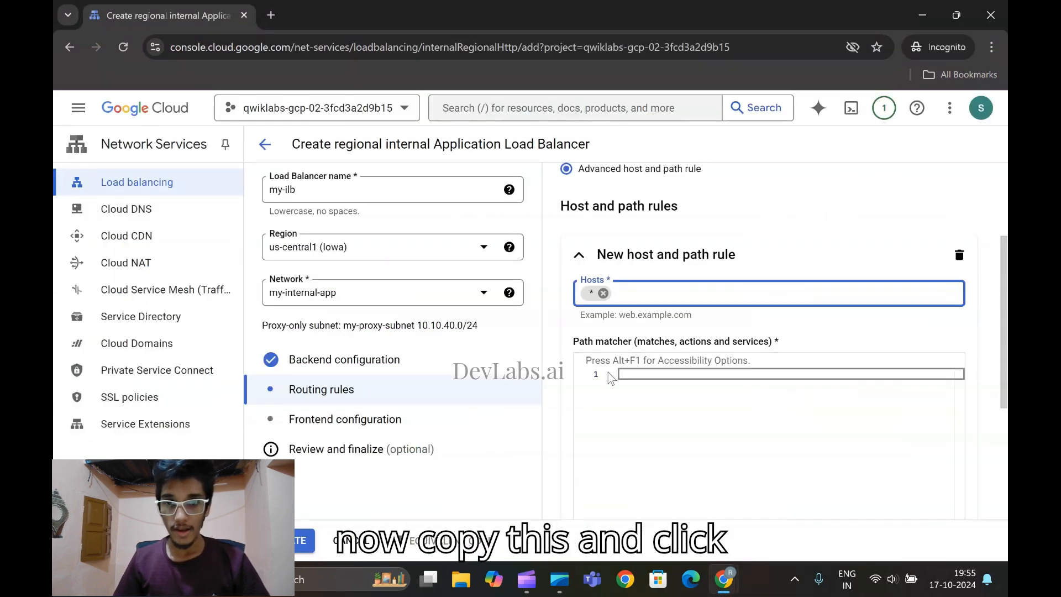
left_click(629, 374)
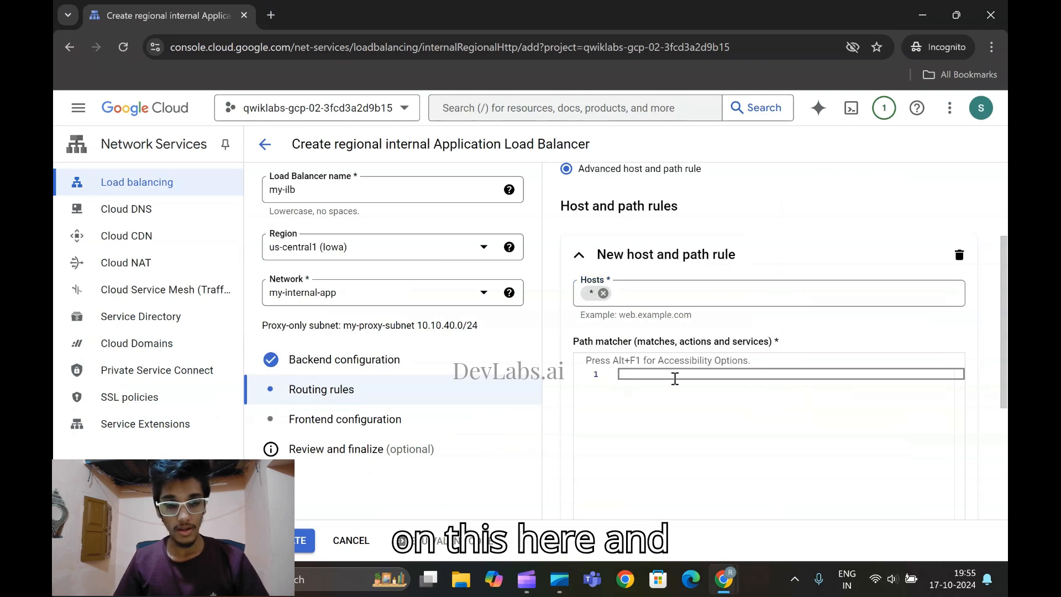
key("ctrl+v")
scroll(690, 412, "down", 4)
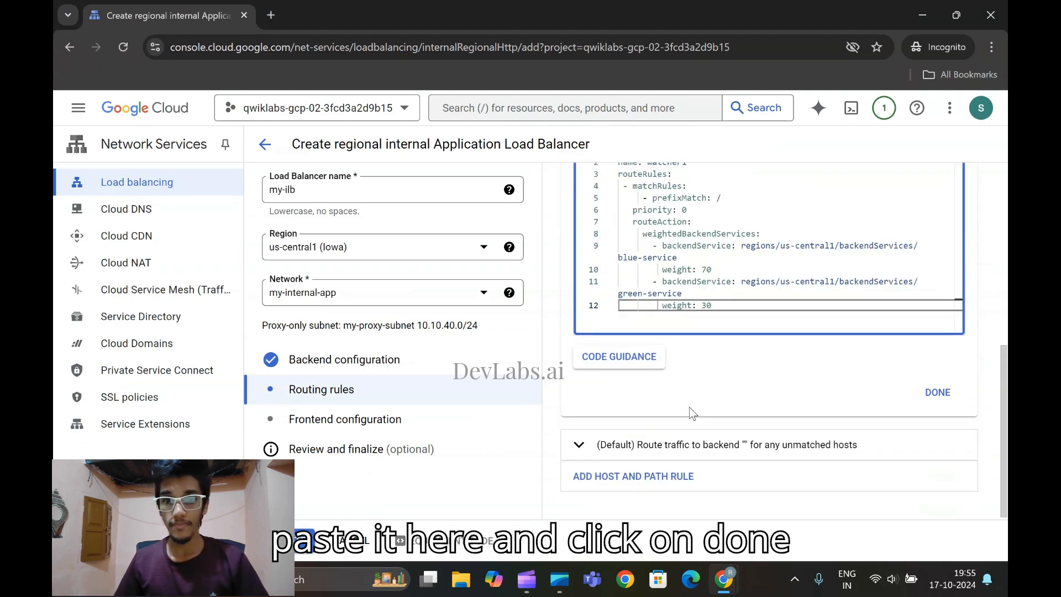
left_click(938, 392)
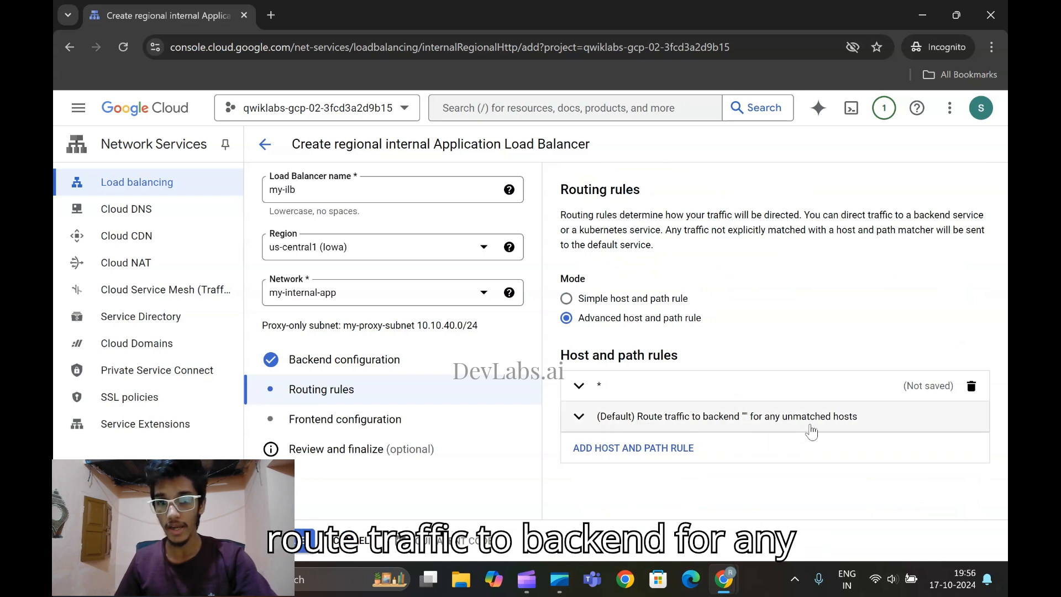
Check the lab's service for the default rule, set unmatched hosts to route to blue-service, and finish the rule
left_click(601, 430)
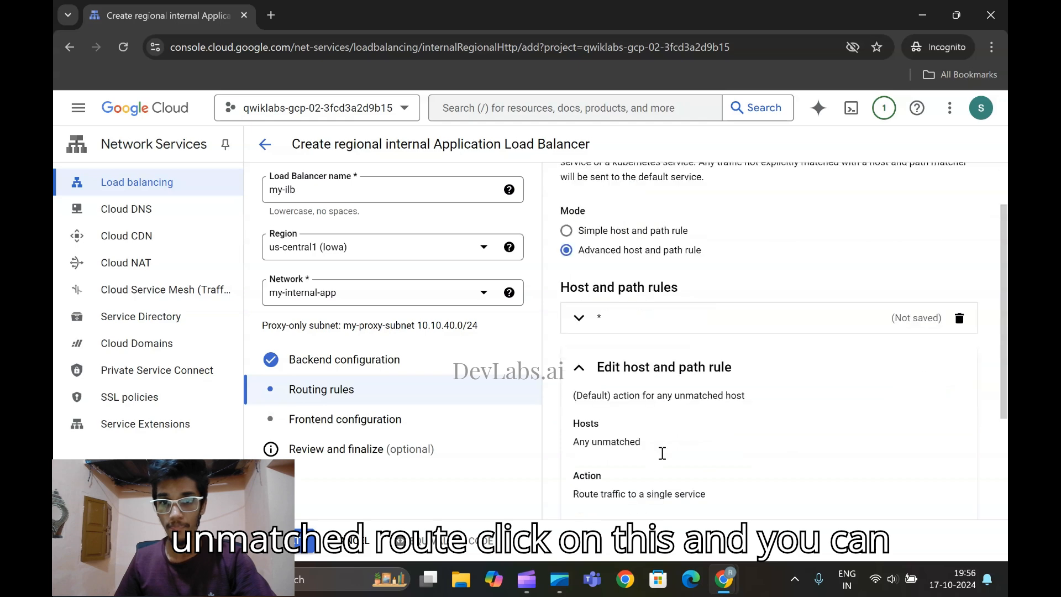
scroll(662, 453, "down", 3)
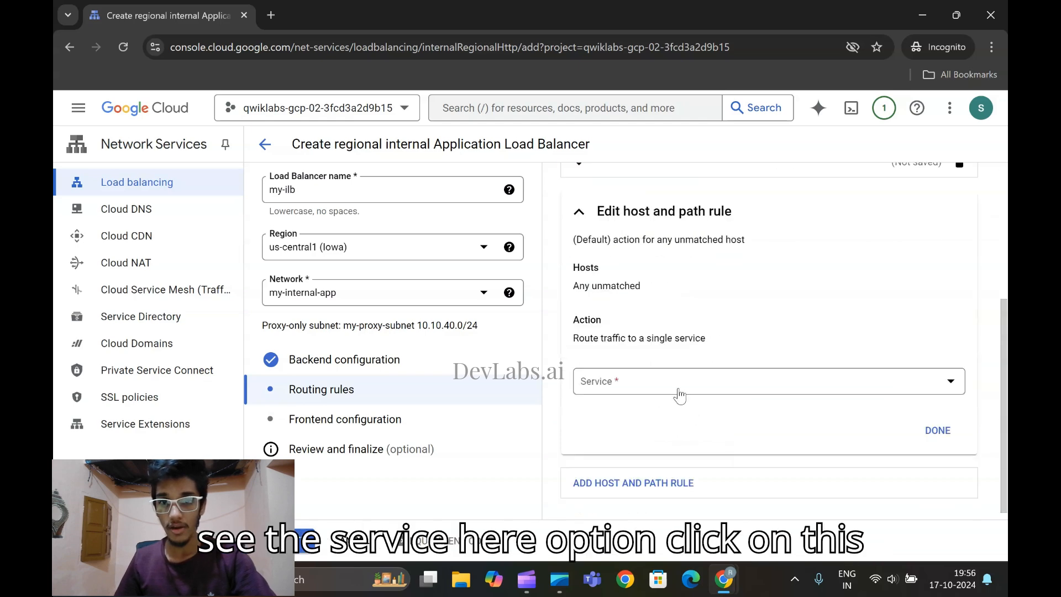
left_click(680, 394)
mouse_move(724, 580)
left_click(729, 525)
scroll(511, 448, "down", 10)
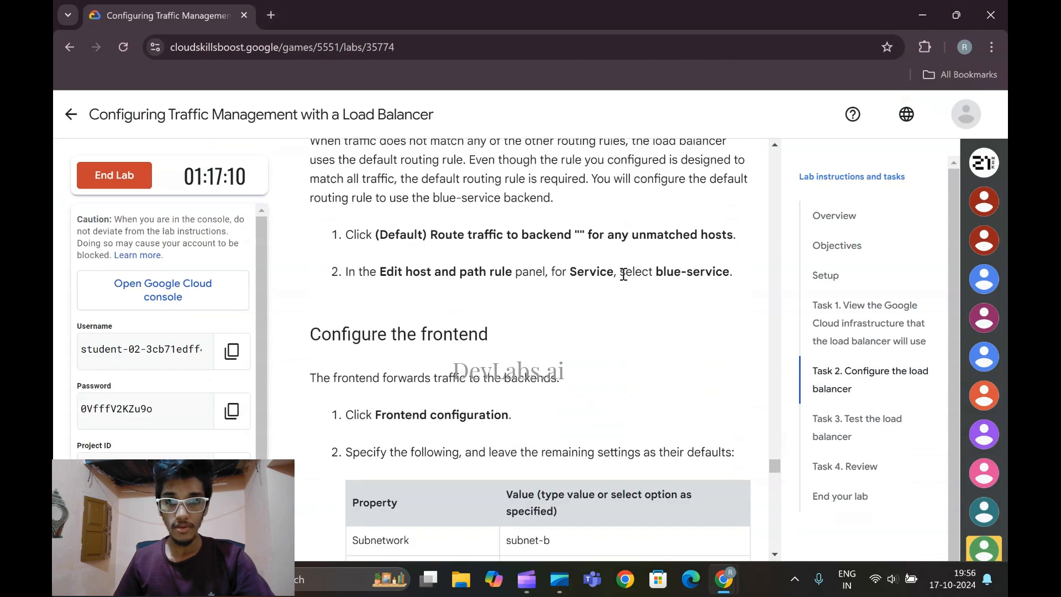
mouse_move(725, 580)
left_click(782, 482)
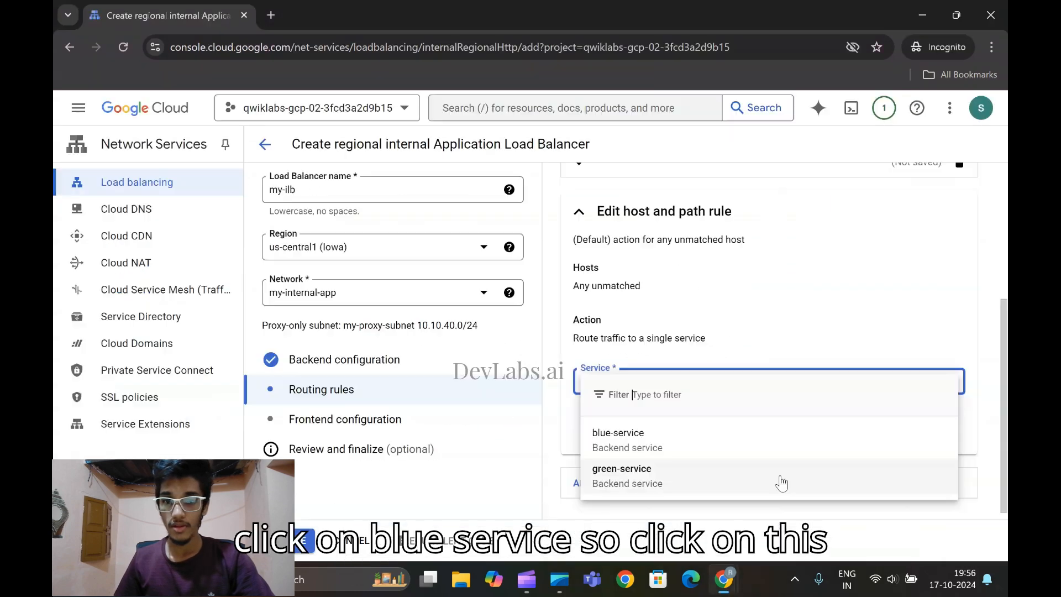
left_click(659, 439)
left_click(937, 421)
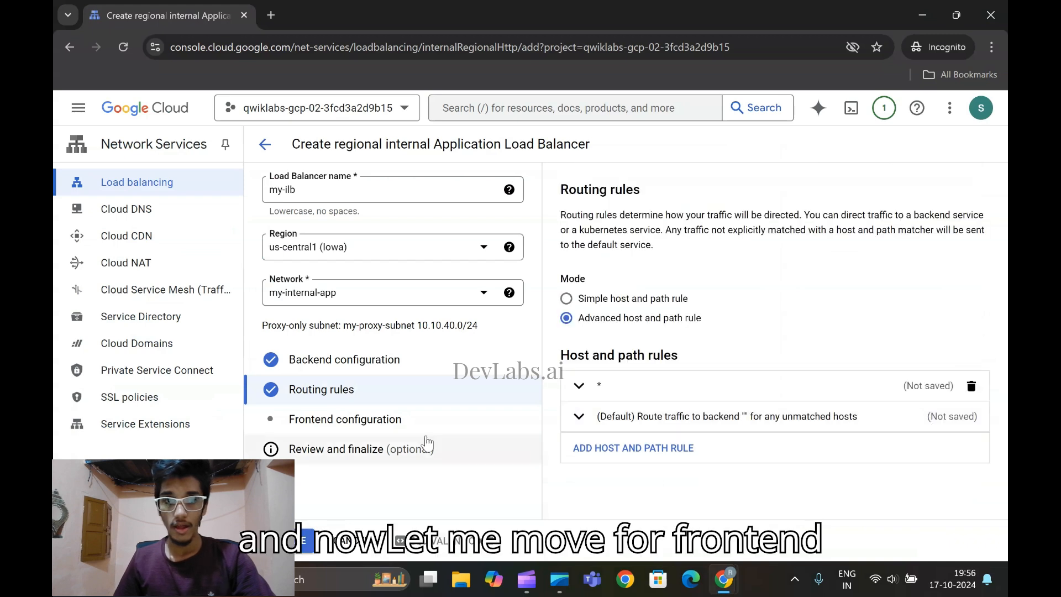
Open the frontend configuration, check the lab's frontend values, and set the subnetwork to subnet-b
left_click(314, 427)
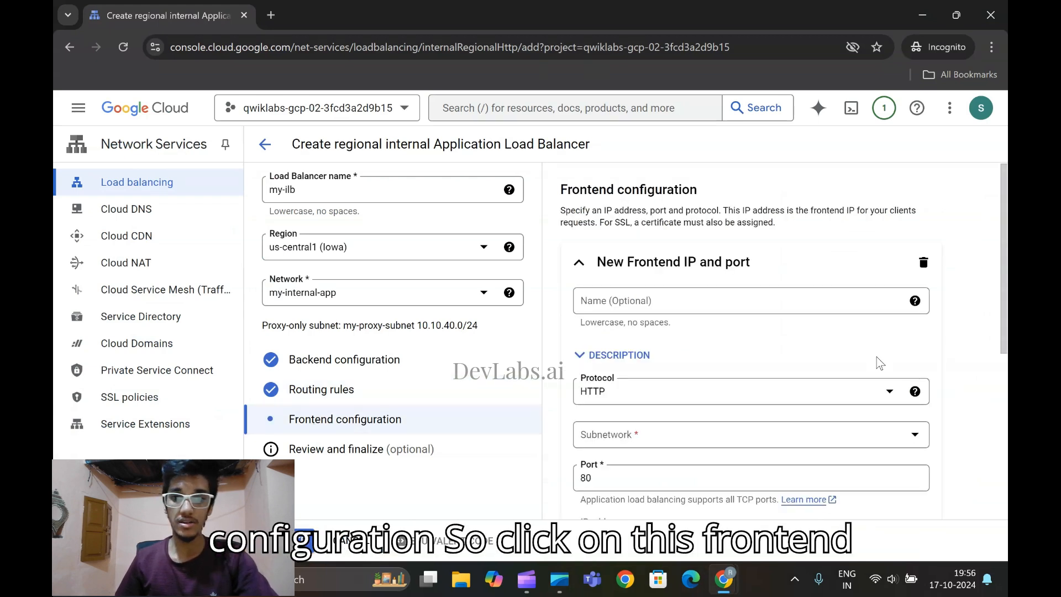
mouse_move(724, 579)
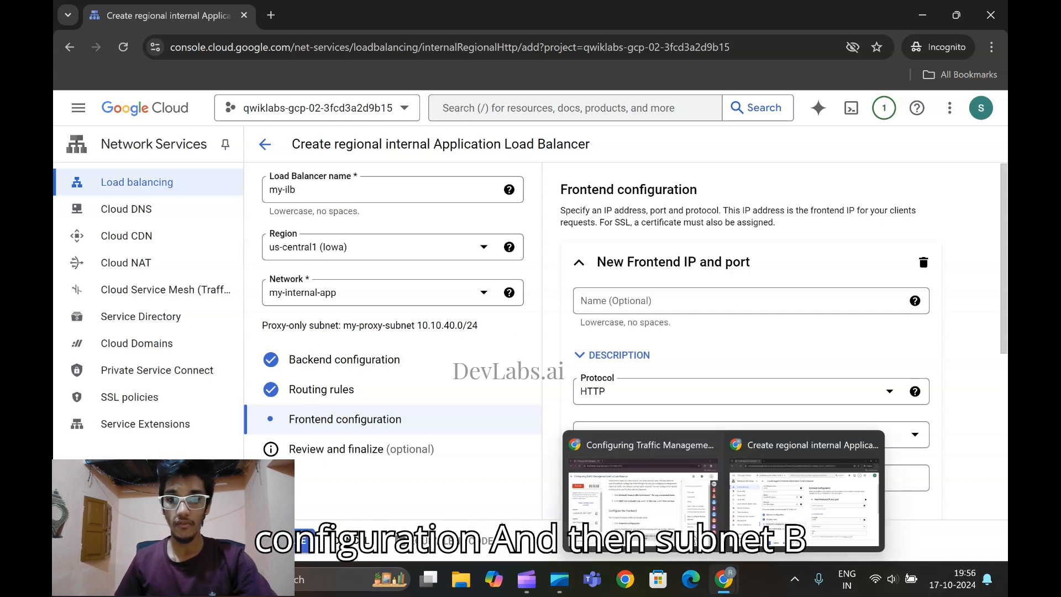
left_click(636, 487)
scroll(462, 341, "down", 1)
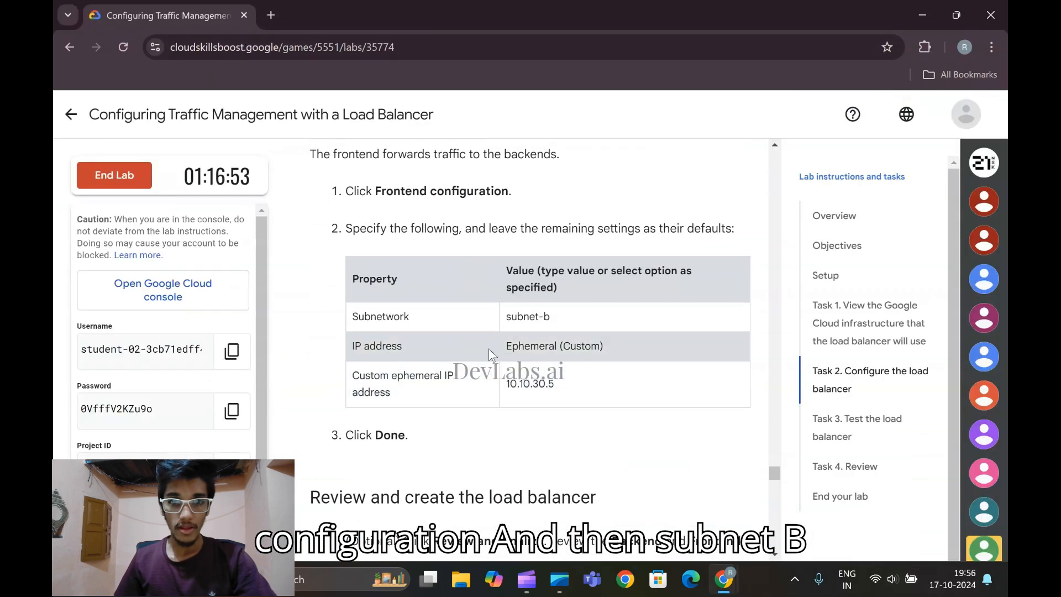
mouse_move(725, 580)
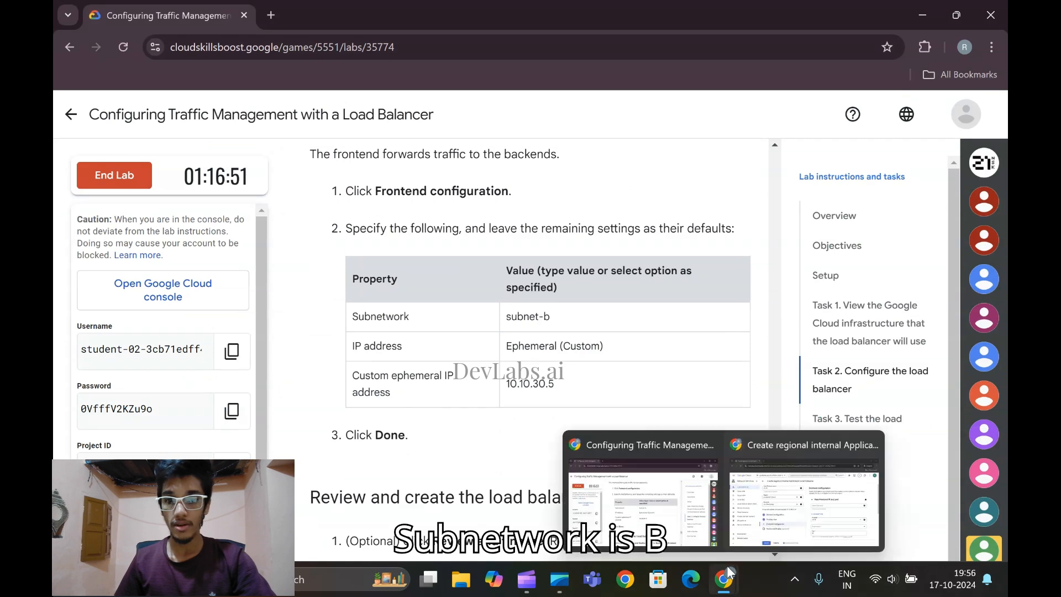
left_click(752, 492)
scroll(691, 437, "down", 3)
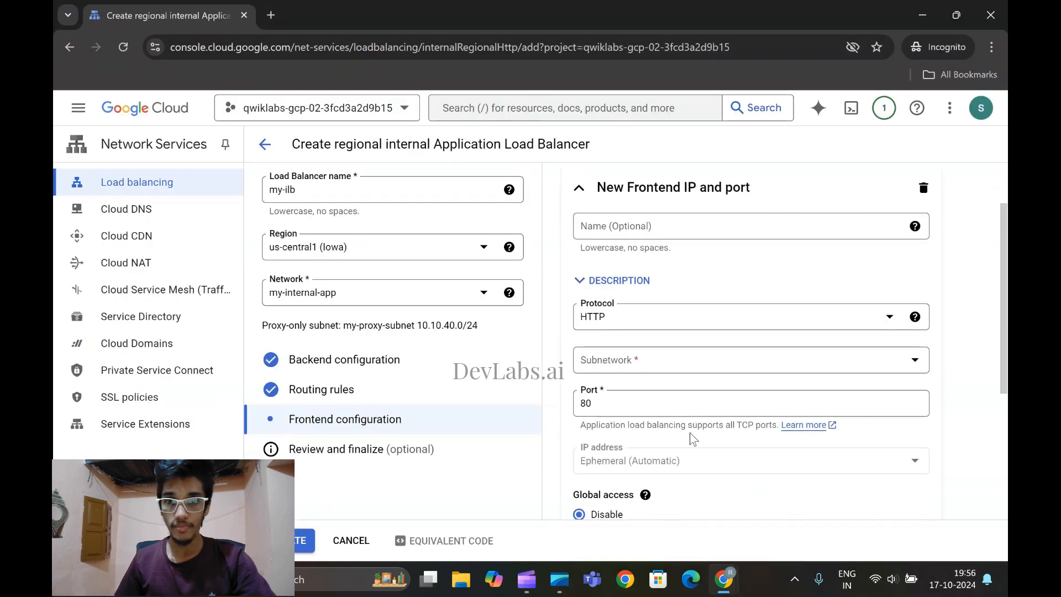
scroll(692, 427, "up", 1)
left_click(677, 292)
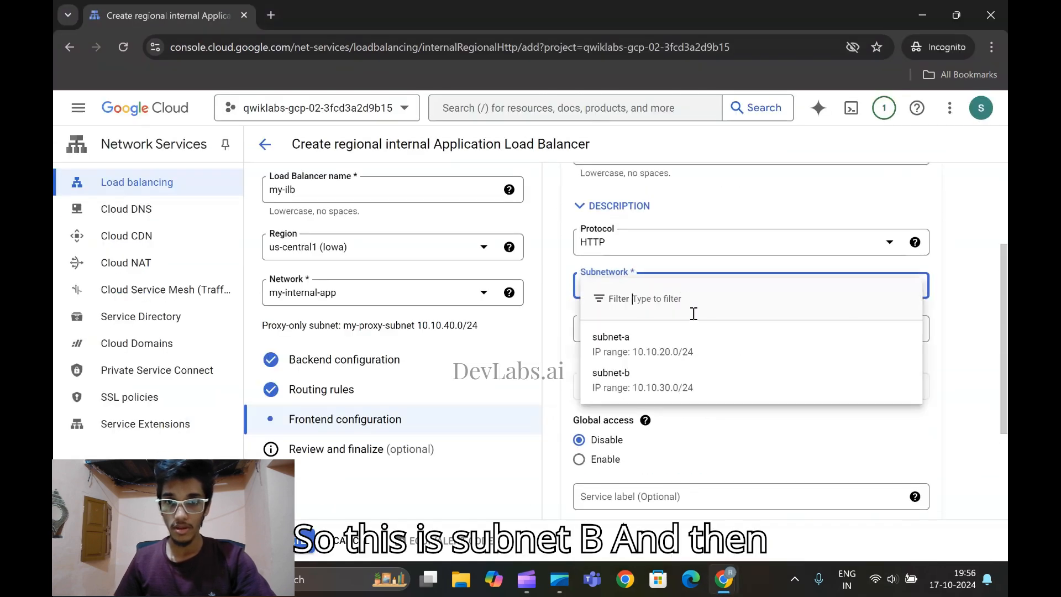
left_click(680, 376)
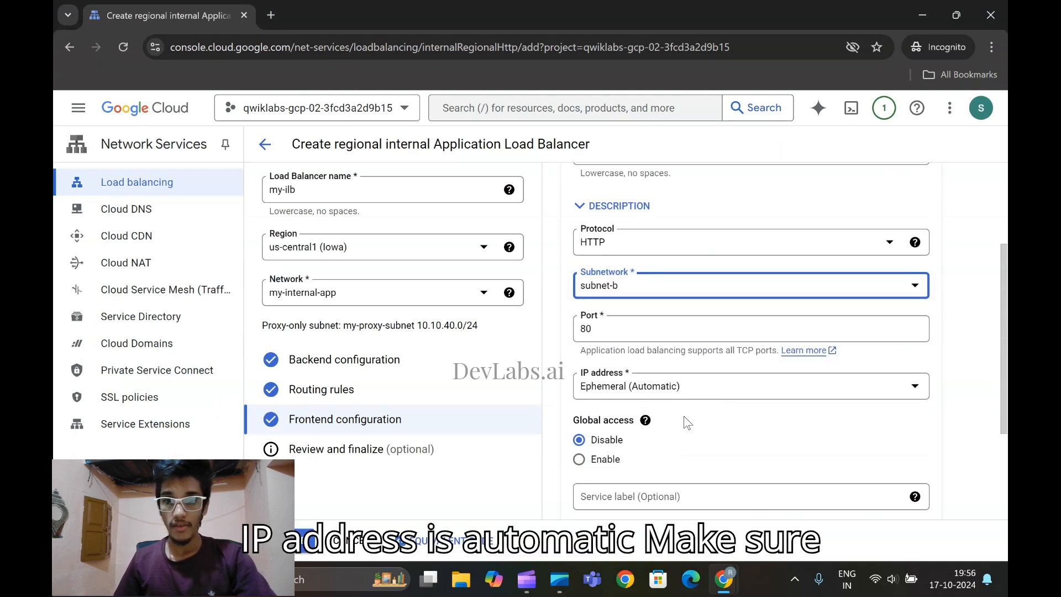
Set the frontend's IP address to Ephemeral (Custom) with 10.10.30.5 copied from the lab instructions, and finish the frontend
left_click(700, 399)
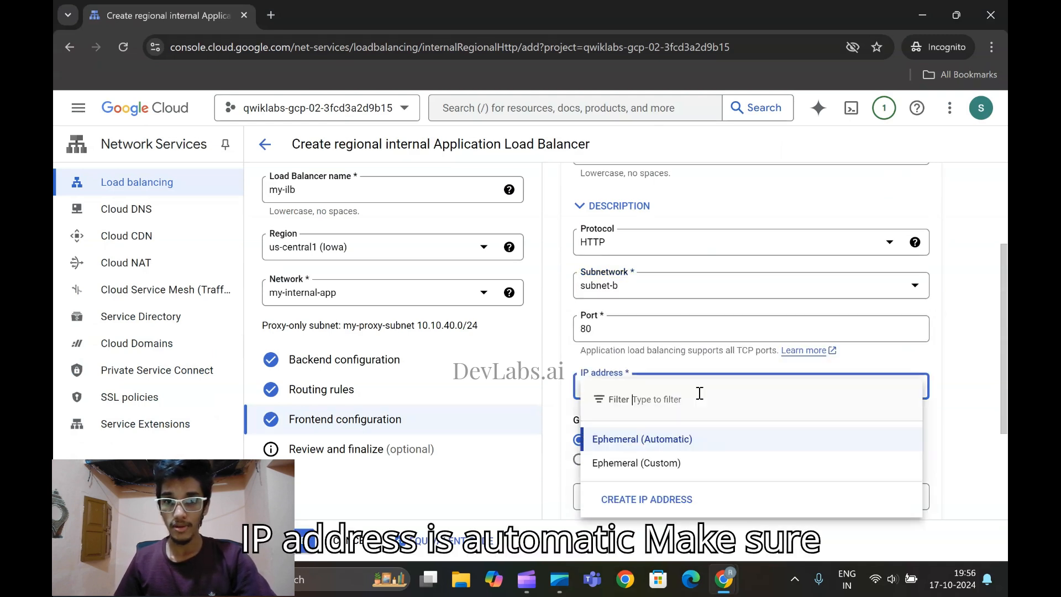
left_click(684, 468)
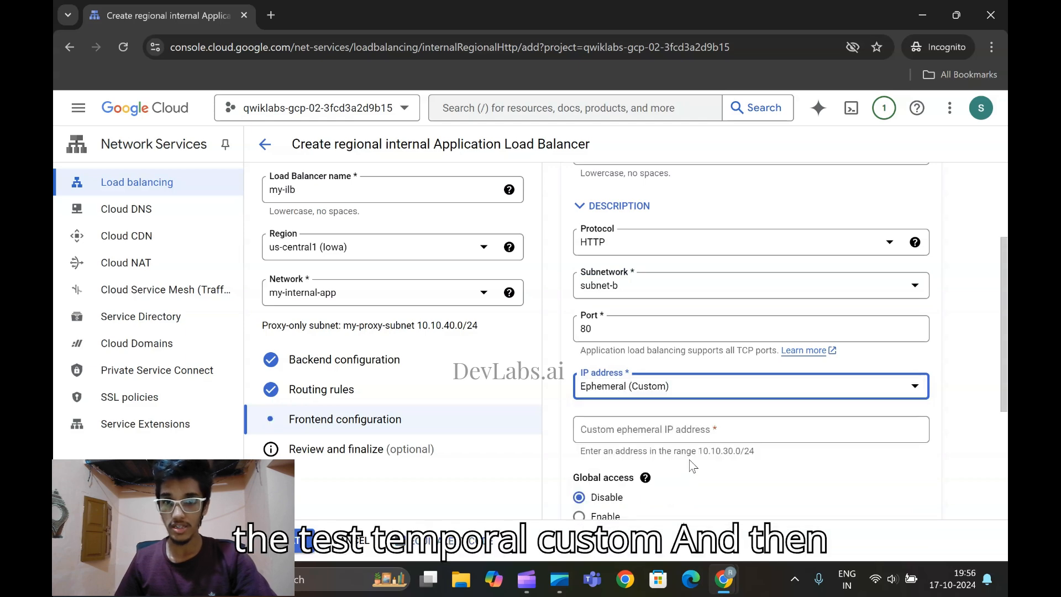
mouse_move(724, 579)
left_click(652, 453)
scroll(502, 336, "down", 1)
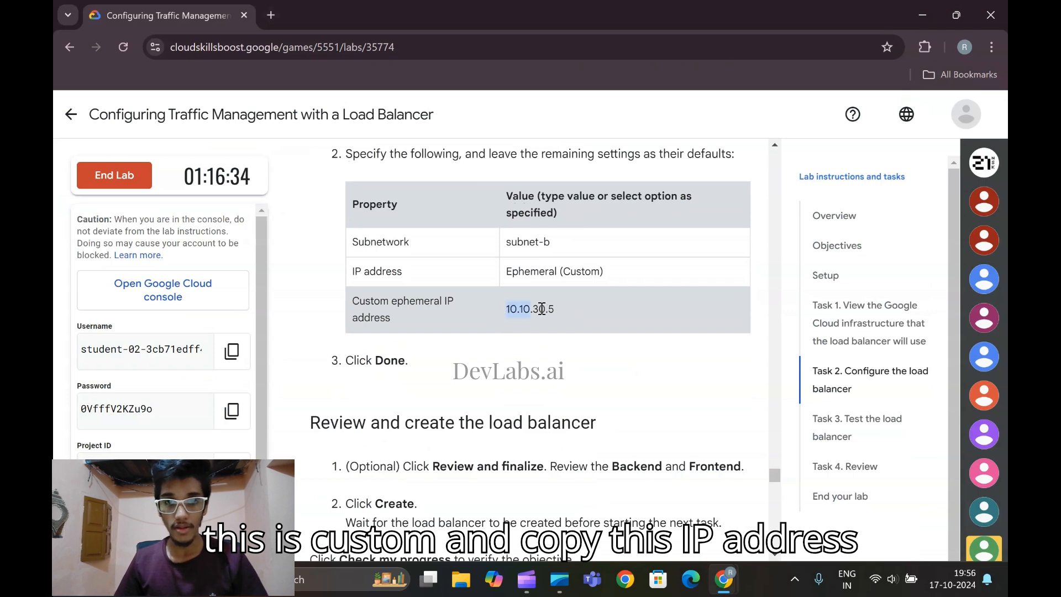
left_click_drag(515, 308, 568, 307)
key("ctrl+c")
mouse_move(721, 580)
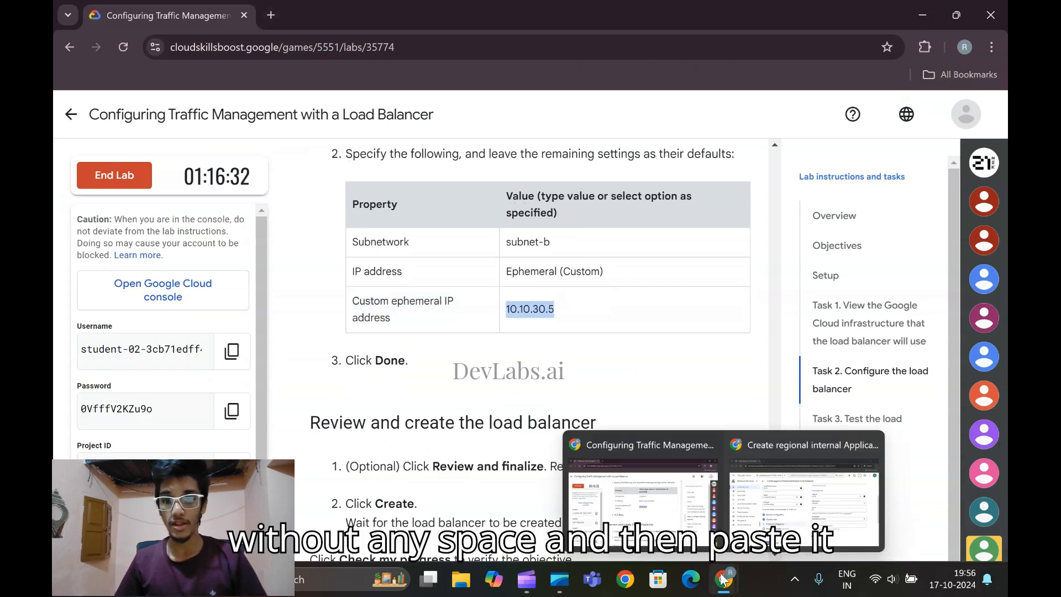
left_click(804, 497)
scroll(672, 393, "down", 3)
left_click(627, 286)
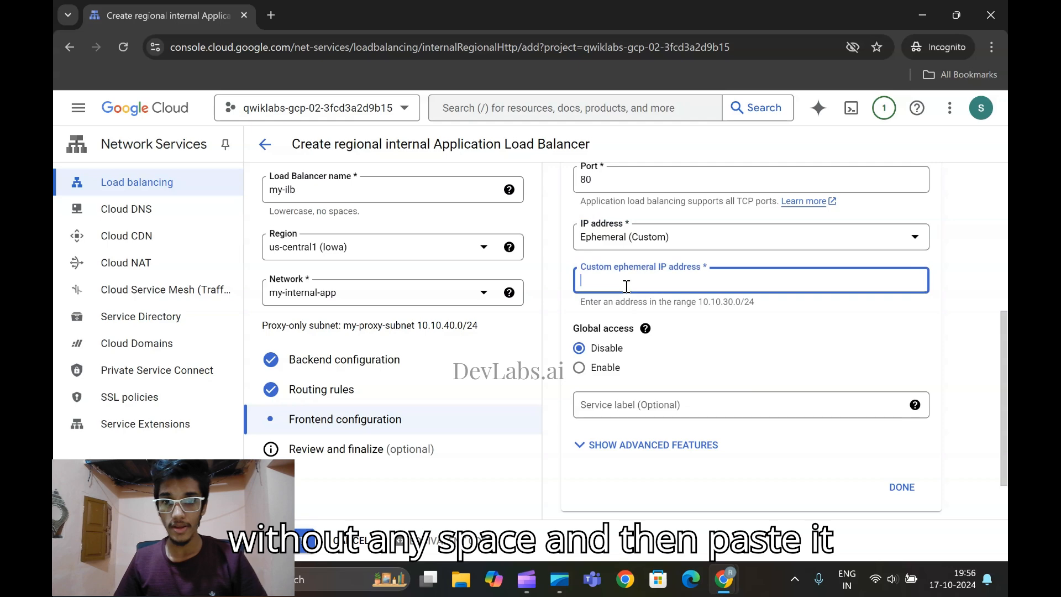
key("ctrl+v")
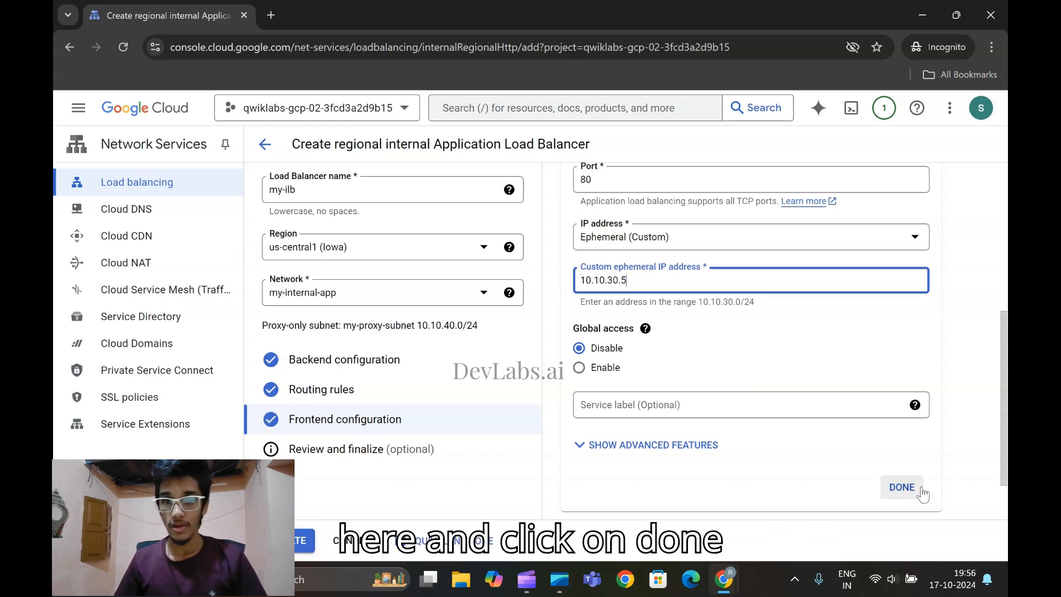
left_click(903, 487)
Check the lab's remaining instructions, review the frontend, routing rules and backends, and create the my-ilb load balancer
mouse_move(724, 578)
left_click(677, 515)
scroll(581, 467, "up", 4)
scroll(581, 469, "down", 6)
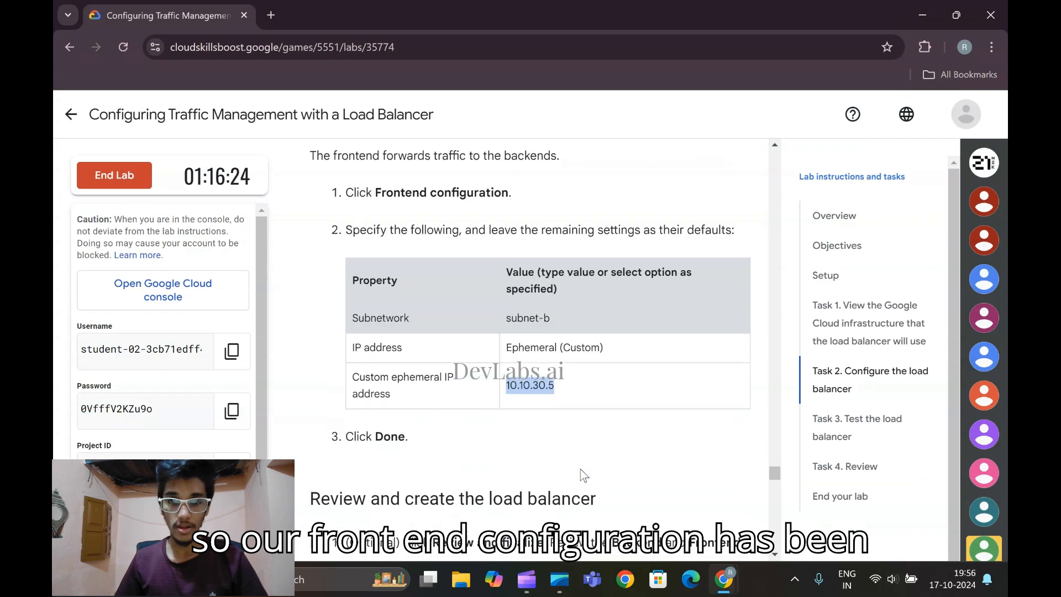
mouse_move(724, 577)
left_click(813, 497)
left_click(314, 454)
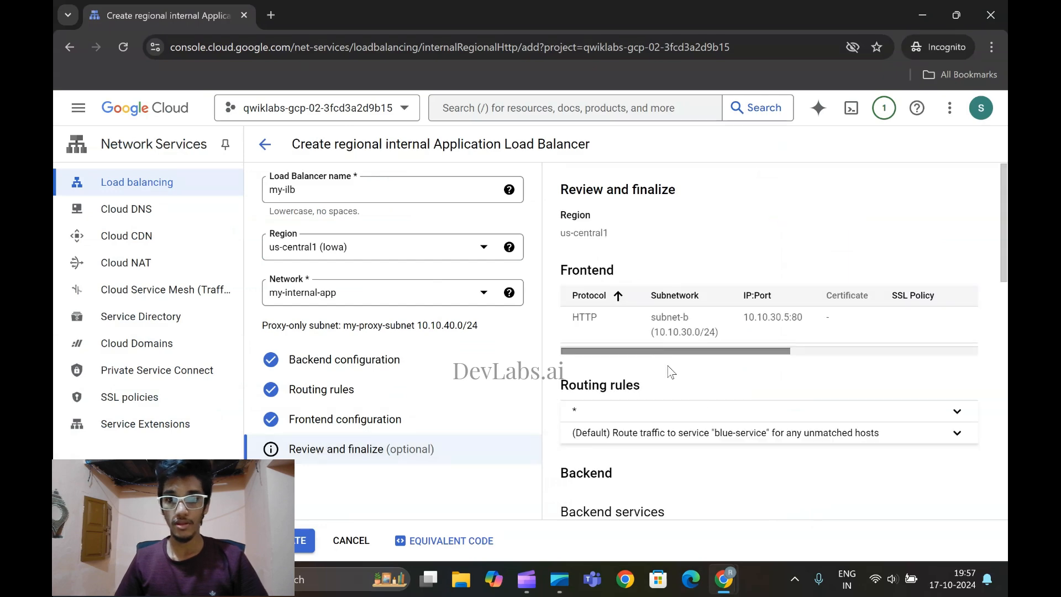
scroll(774, 409, "down", 10)
scroll(791, 416, "up", 4)
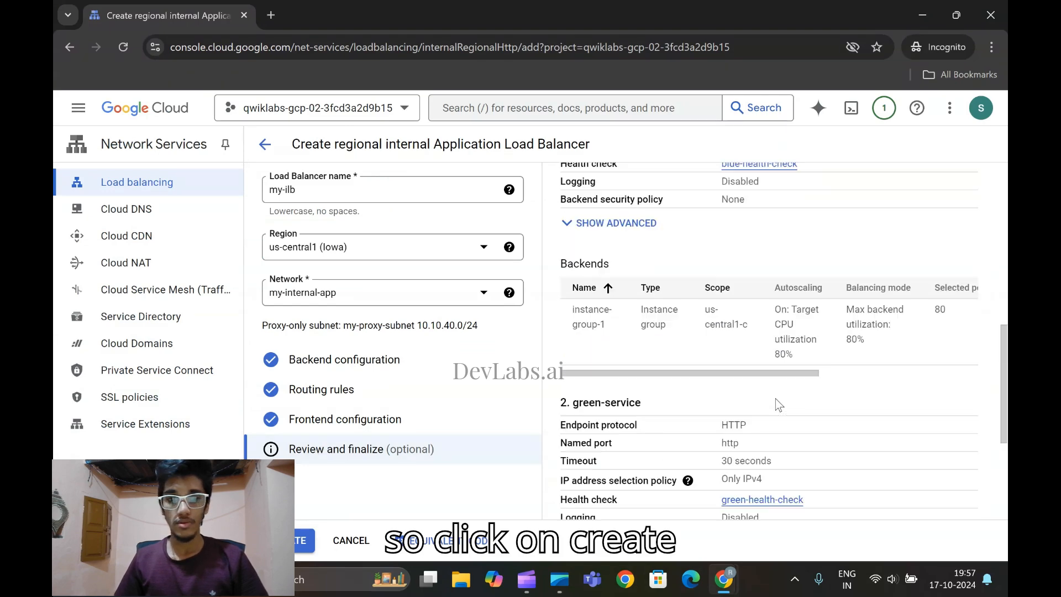
left_click(296, 541)
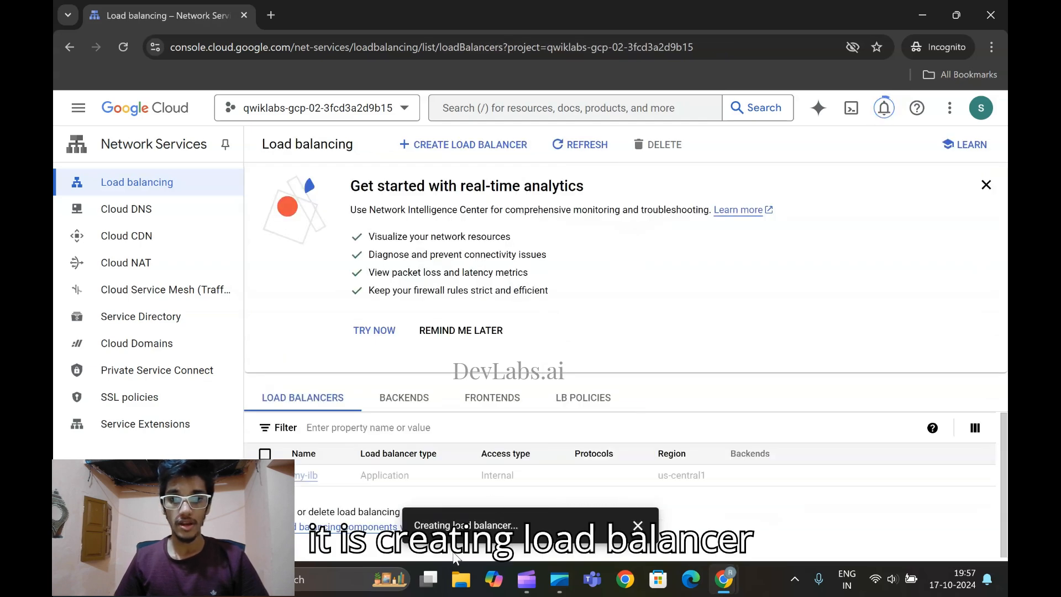
left_click(639, 528)
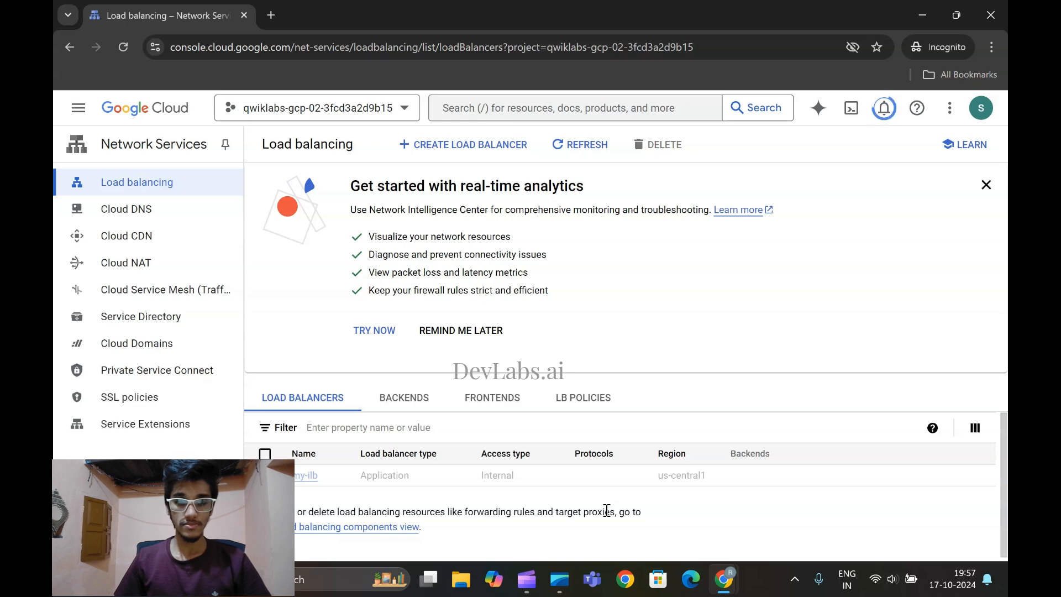
Switch to the lab page and try to verify the Configure the load balancer objective
mouse_move(724, 581)
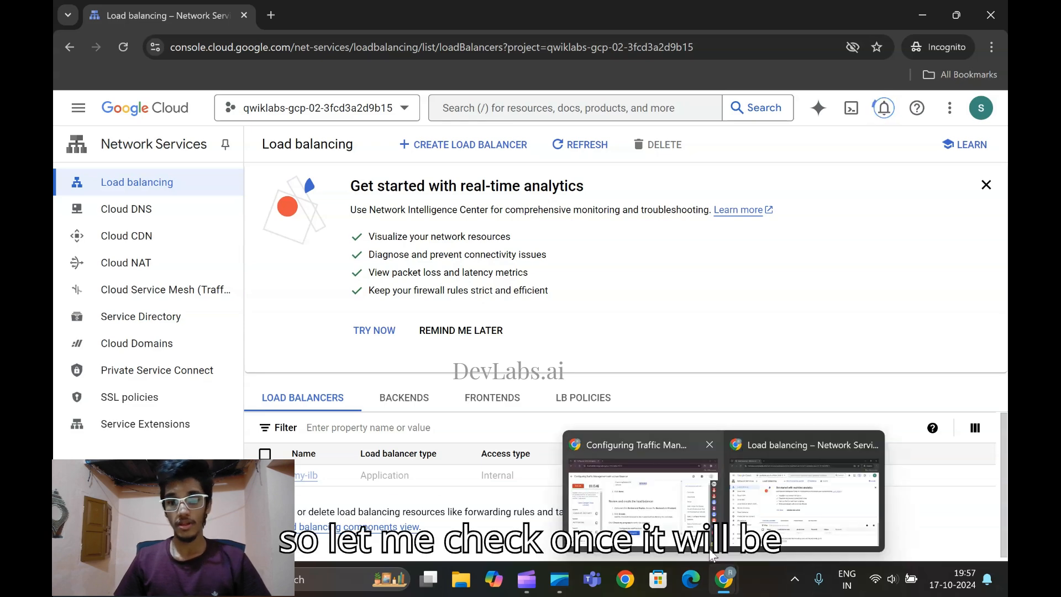
left_click(619, 470)
scroll(568, 442, "down", 4)
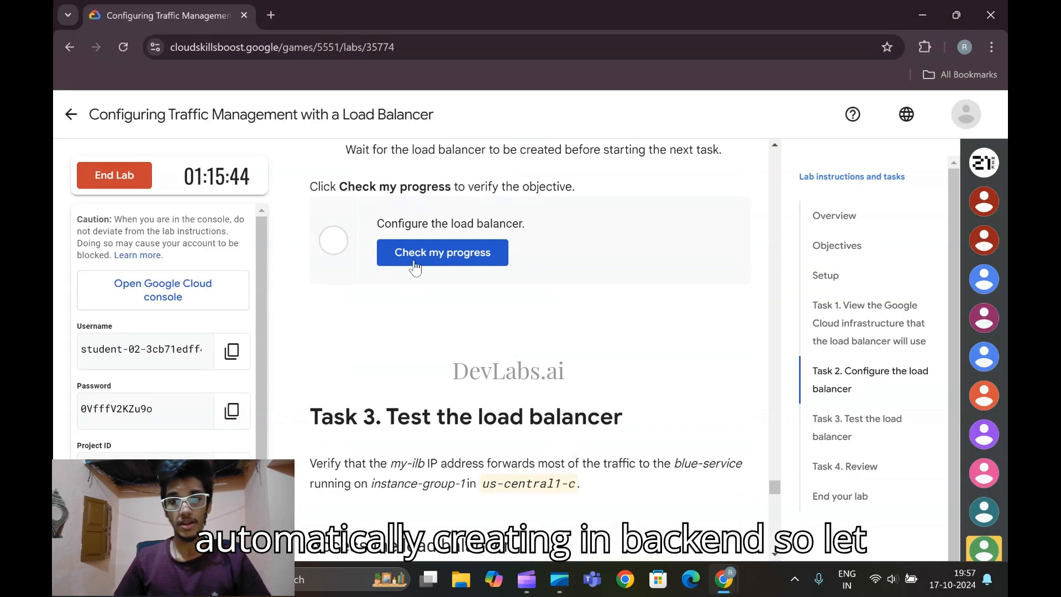
left_click(415, 253)
scroll(551, 406, "up", 1)
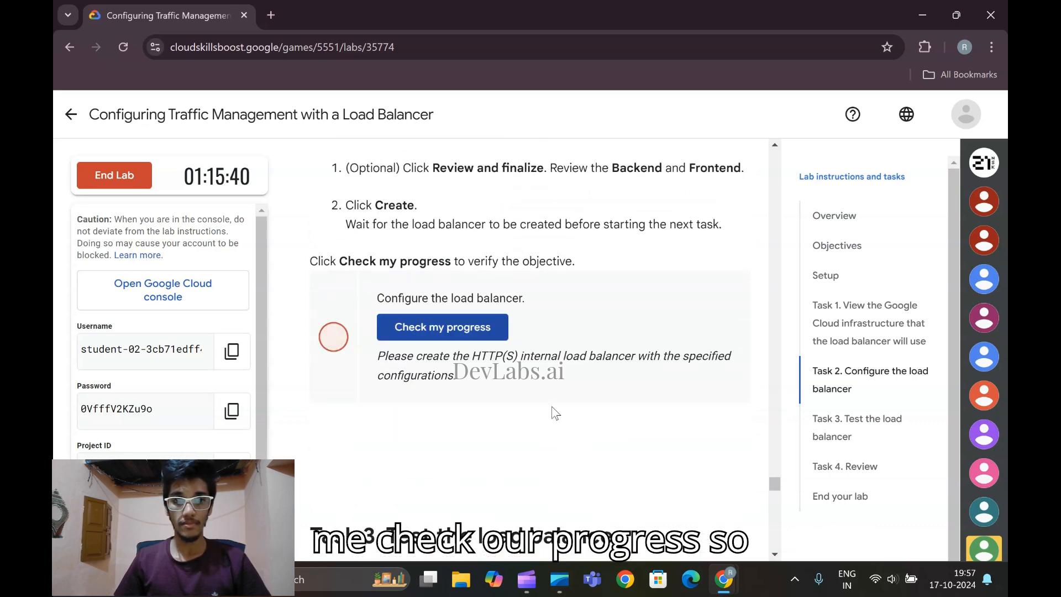
Return to the console's load balancer list, refresh it, and wait for my-ilb to finish being created
mouse_move(725, 579)
left_click(818, 475)
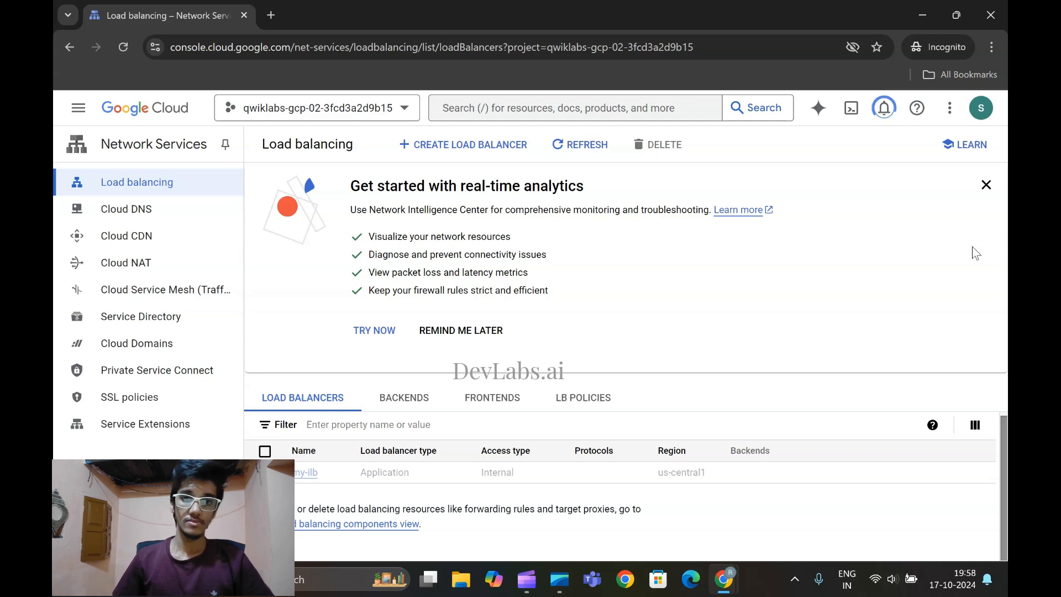
left_click(573, 156)
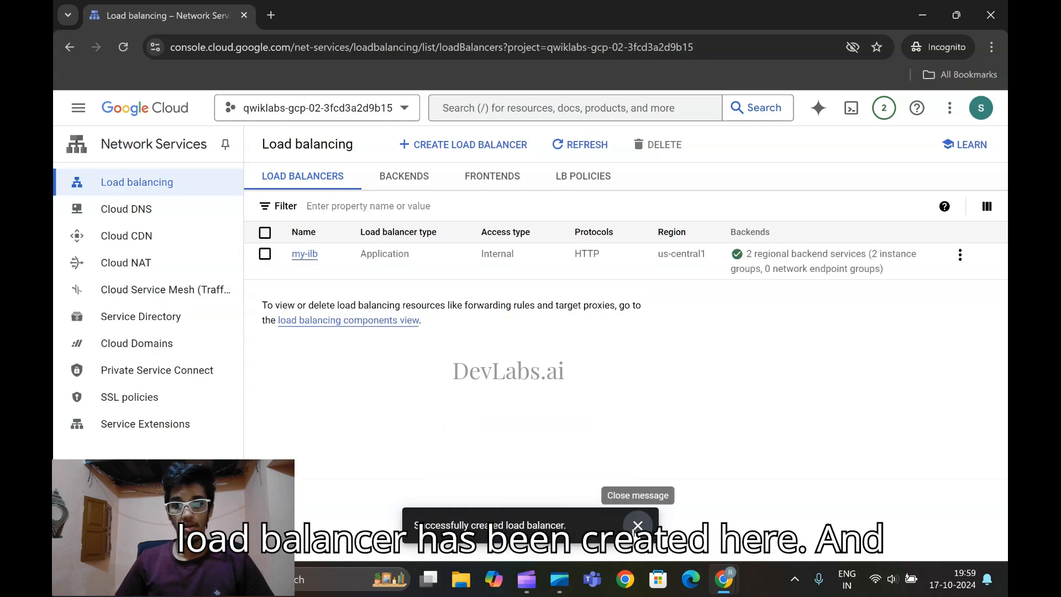
left_click(638, 526)
Go back to the lab page and check progress again for the Configure the load balancer objective
mouse_move(724, 579)
left_click(618, 496)
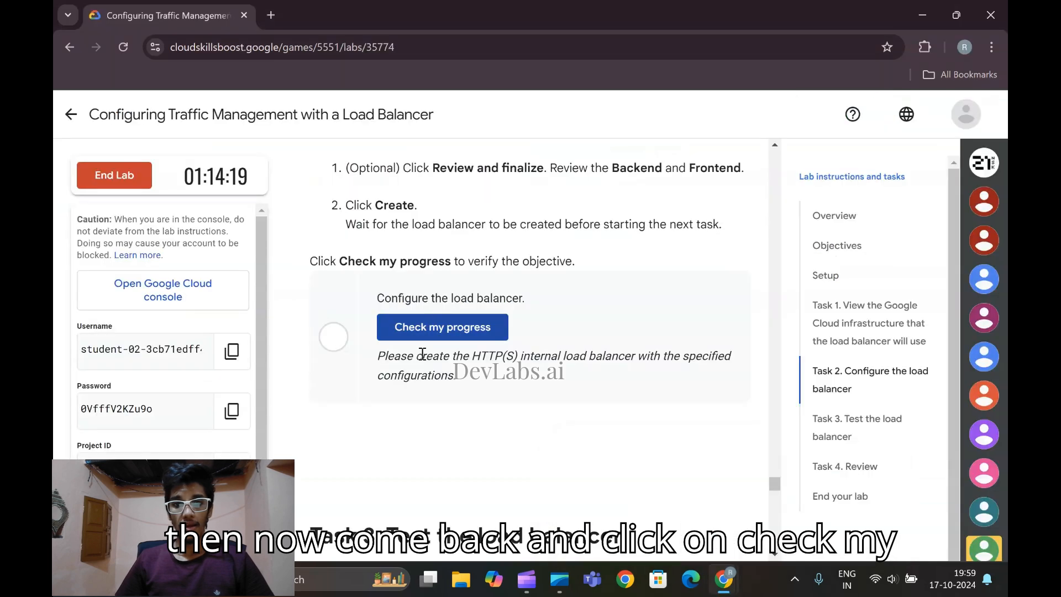
left_click(427, 329)
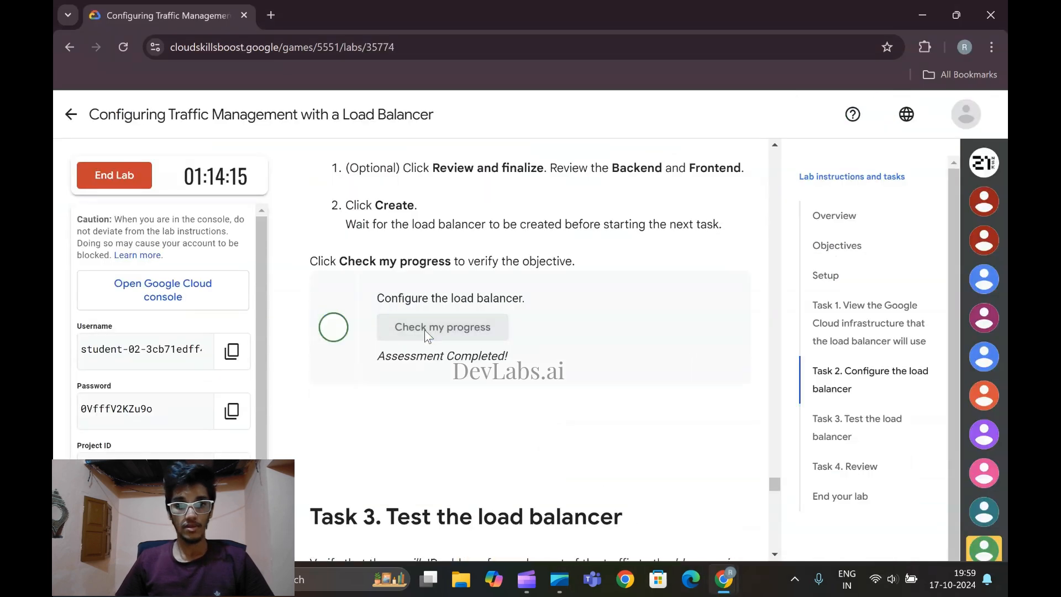
Look through the Task 3 instructions for testing the load balancer and the earlier Task 2 configuration instructions
scroll(532, 403, "down", 5)
scroll(532, 404, "down", 20)
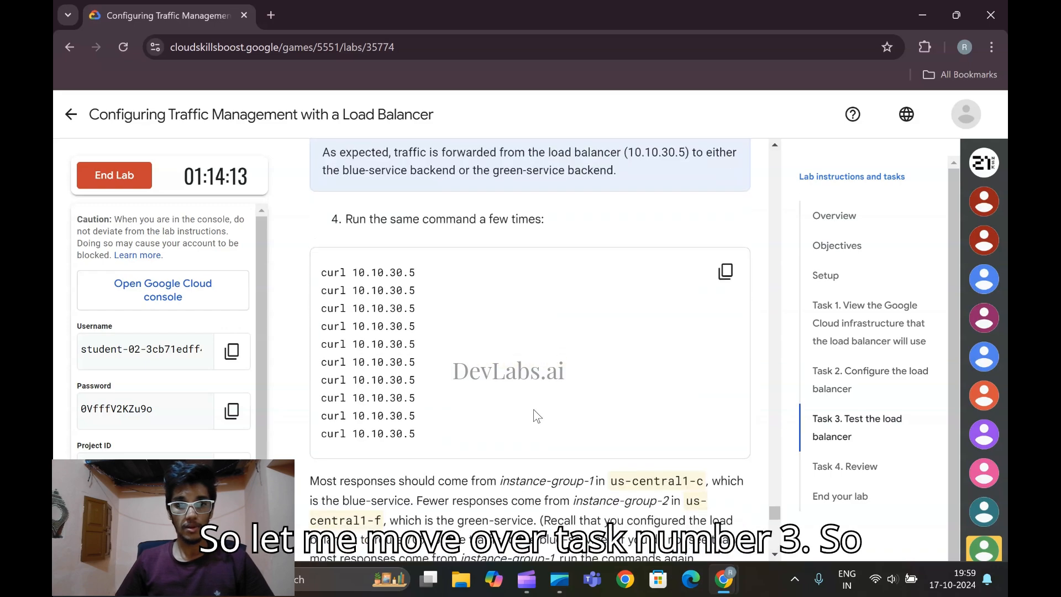
scroll(509, 404, "up", 12)
scroll(513, 404, "up", 10)
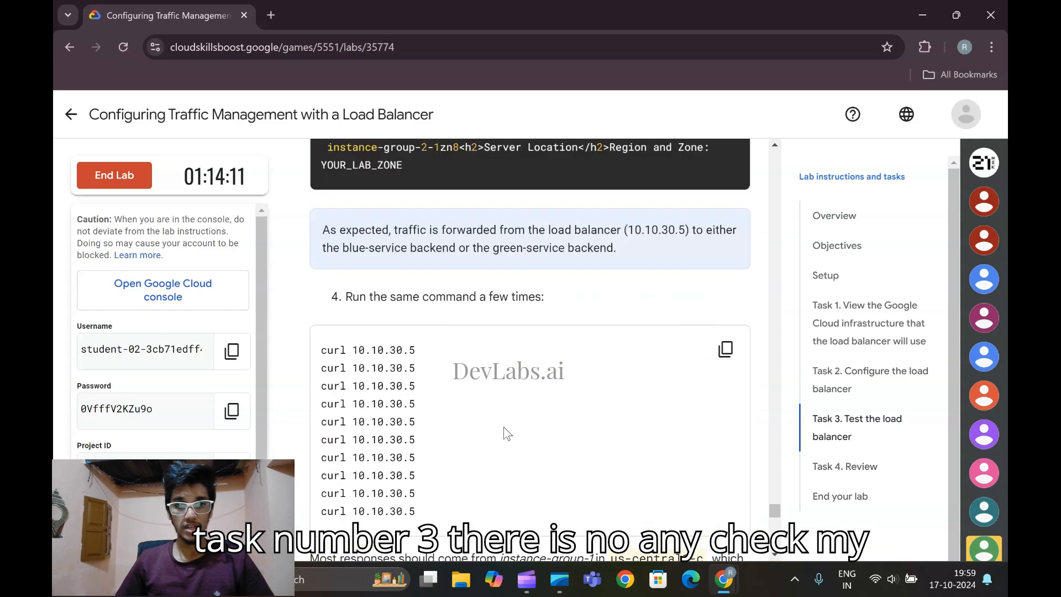
scroll(539, 423, "down", 3)
scroll(539, 423, "down", 15)
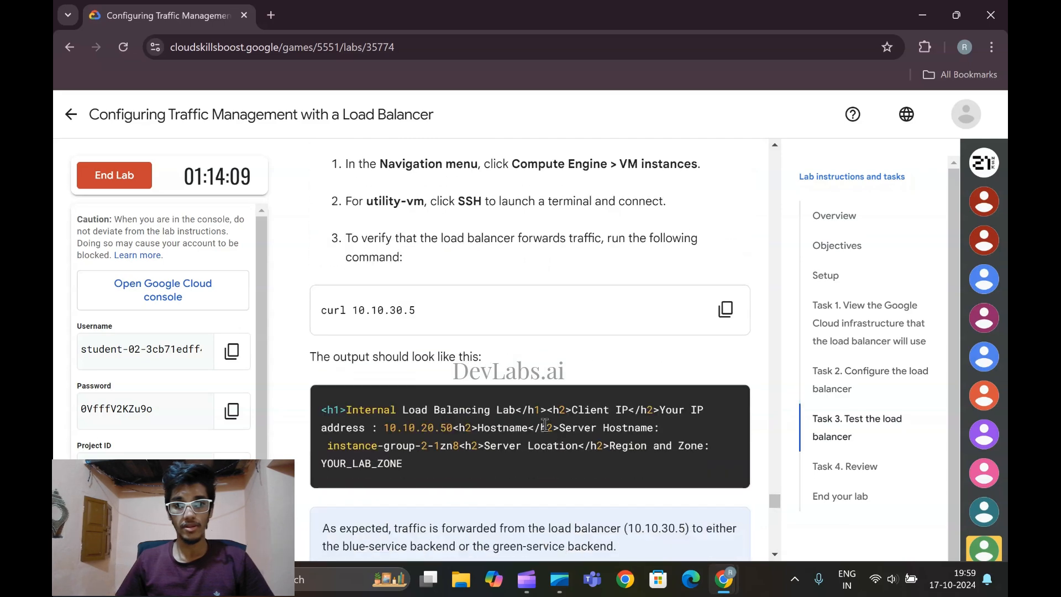
scroll(508, 369, "up", 15)
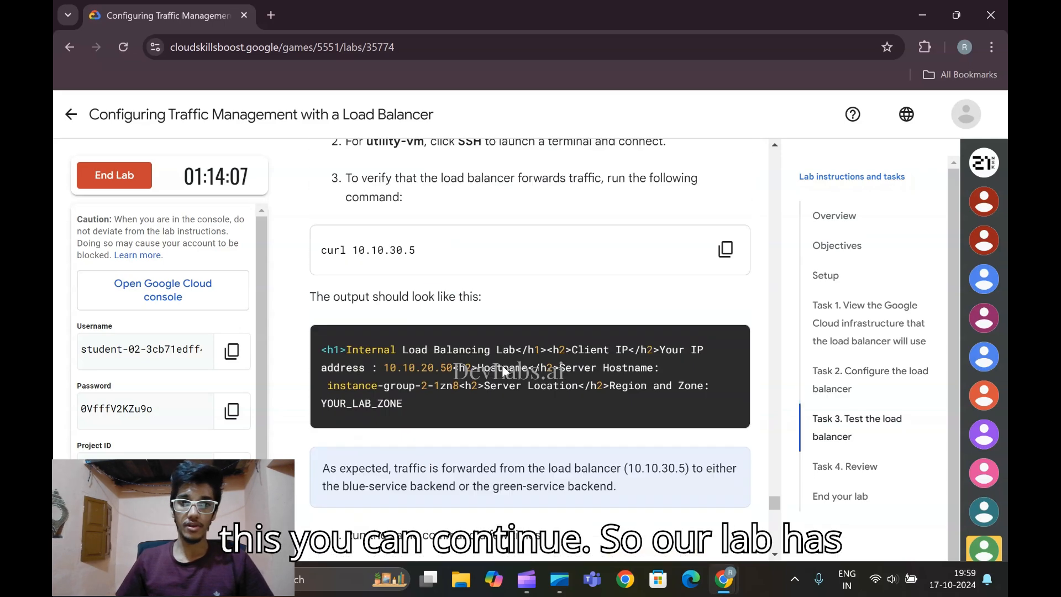
scroll(569, 418, "up", 15)
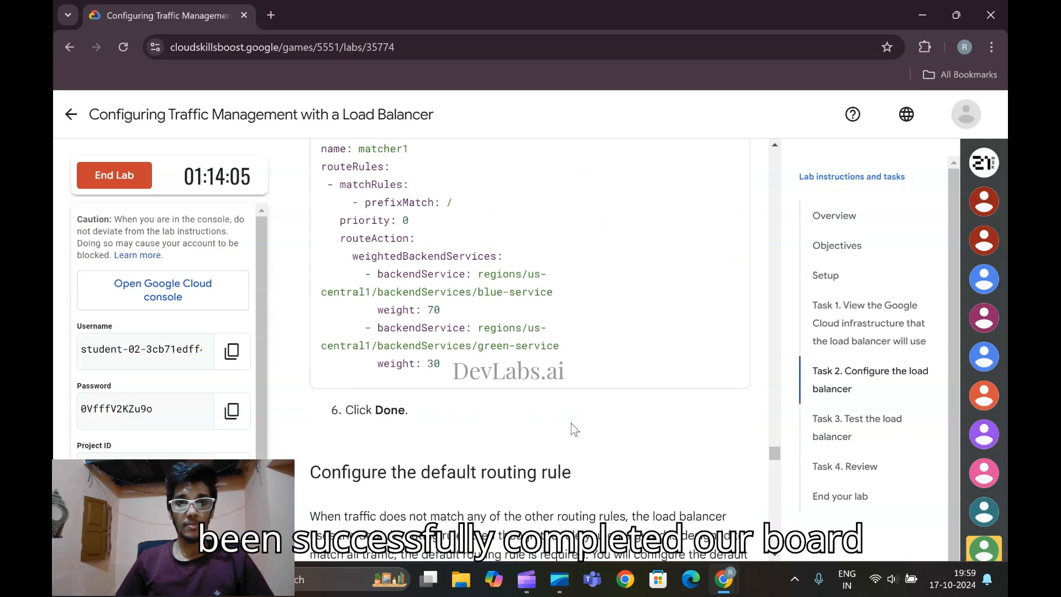
scroll(543, 420, "up", 15)
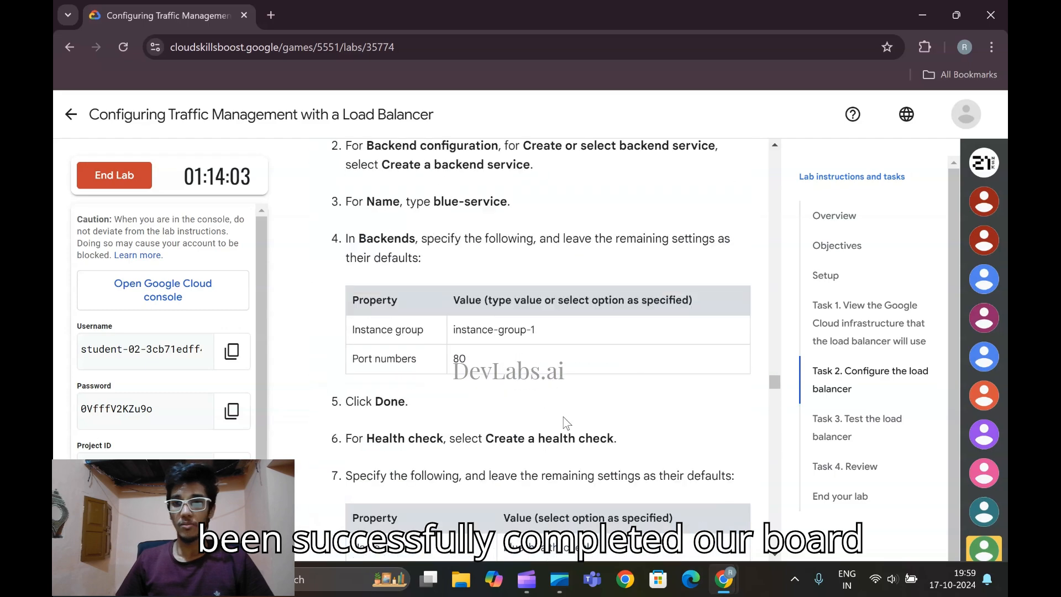